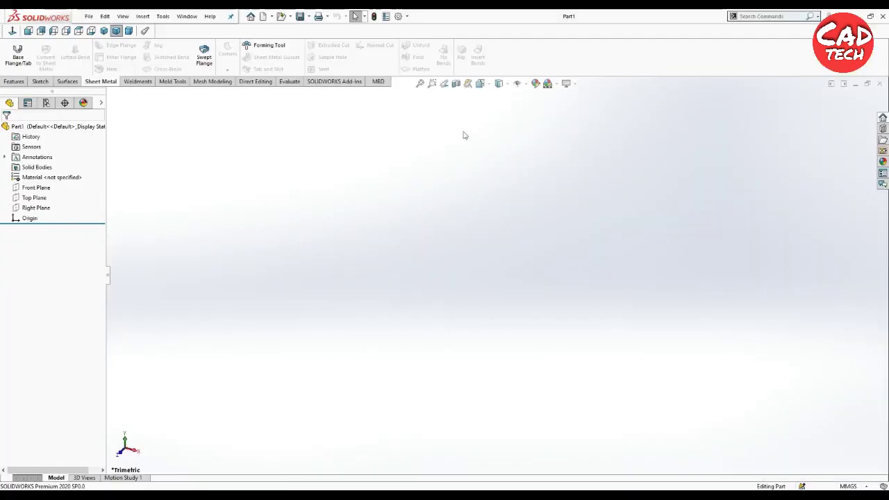
- Set the viewport background to Plain White and start a sketch on the Right Plane
left_click(548, 84)
left_click(559, 106)
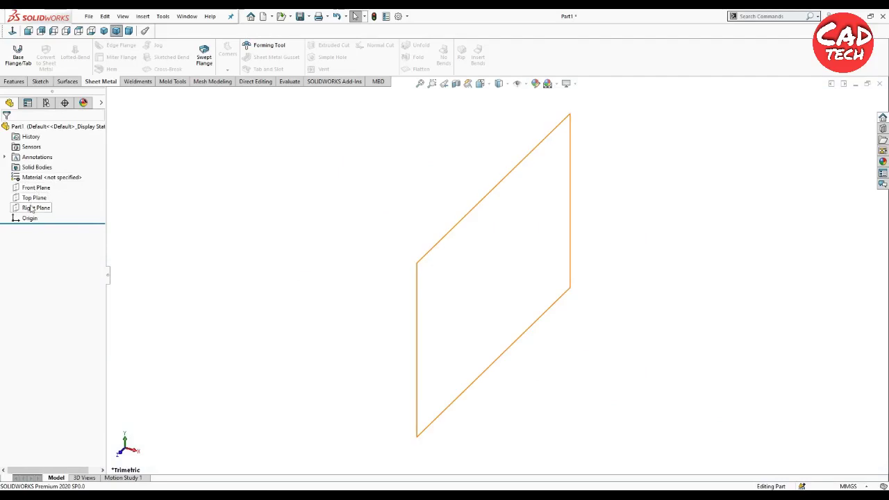
left_click(36, 208)
left_click(41, 195)
- Draw a corner rectangle with its bottom edge resting on the origin
left_click(61, 57)
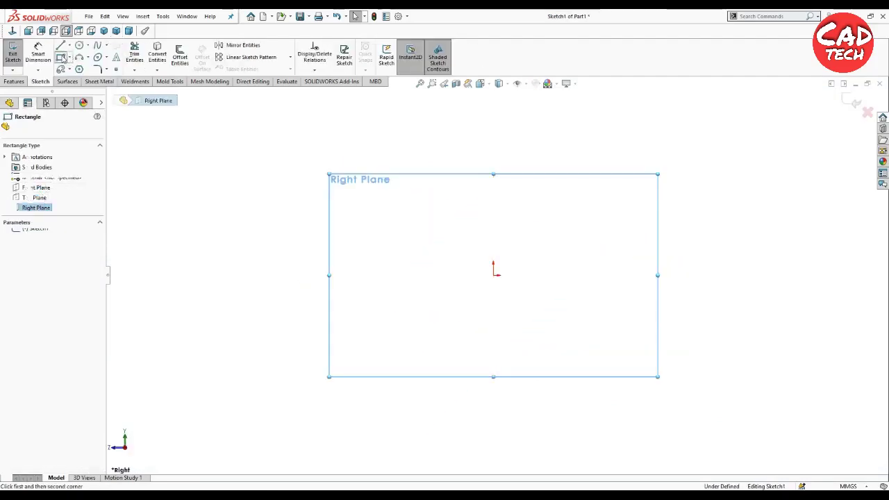
left_click(410, 198)
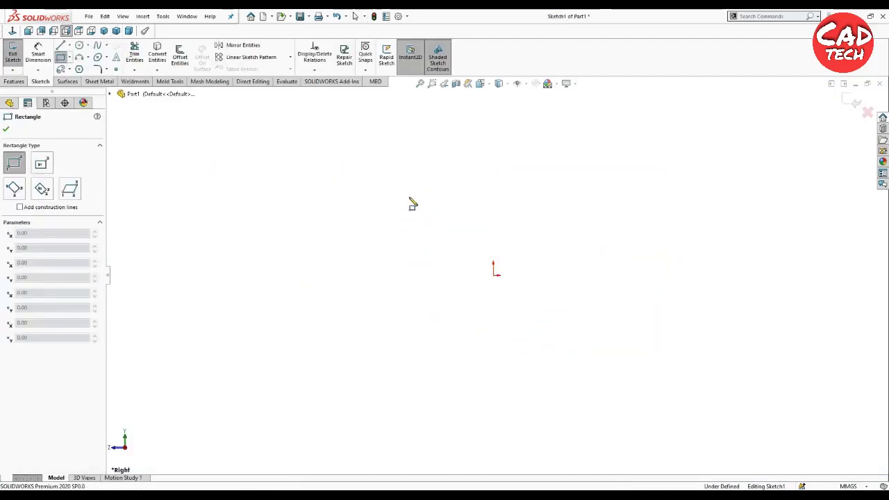
left_click(589, 275)
key("Escape")
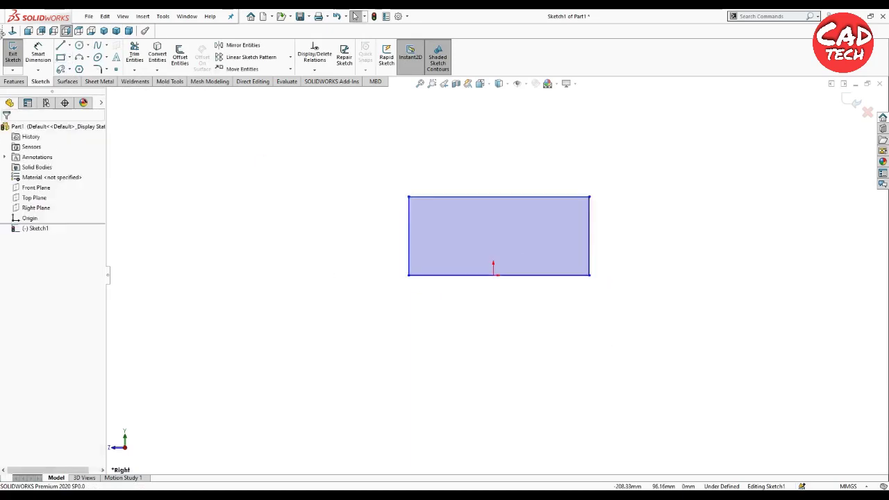
- Add a vertical centerline from the rectangle's bottom midpoint to its top edge
left_click(69, 45)
left_click(80, 68)
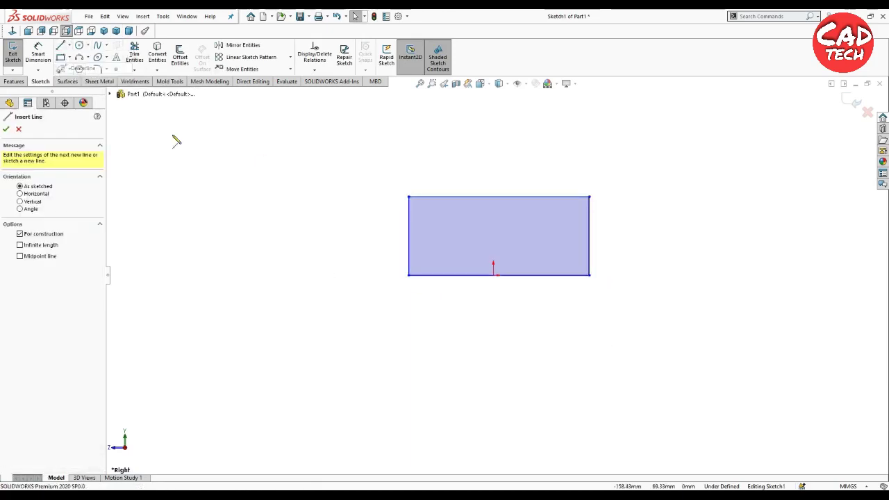
left_click(493, 275)
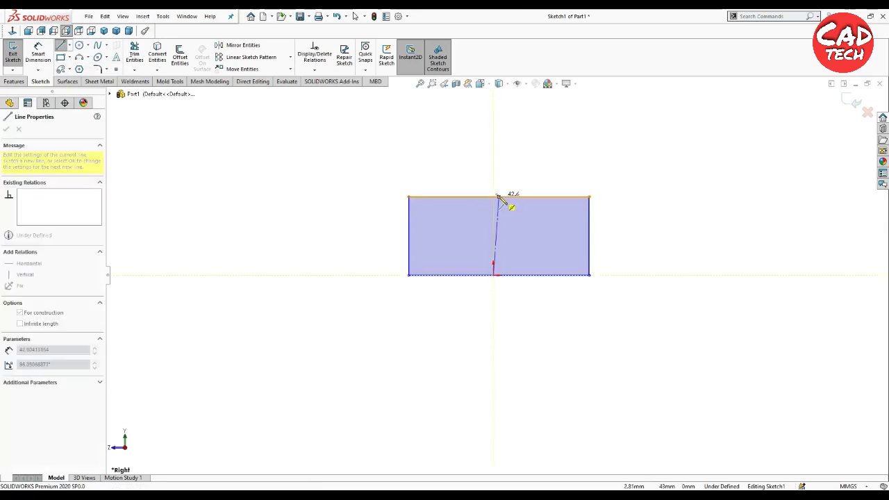
left_click(498, 197)
key("Escape")
left_click(495, 230)
left_click(539, 197)
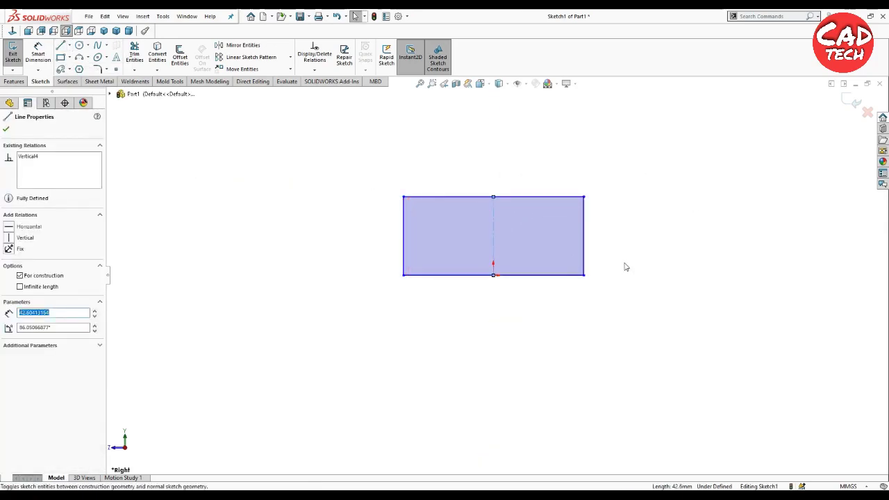
left_click(627, 268)
left_click(39, 54)
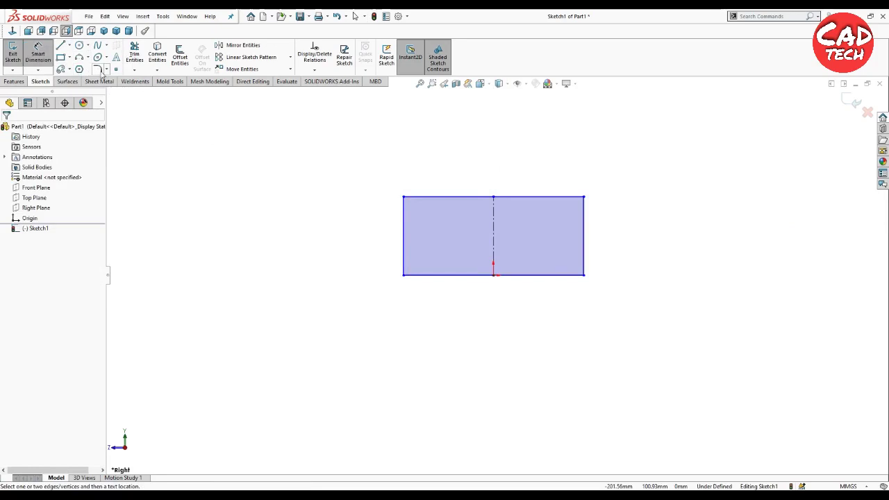
- Dimension the rectangle 100 wide and 80 tall
left_click(531, 277)
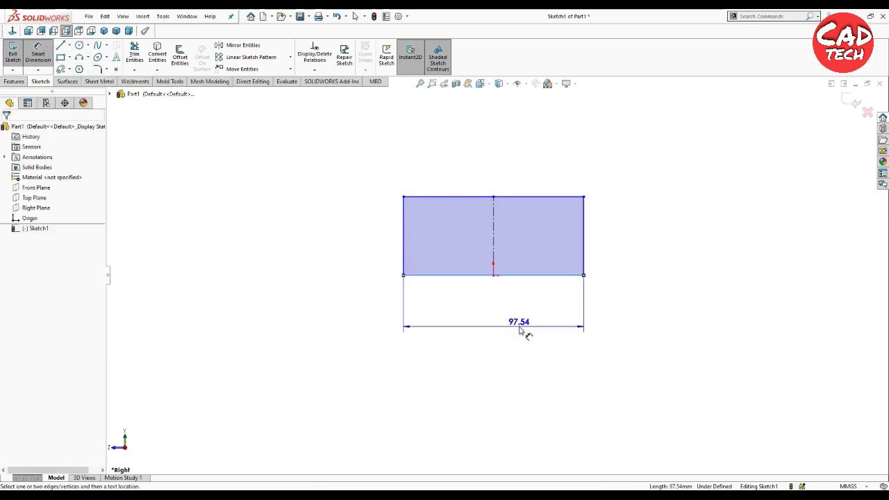
left_click(520, 330)
type("100")
key("Return")
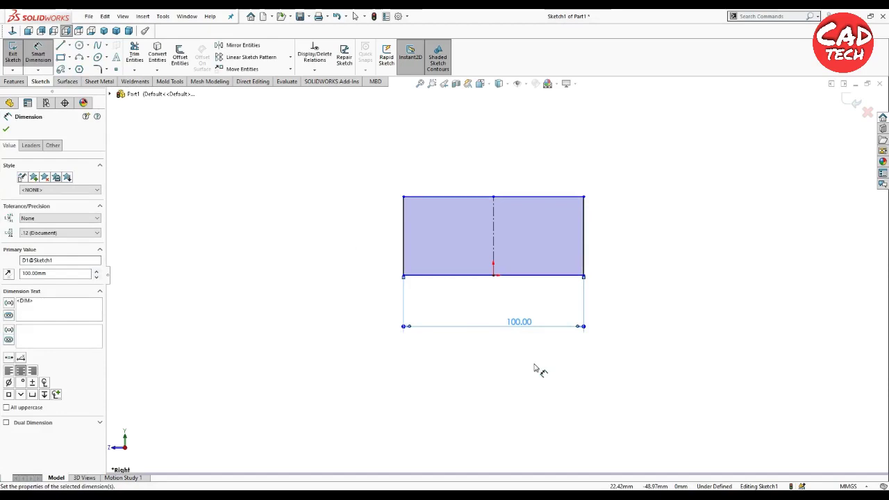
key("Escape")
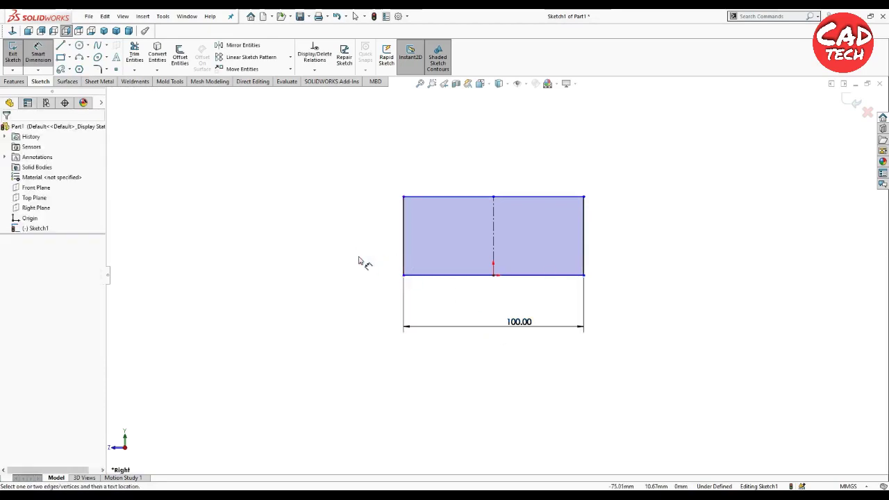
left_click(405, 263)
left_click(336, 259)
type("80")
key("Return")
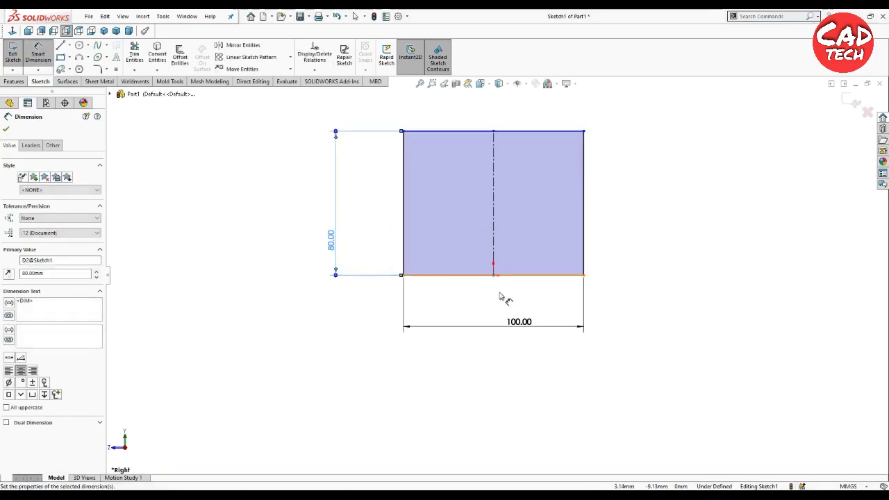
key("Escape")
- Fix the centerline's bottom endpoint at the bottom edge's midpoint to fully define the sketch
left_click(495, 277)
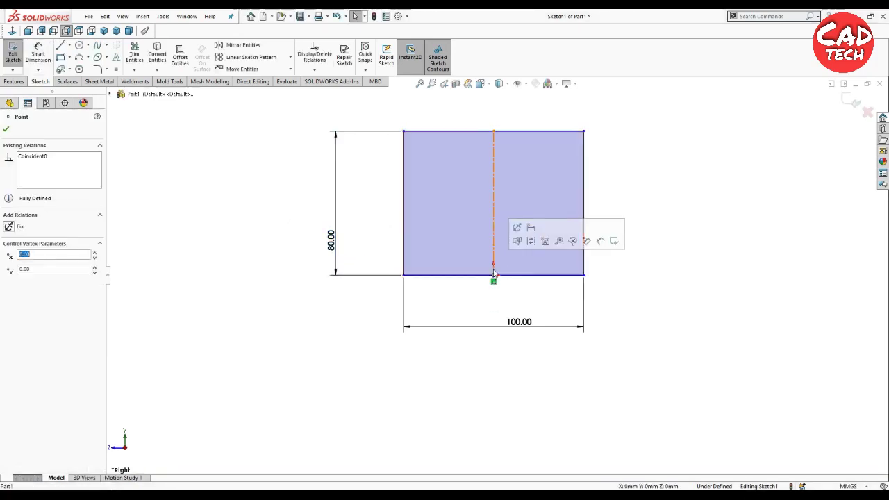
mouse_move(493, 131)
left_mouse_down()
mouse_move(491, 153)
mouse_move(494, 134)
left_mouse_up()
left_click(494, 281)
left_click(493, 280)
left_click(495, 279, "ctrl")
left_click(611, 316)
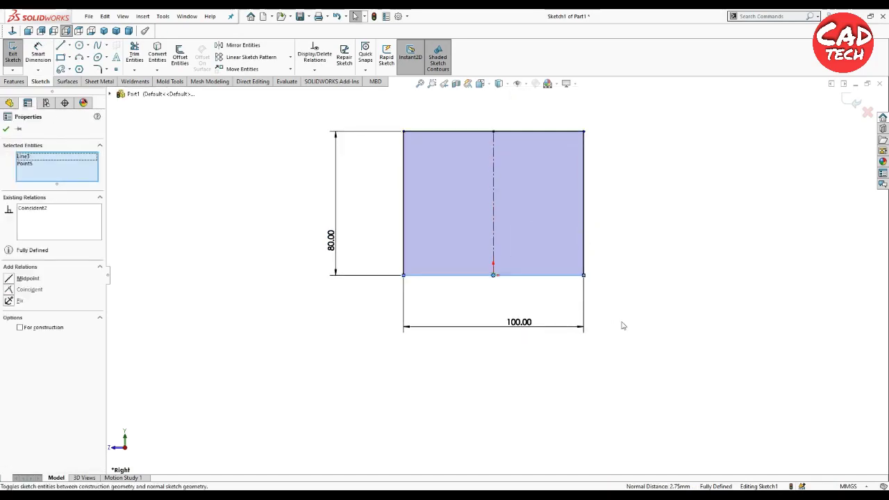
scroll(572, 292, "up", 2)
scroll(561, 213, "down", 1)
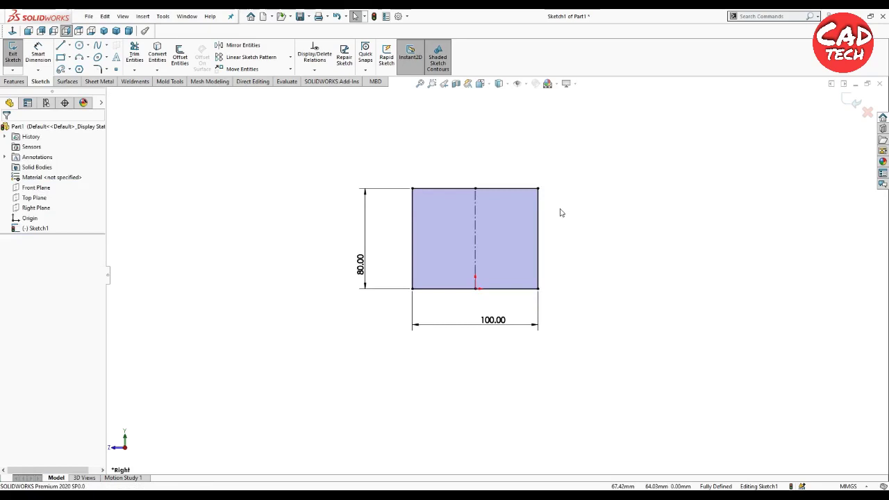
left_click(14, 81)
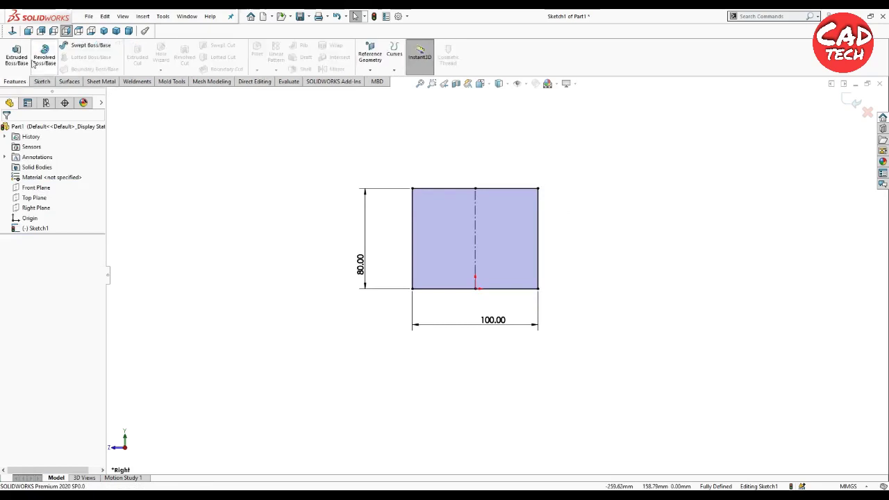
- Extrude the 100 x 80 rectangle blind to 18 mm as Boss-Extrude1
left_click(17, 53)
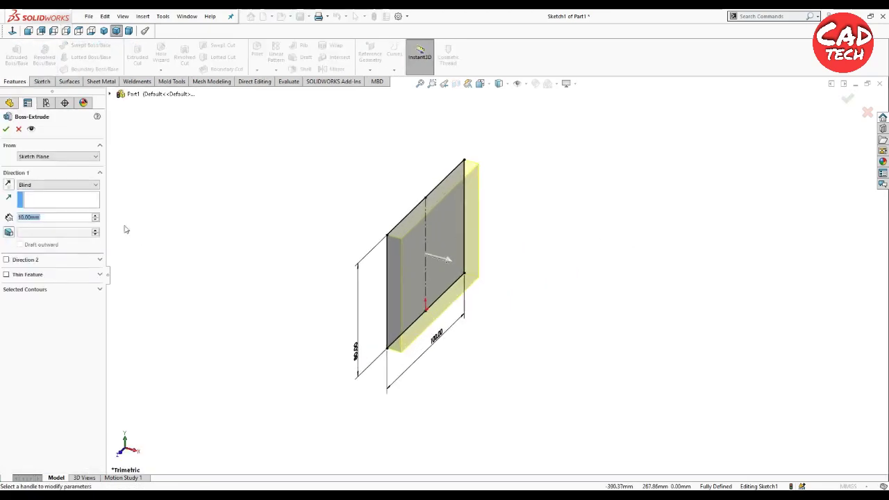
type("18")
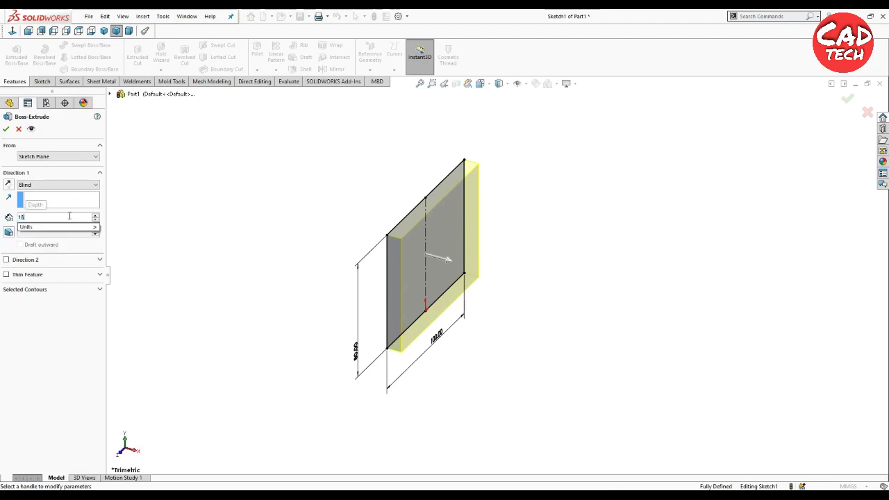
key("Return")
left_click(6, 128)
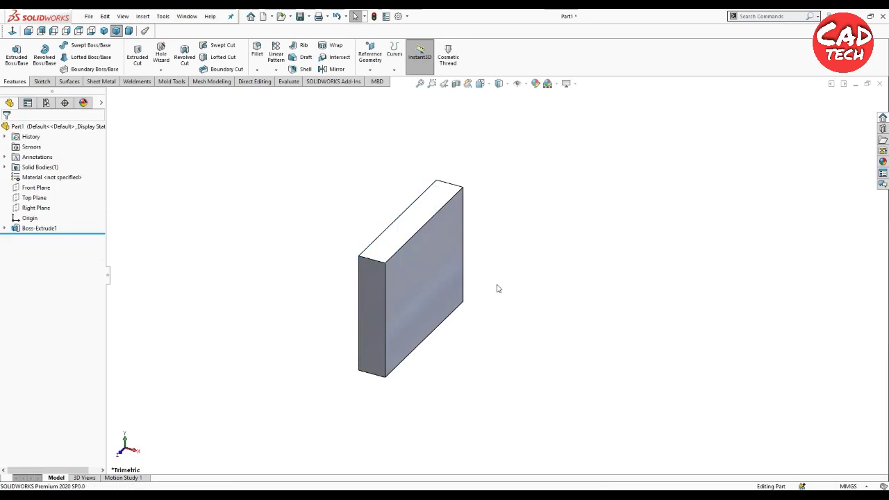
- Start a new sketch on the Front Plane and view it normal to the screen
left_click(39, 191)
left_click(39, 209)
left_click(34, 187)
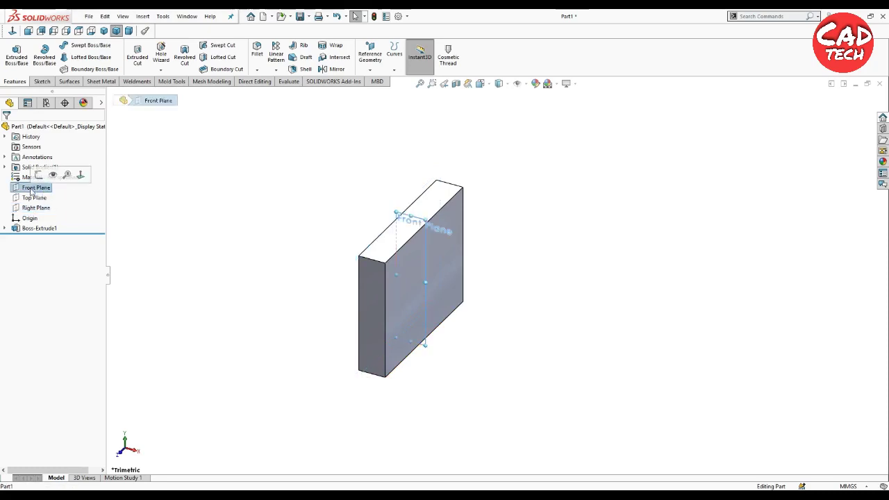
left_click(44, 174)
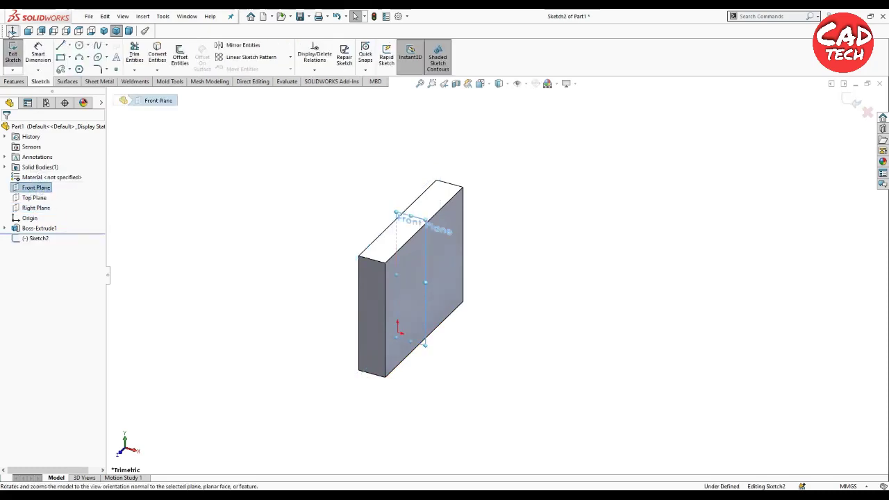
left_click(576, 282)
- Draw a horizontal centerline from the plate side's midpoint out to the right
left_click(69, 46)
left_click(75, 69)
left_click(373, 289)
left_click(515, 289)
right_click(518, 292)
left_click(536, 294)
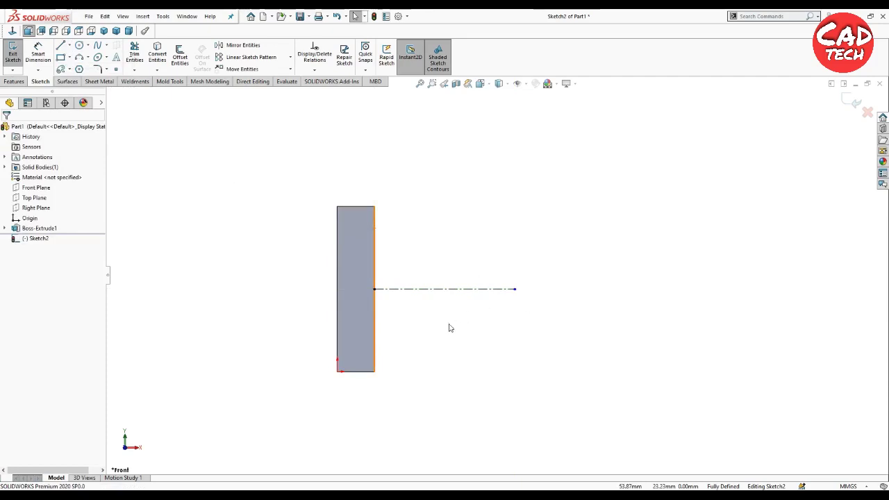
- Draw the arm's upper outline: top edge, step down, and right vertical end
left_click(60, 44)
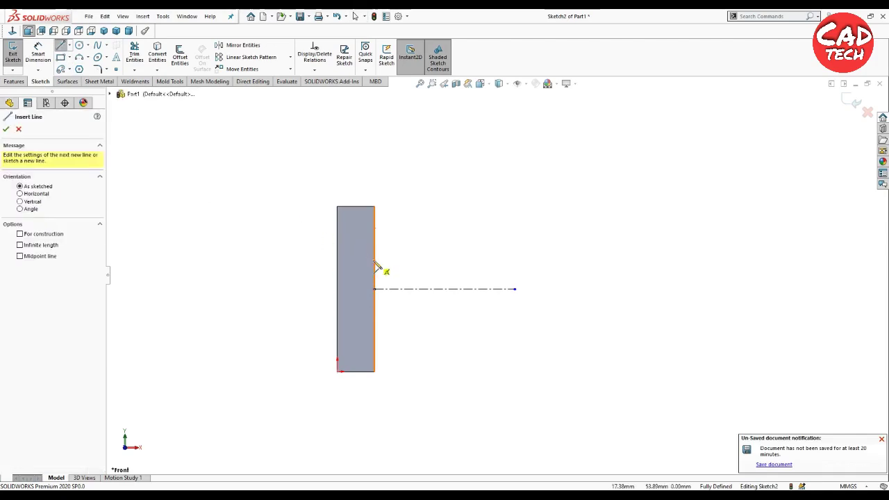
left_click(375, 261)
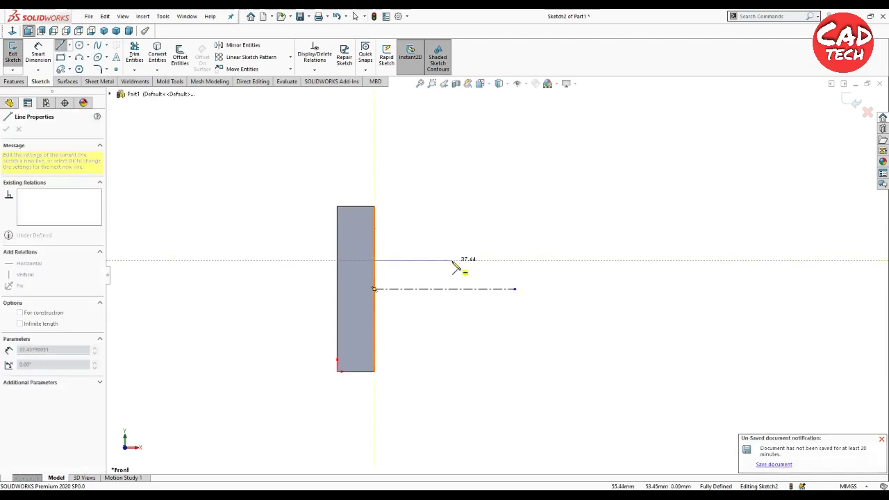
left_click(452, 261)
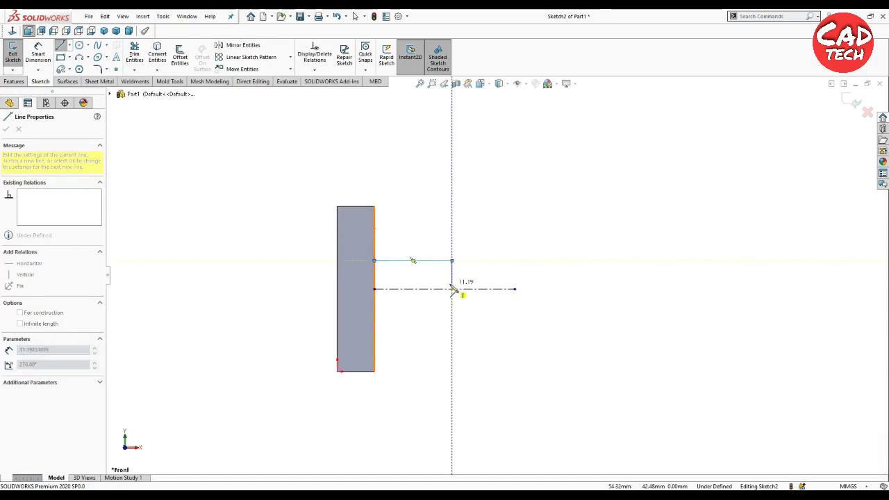
left_click(452, 283)
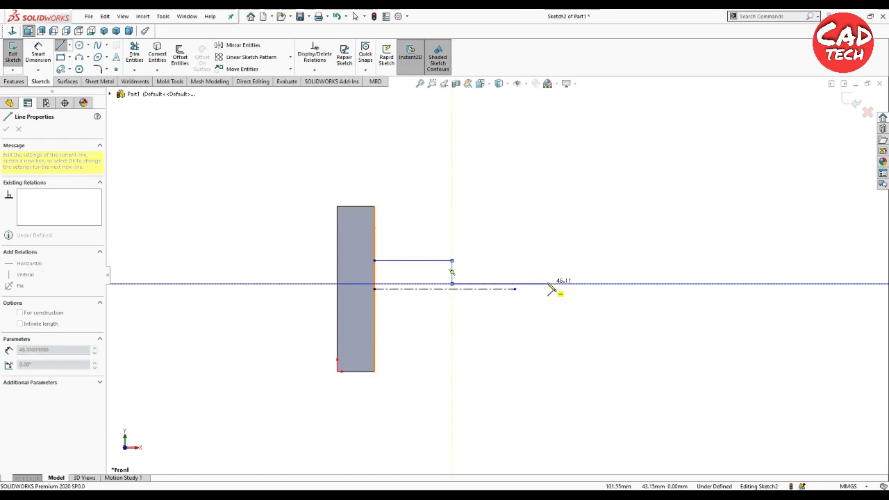
left_click(555, 284)
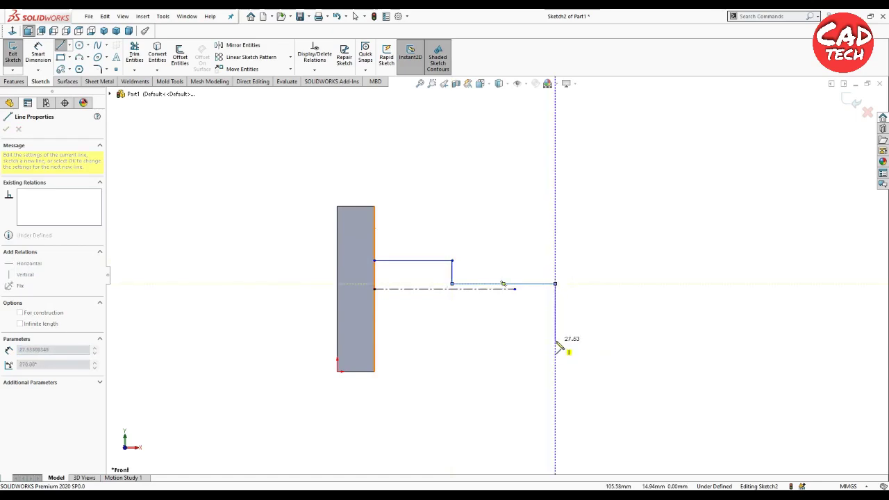
left_click(555, 340)
- Draw the bottom, inner and closing edges back to the plate to close the profile
left_click(476, 340)
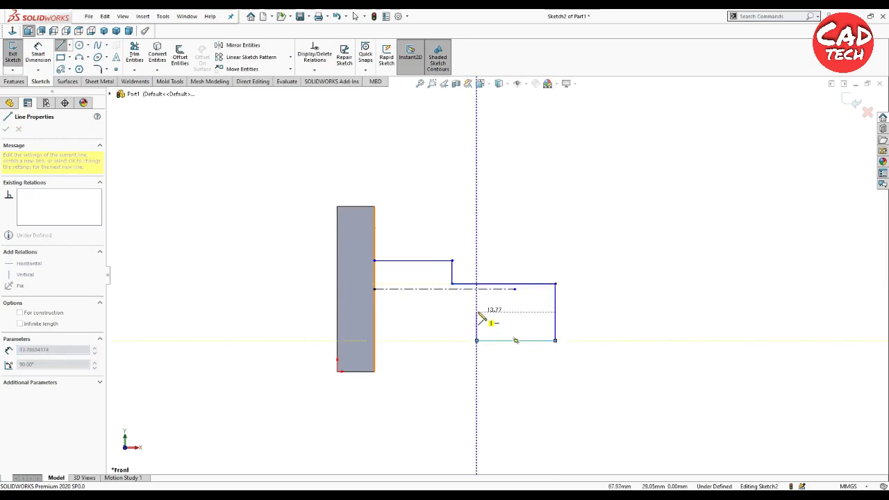
left_click(477, 311)
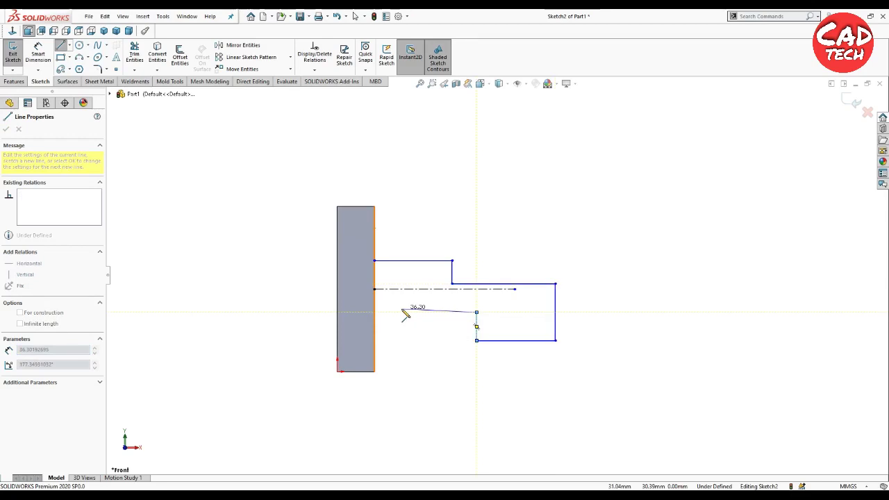
left_click(402, 309)
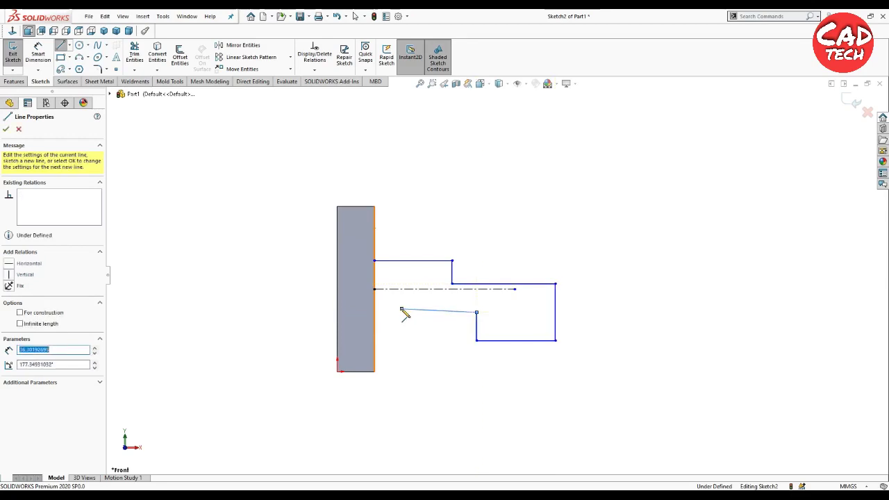
left_click(402, 371)
left_click(375, 372)
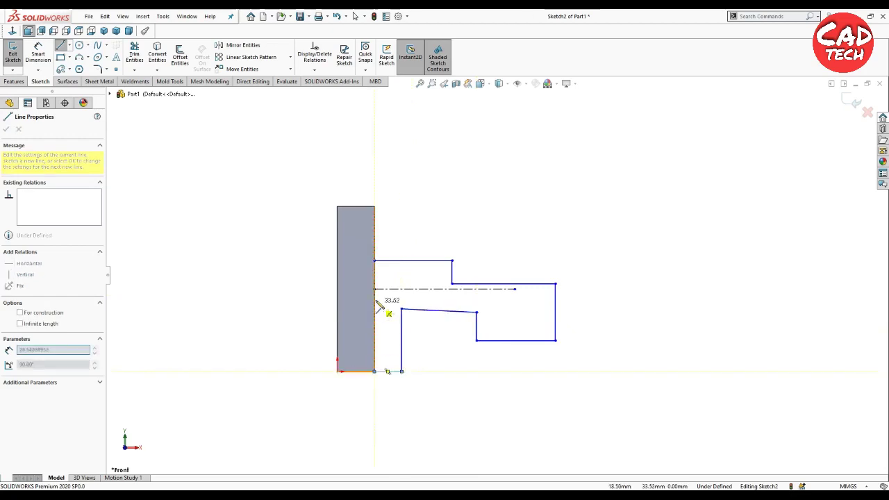
left_click(374, 262)
right_click(375, 263)
left_click(387, 269)
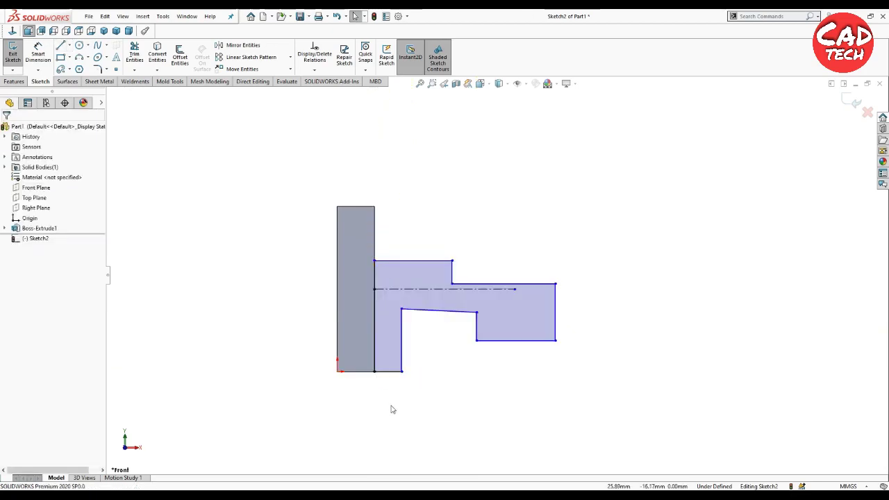
left_click(400, 361)
- Delete the conflicting relations so the sloped inner edge becomes horizontal and the sketch solves
left_click(427, 317)
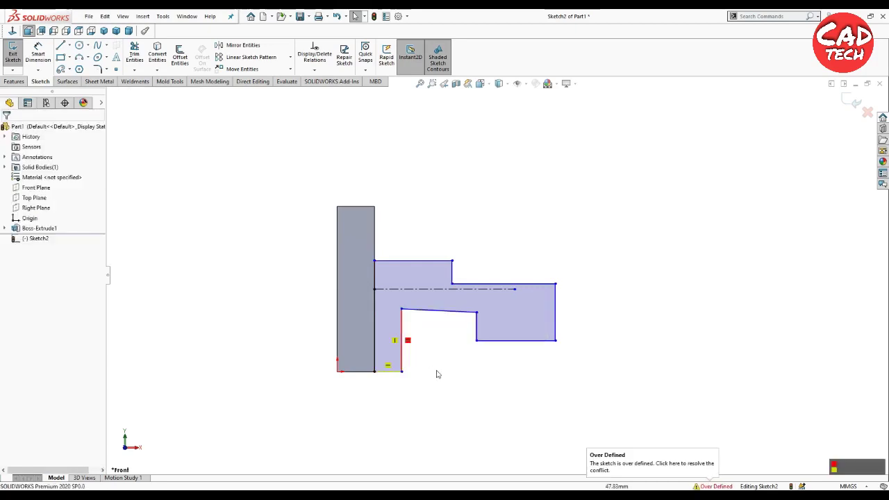
left_click(394, 341)
key("Delete")
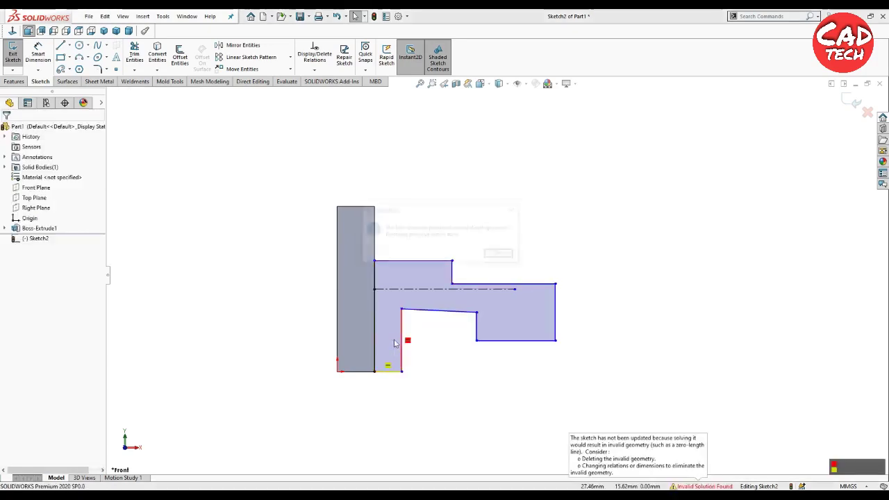
left_click(496, 255)
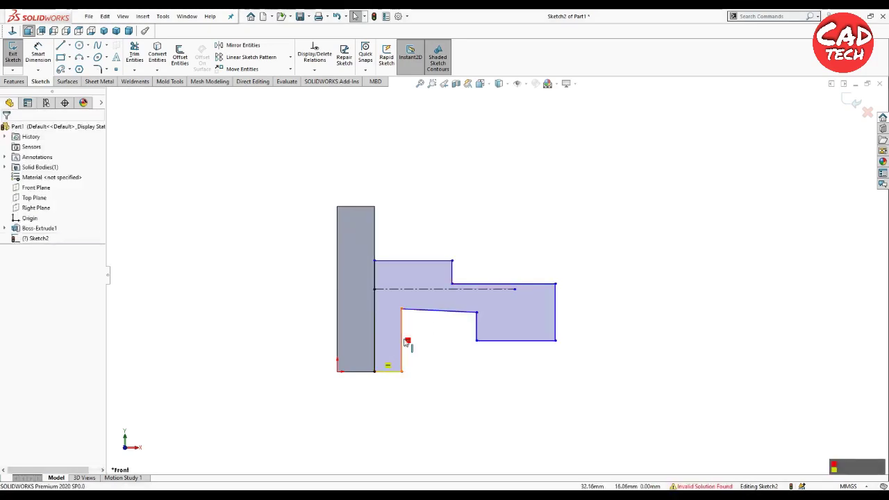
left_click(407, 341)
key("Delete")
left_click(439, 310)
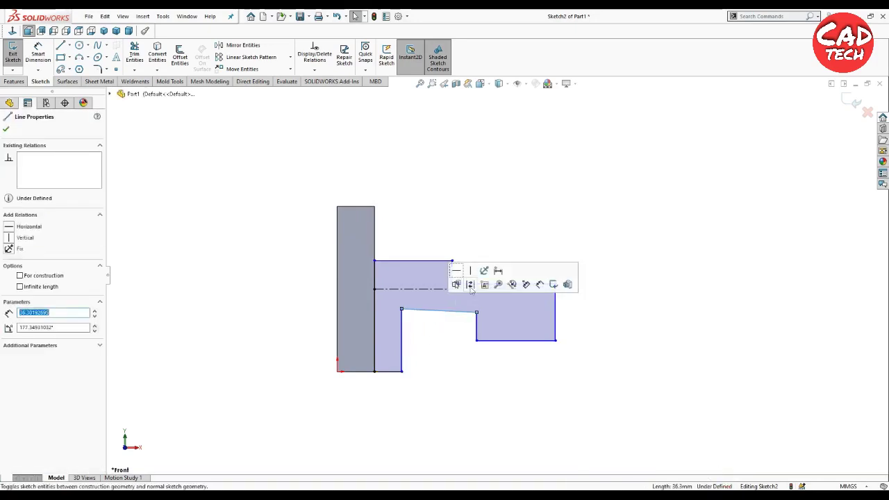
left_click(452, 371)
left_click(38, 52)
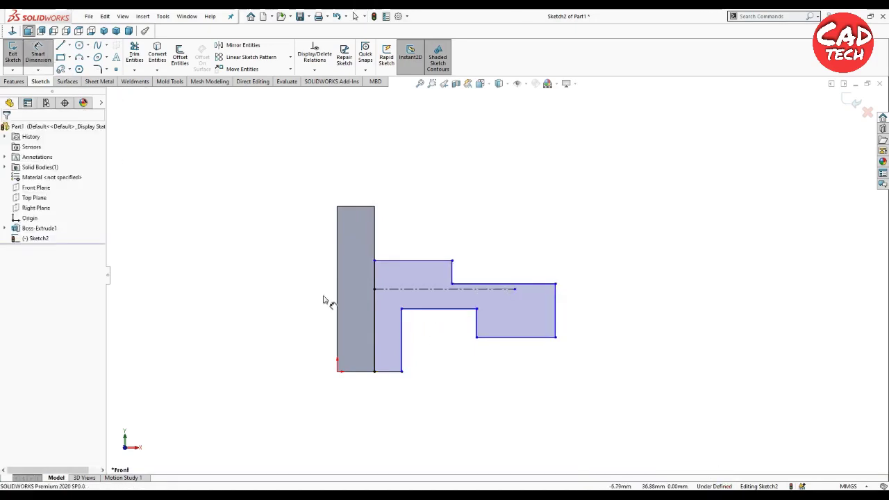
- Dimension the arm's height at the plate as 40
left_click(386, 372)
left_click(403, 261)
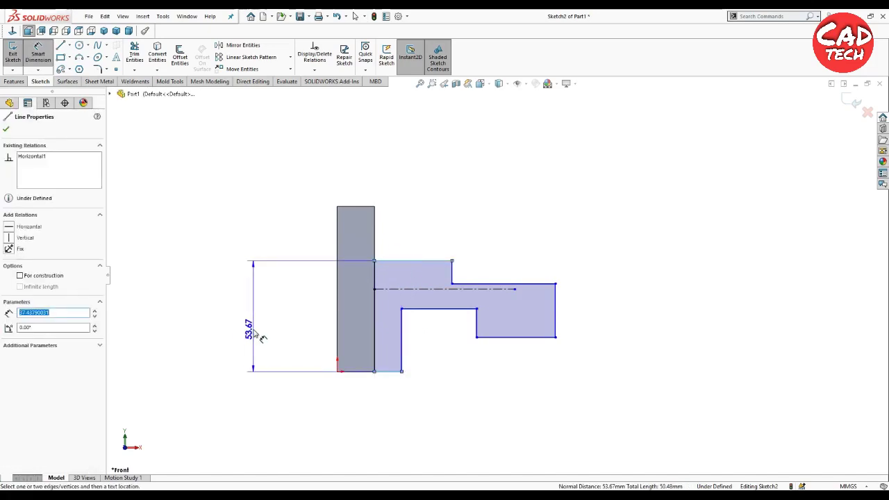
left_click(258, 337)
type("40")
key("Return")
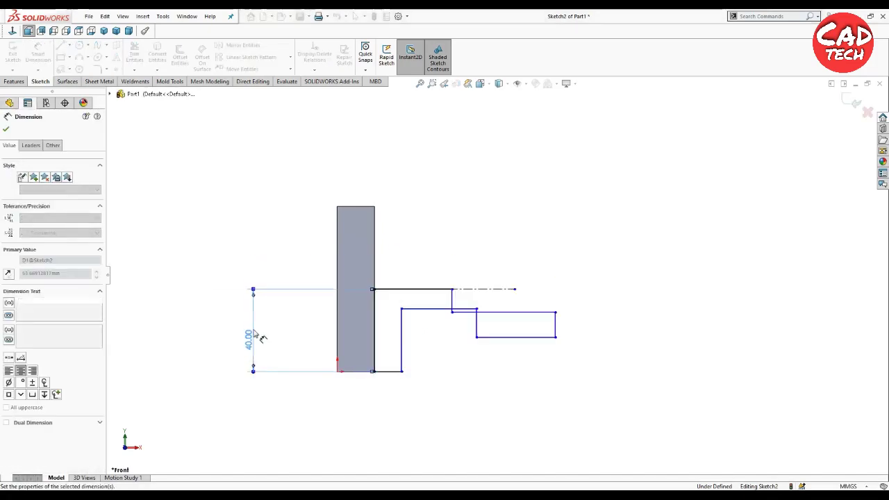
left_click(283, 337)
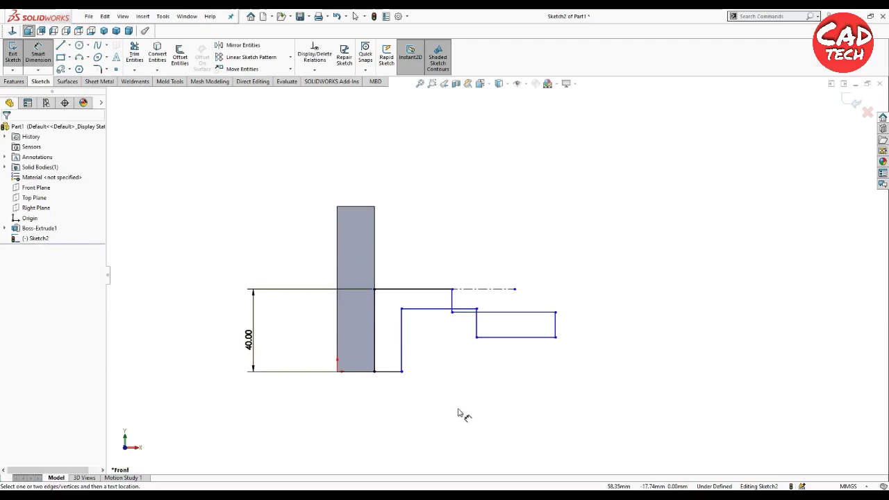
- Set the short bottom width to 18 and the step offset to 6
left_click(389, 372)
left_click(385, 395)
type("18")
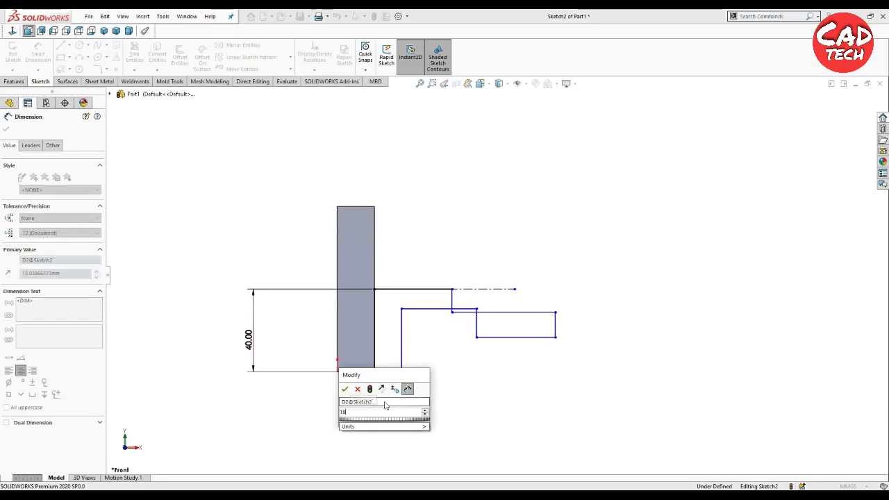
key("Return")
left_click(453, 302)
left_click(545, 295)
type("6")
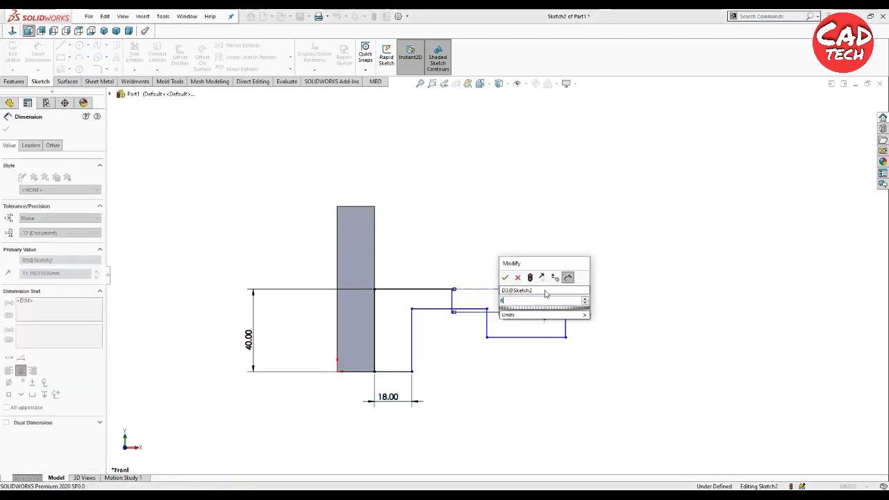
key("Return")
left_click(618, 309)
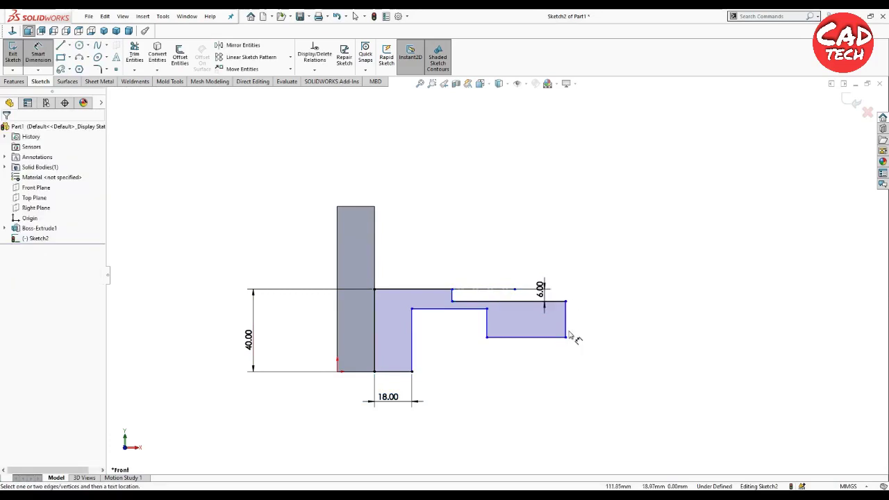
- Set the inner gap width to 60 and the right end height to 48
left_click(452, 310)
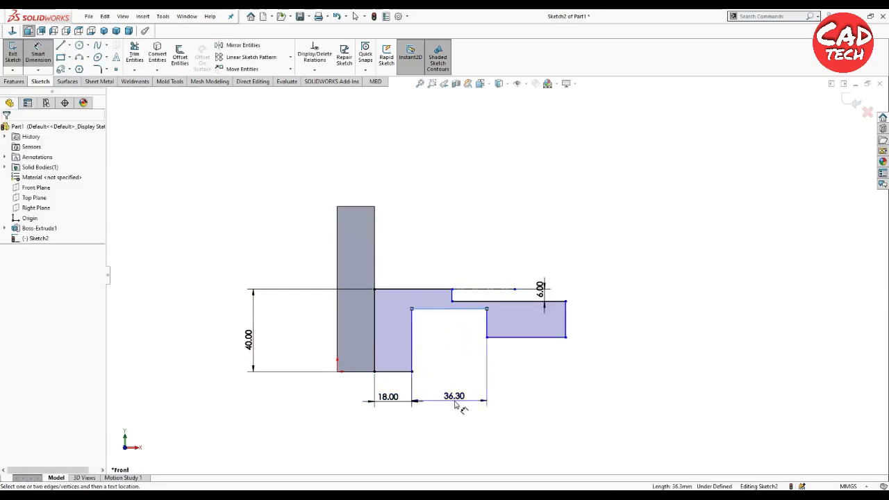
left_click(455, 399)
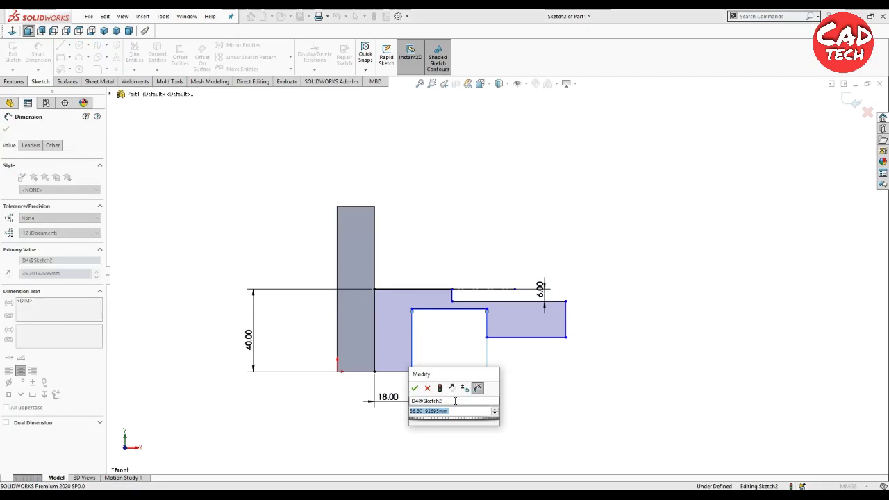
type("60")
key("Return")
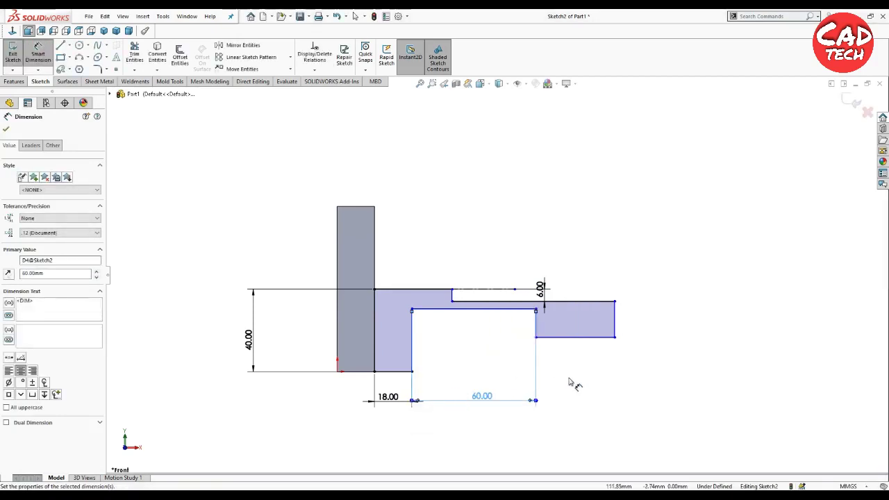
left_click(541, 323)
left_click(565, 324)
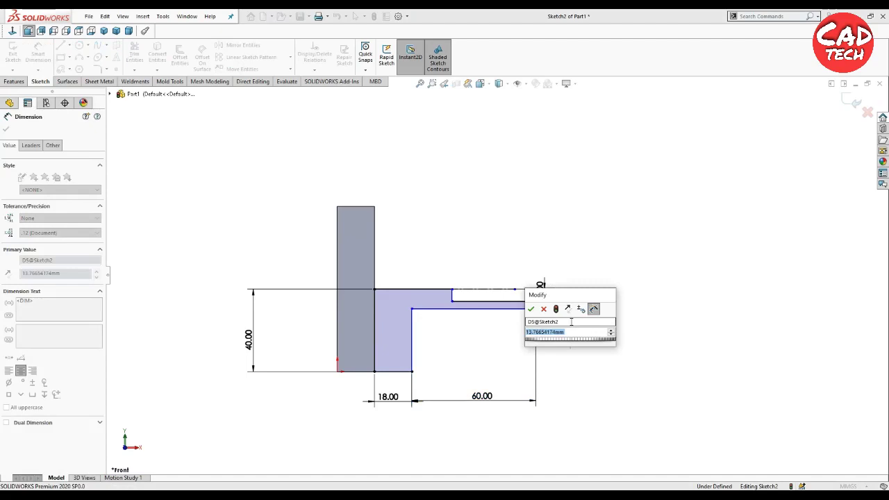
type("48")
key("Return")
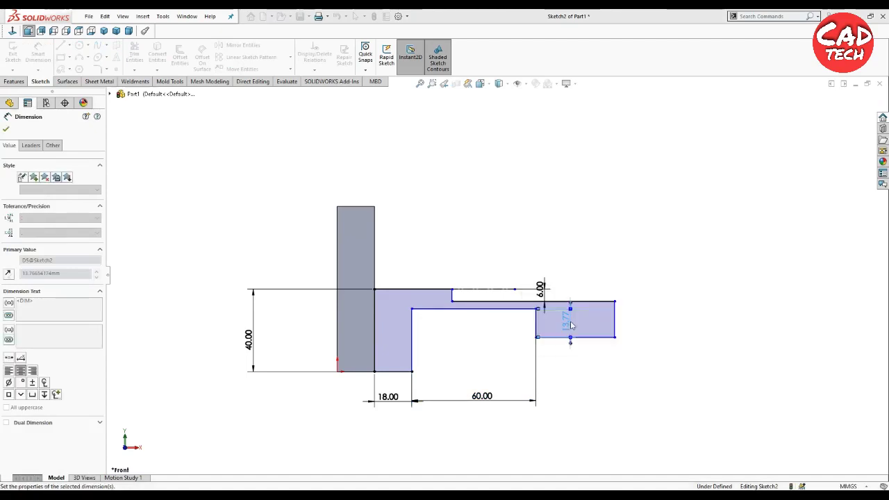
left_click(677, 375)
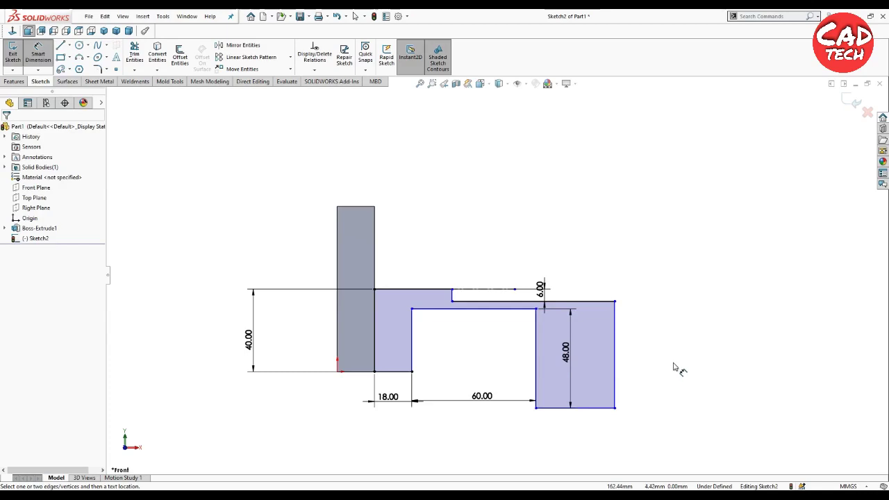
- Add a 122 overall length from the plate edge to the right end
middle_click_drag(661, 369, 650, 356, "ctrl")
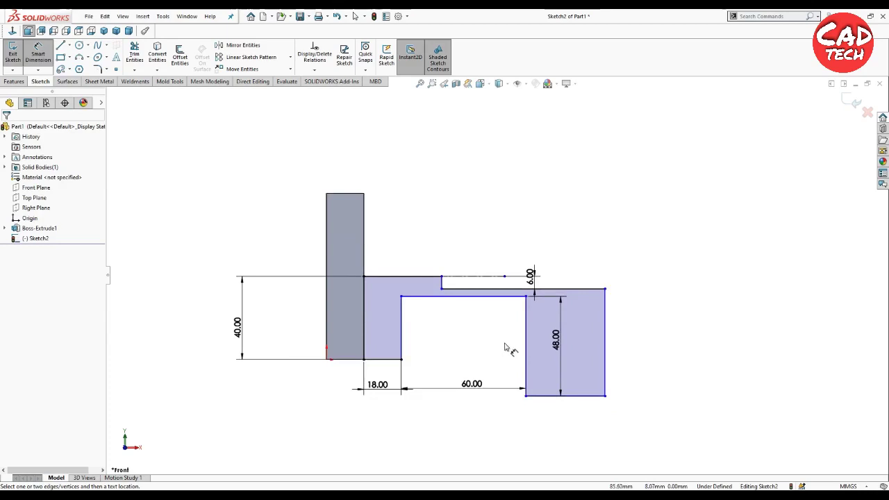
scroll(526, 347, "up", 1)
scroll(524, 351, "up", 1)
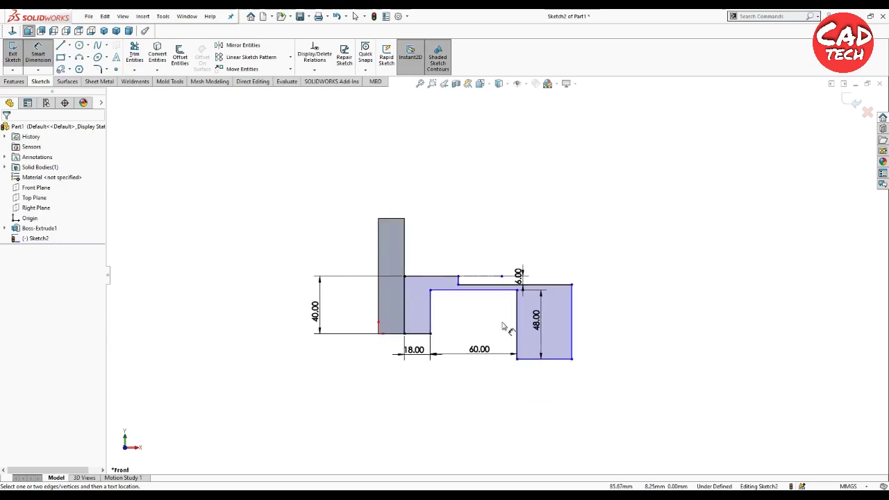
left_click(405, 268)
left_click(573, 332)
left_click(467, 218)
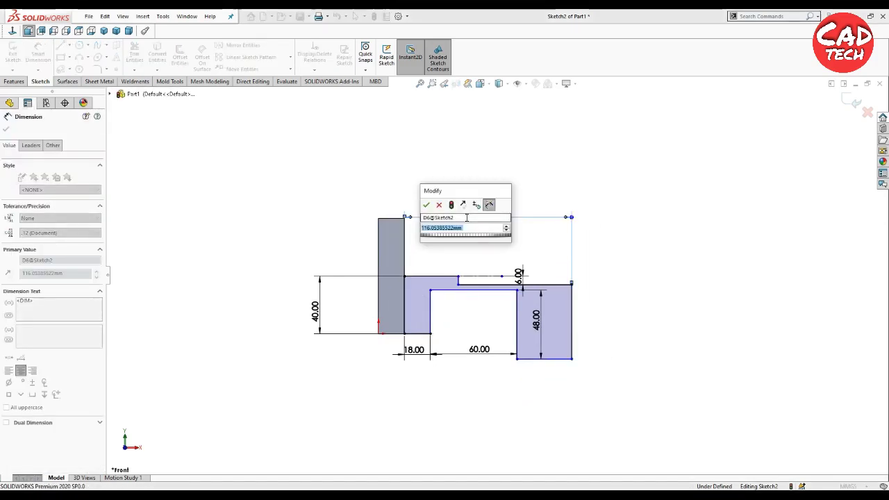
type("122")
key("Return")
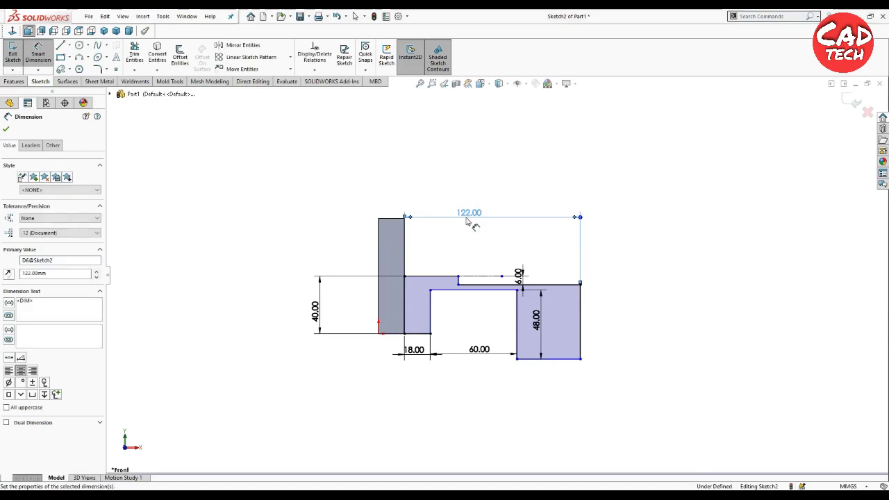
left_click(618, 294)
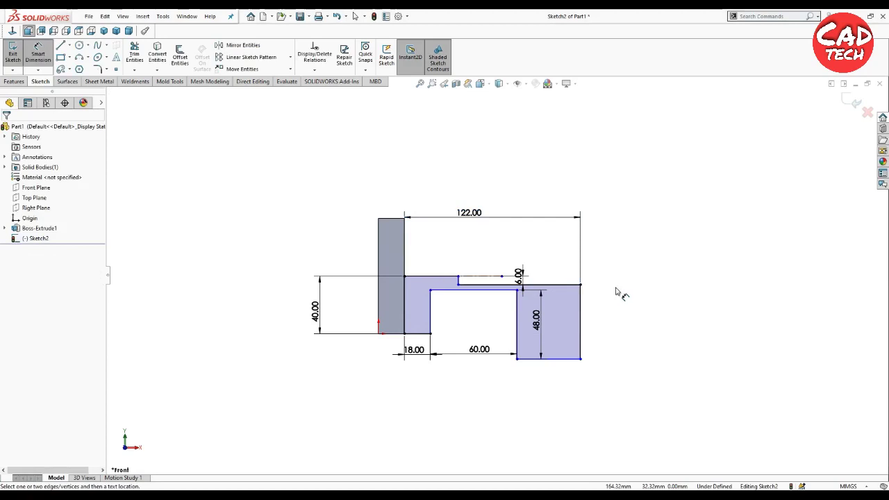
left_click(79, 45)
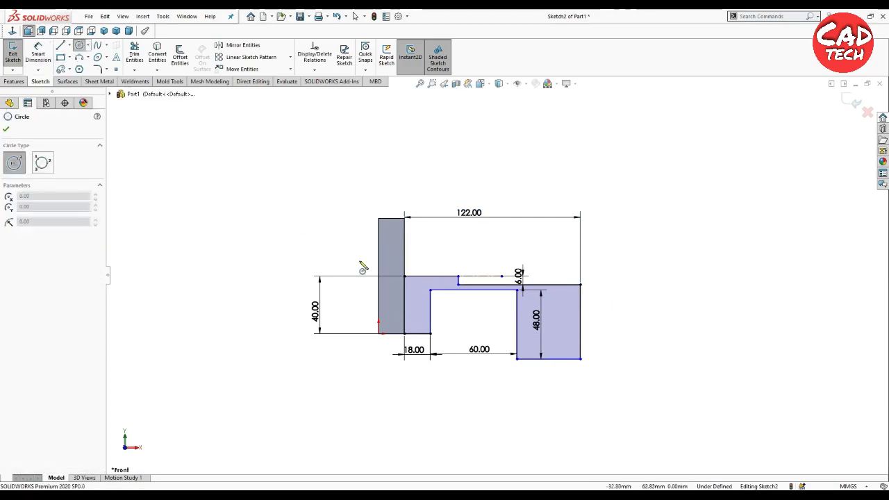
- Draw a circle on the arm's right end and dimension it Ø60
left_click(581, 322)
left_click(606, 359)
right_click(605, 359)
left_click(622, 357)
left_click(38, 57)
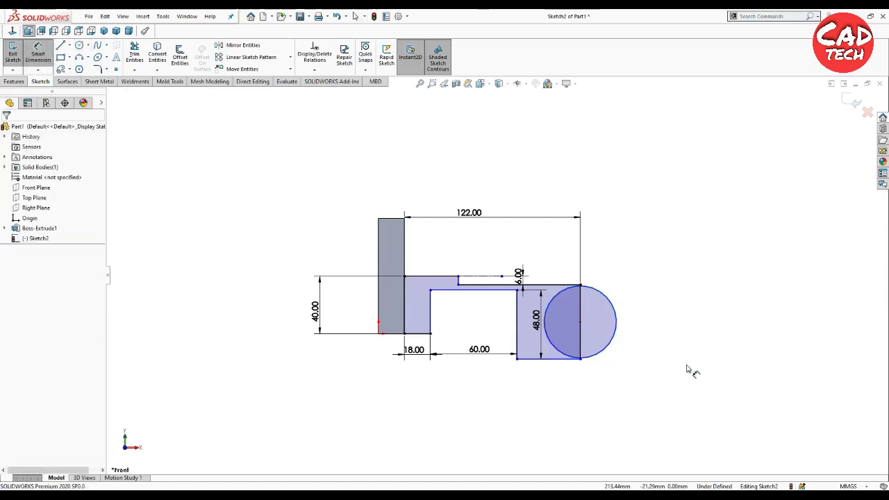
left_click(605, 350)
left_click(623, 363)
type("60")
key("Return")
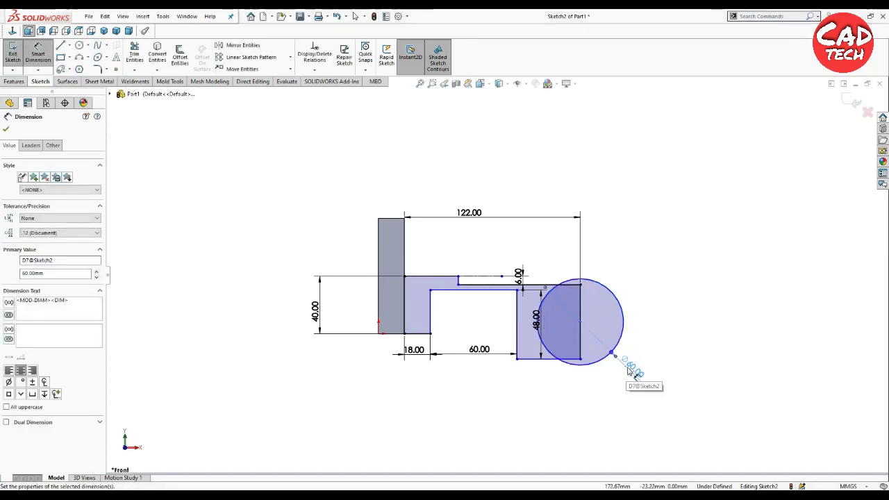
key("Escape")
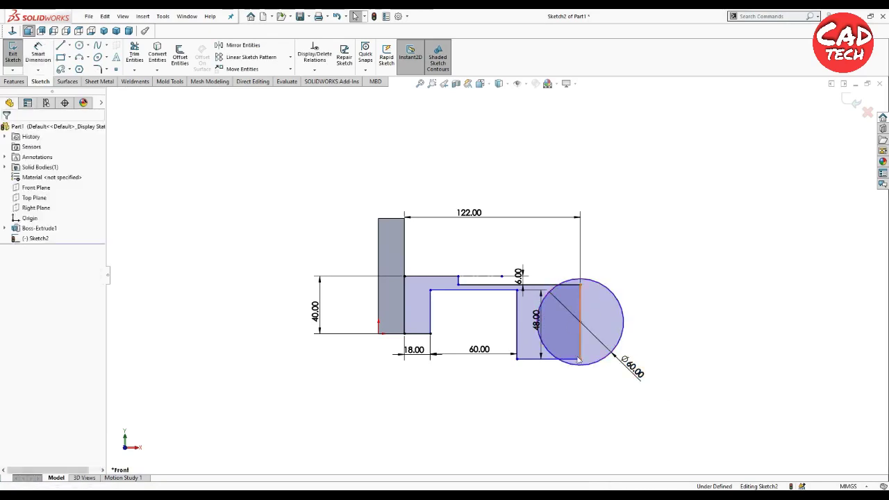
- Delete the vertical line inside the circle and dimension its centre 122 from the plate
left_click(581, 306)
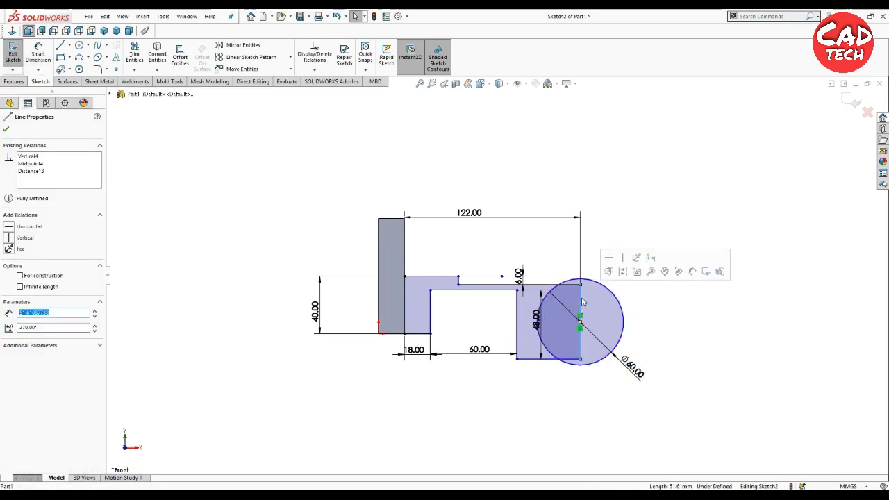
key("Delete")
left_click(393, 255)
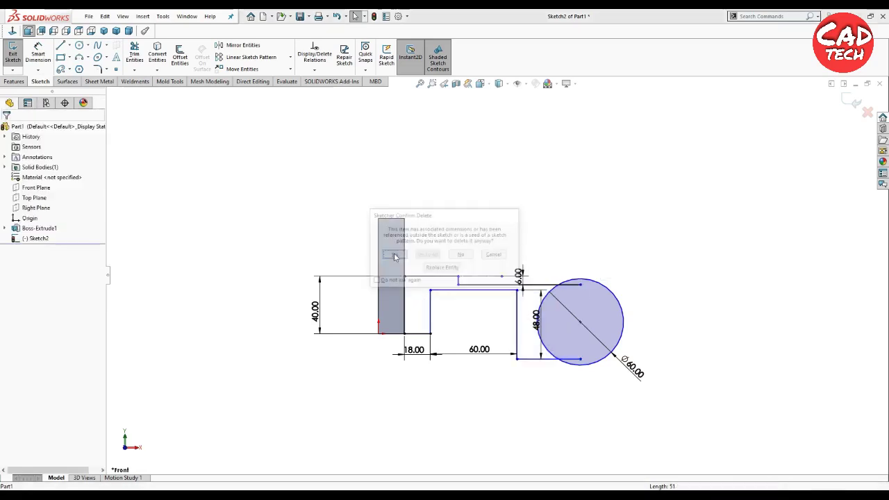
scroll(587, 280, "down", 1)
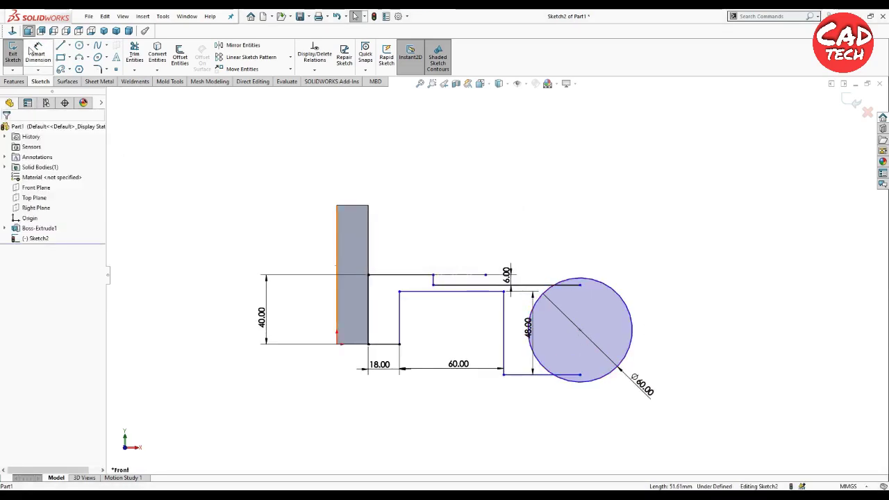
left_click(32, 53)
left_click(368, 215)
left_click(580, 329)
left_click(502, 216)
key("Return")
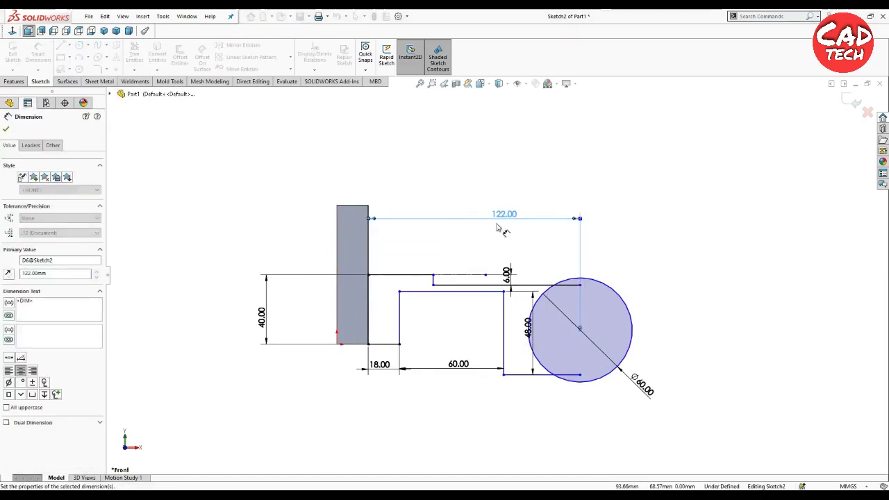
key("Escape")
- Make the circle tangent to the arm's top and bottom lines
left_click(570, 279)
left_click(562, 285, "ctrl")
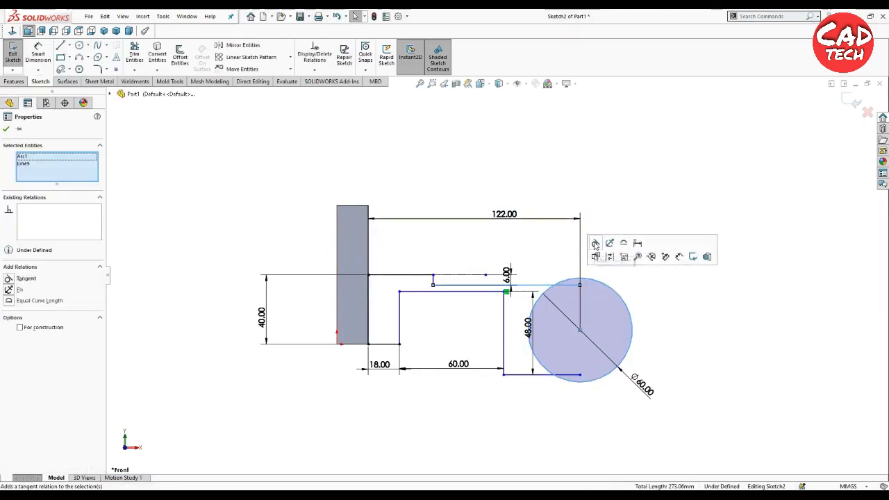
left_click(595, 244)
left_click(671, 311)
left_click(576, 390)
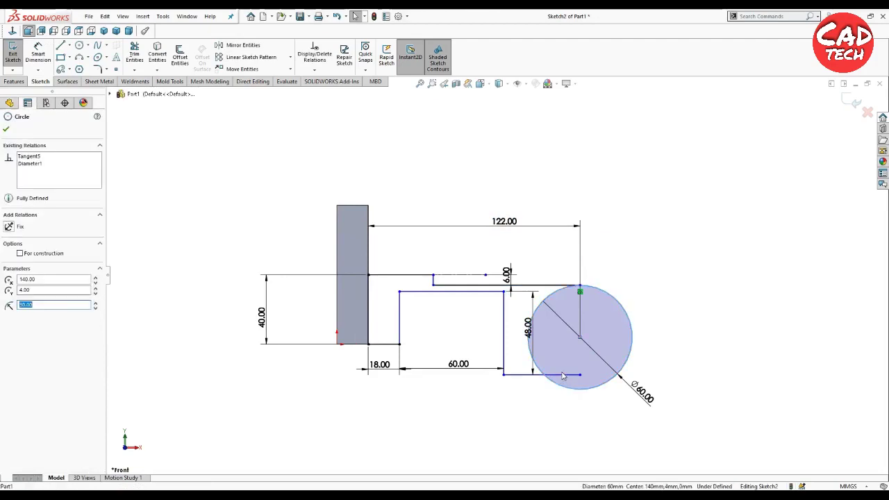
left_click(562, 376, "ctrl")
left_click(28, 275)
key("Escape")
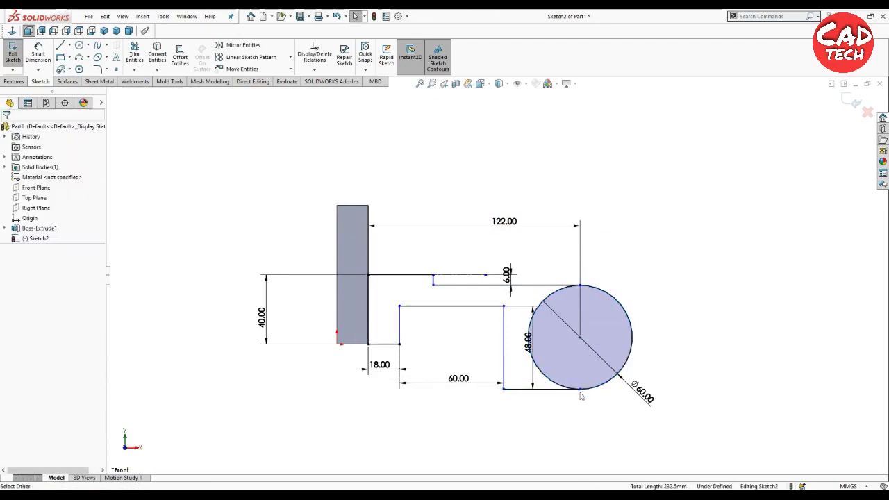
middle_click_drag(544, 324, 527, 309, "ctrl")
left_click_drag(486, 291, 408, 306)
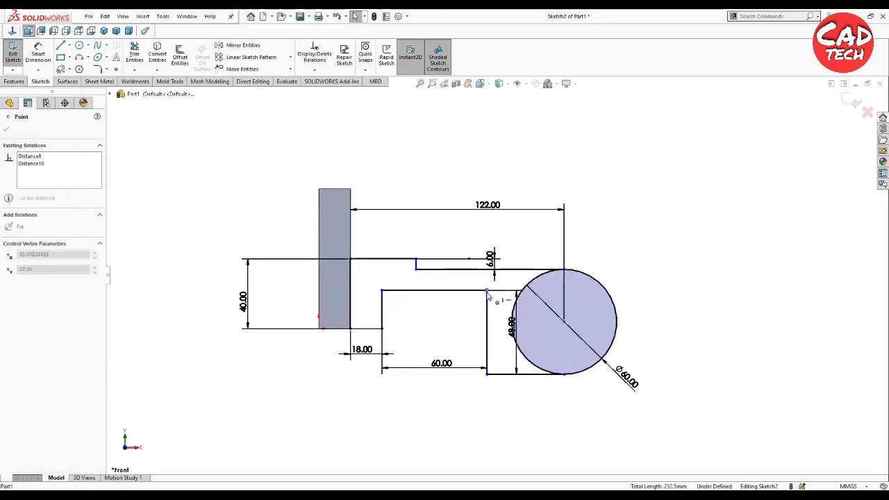
left_click(383, 305)
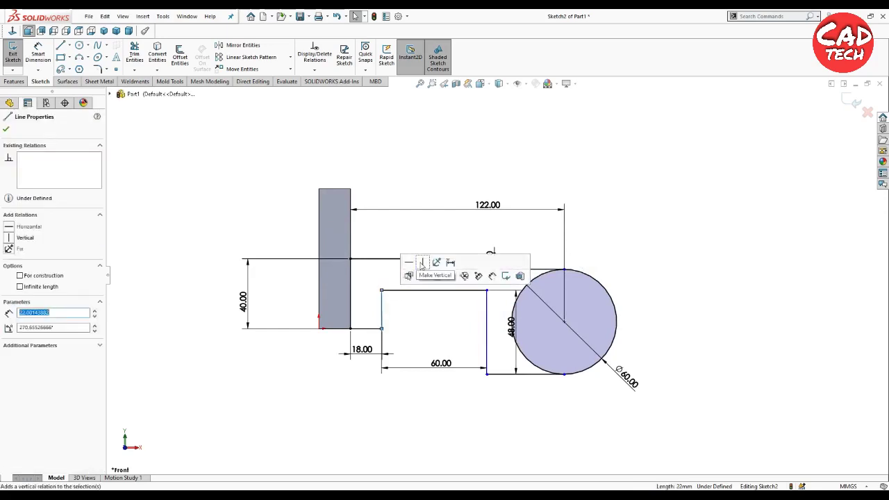
- Dimension the upper horizontal step line to 40 mm
key("Escape")
left_click_drag(416, 266, 423, 272)
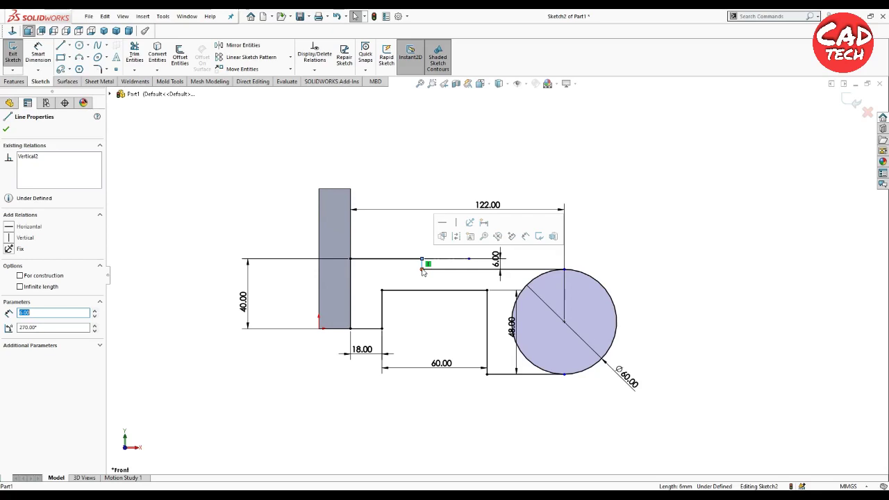
key("d")
left_click(400, 259)
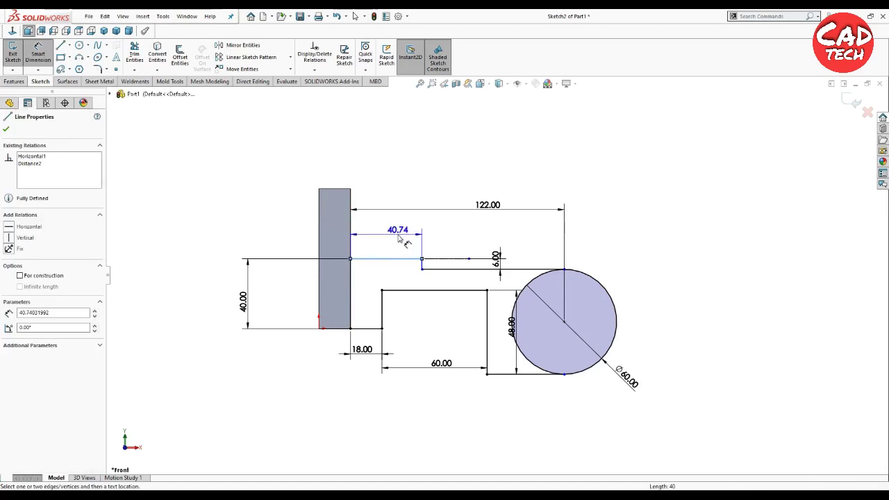
left_click(398, 235)
type("40")
key("Return")
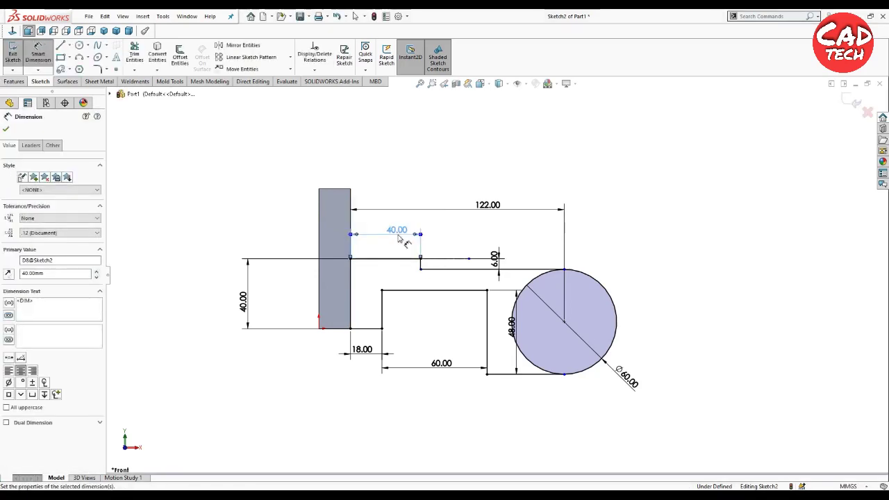
key("Escape")
- Trim away the circle's inner arc to leave a rounded Ø60 arm end
left_click(134, 56)
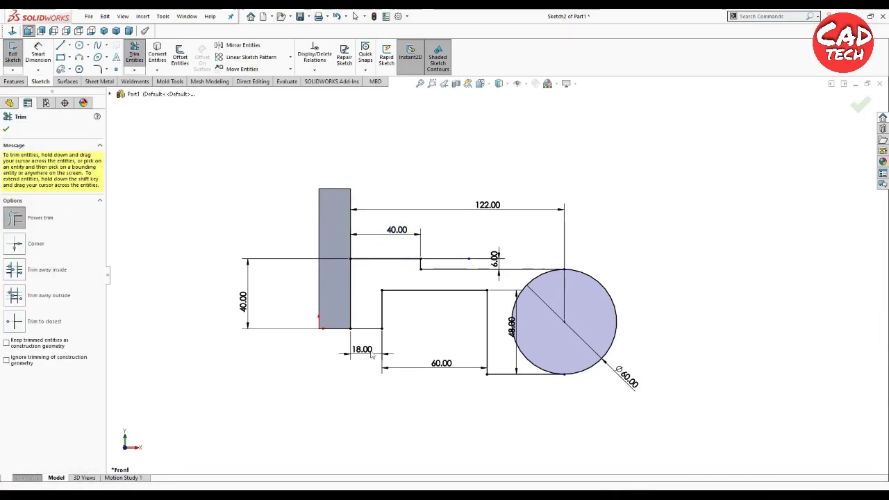
left_click_drag(536, 355, 518, 354)
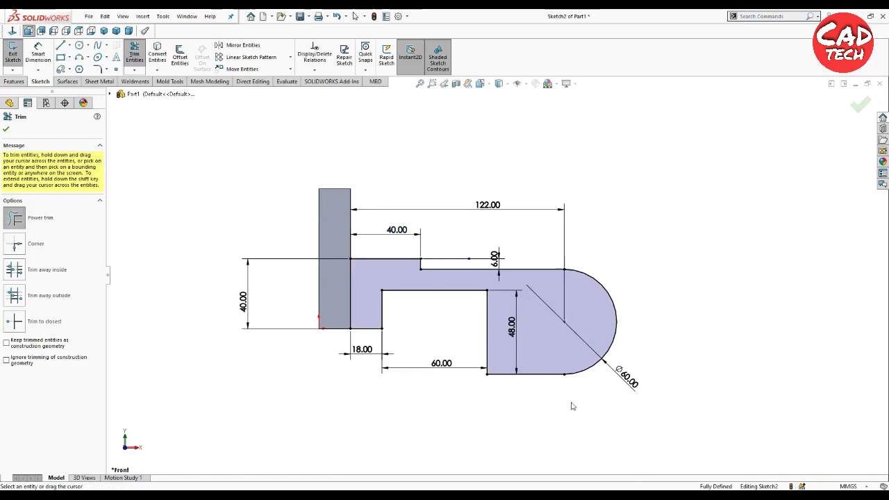
left_click(5, 130)
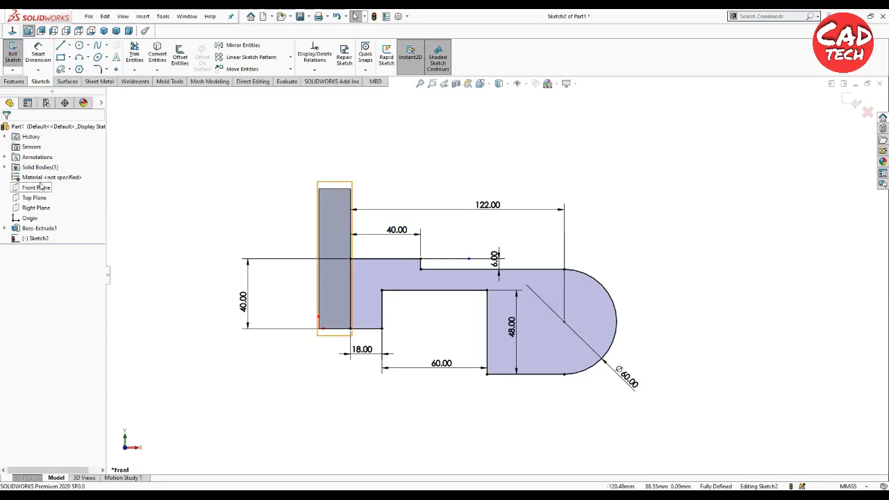
- Extrude the arm profile 54 mm Mid Plane into a solid arm
left_click(19, 83)
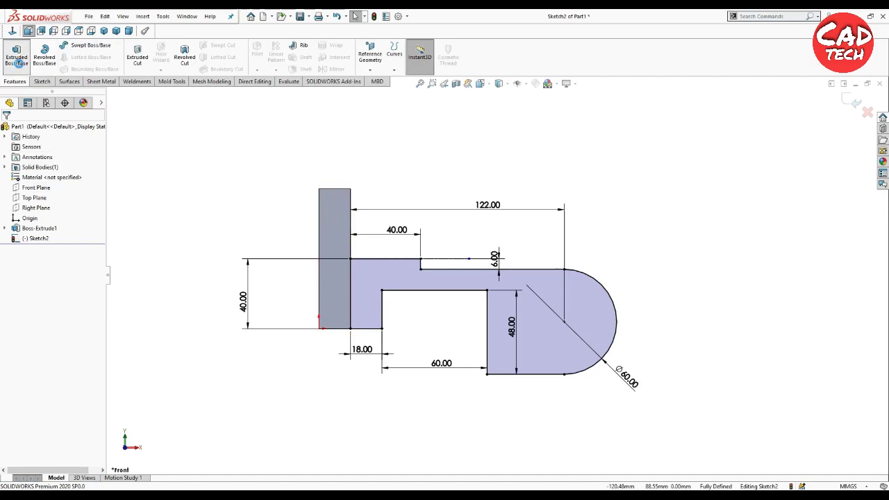
left_click(16, 56)
left_click(58, 185)
left_click(42, 223)
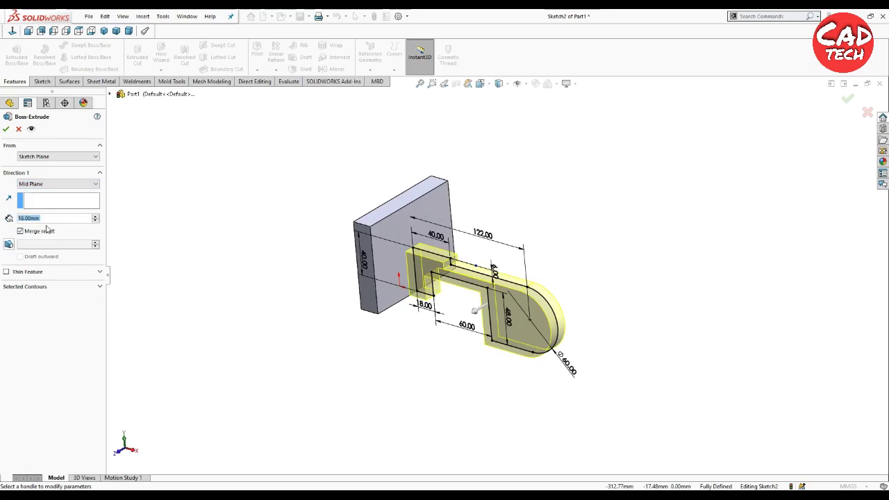
type("54")
key("Return")
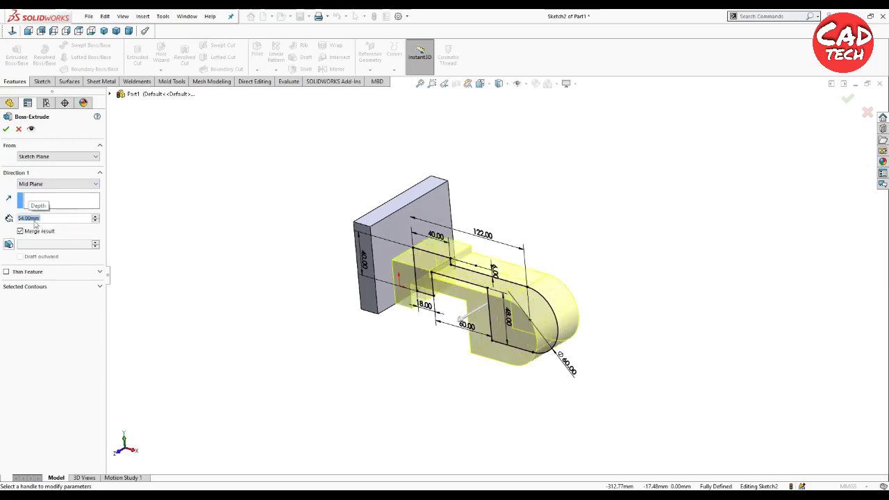
left_click(6, 129)
- Orbit the new arm and compare it with the reference drawing
mouse_move(522, 245)
middle_mouse_down()
mouse_move(448, 169)
mouse_move(518, 157)
mouse_move(539, 188)
mouse_move(530, 182)
mouse_move(512, 298)
mouse_move(474, 245)
mouse_move(490, 248)
middle_mouse_up()
mouse_move(506, 303)
middle_mouse_down()
mouse_move(486, 155)
mouse_move(486, 190)
middle_mouse_up()
mouse_move(389, 337)
middle_mouse_down()
mouse_move(396, 290)
mouse_move(407, 348)
mouse_move(415, 317)
middle_mouse_up()
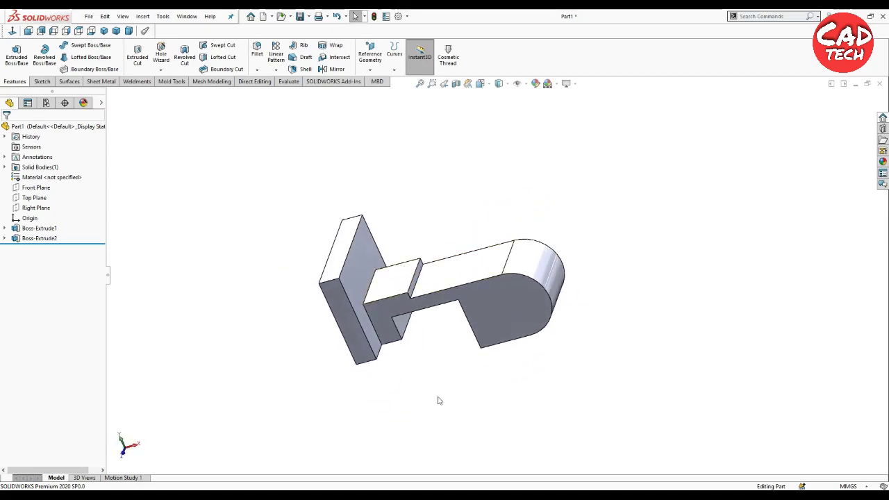
key("alt+Tab")
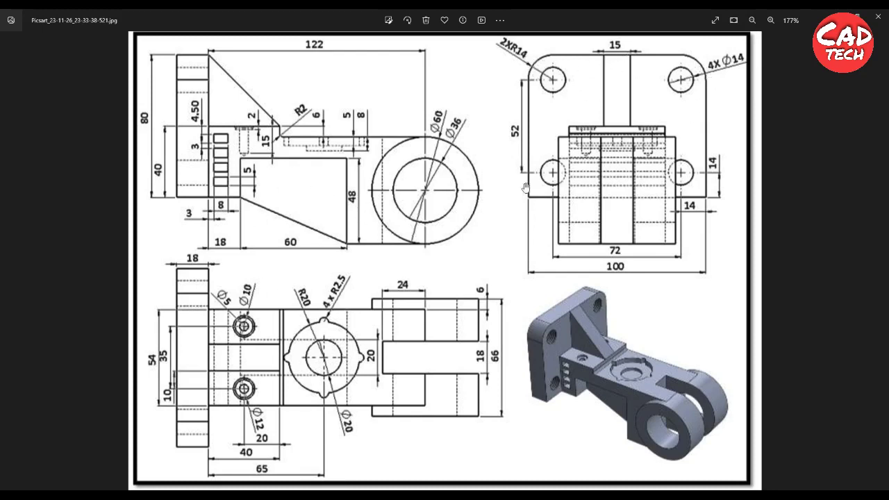
key("alt+Tab")
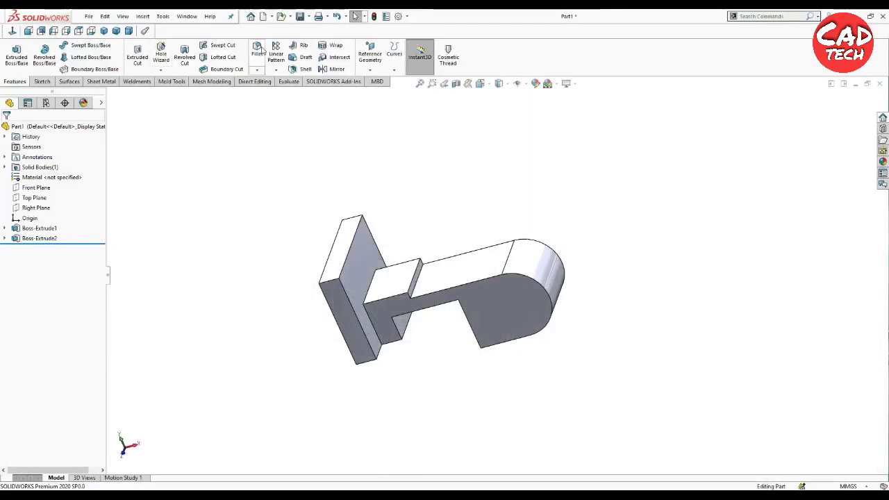
- Fillet the plate's two top corner edges with a 14 mm radius
left_click(257, 50)
left_click(330, 257)
left_click(352, 223)
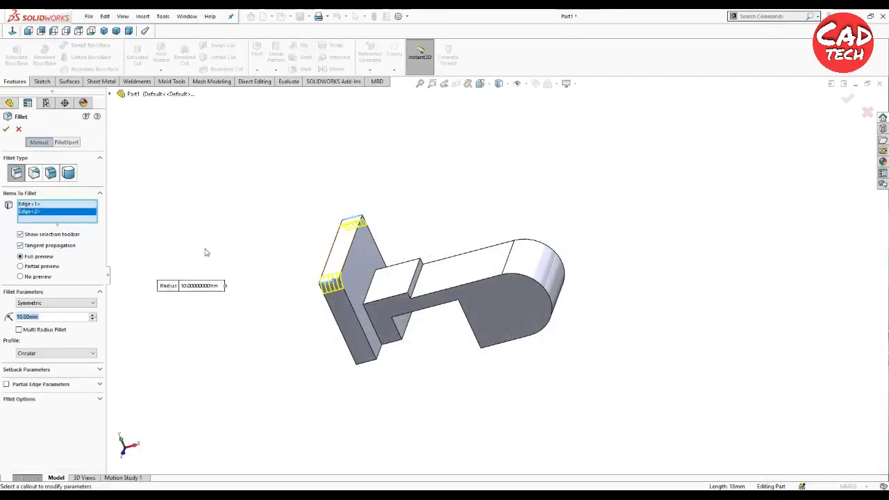
type("14")
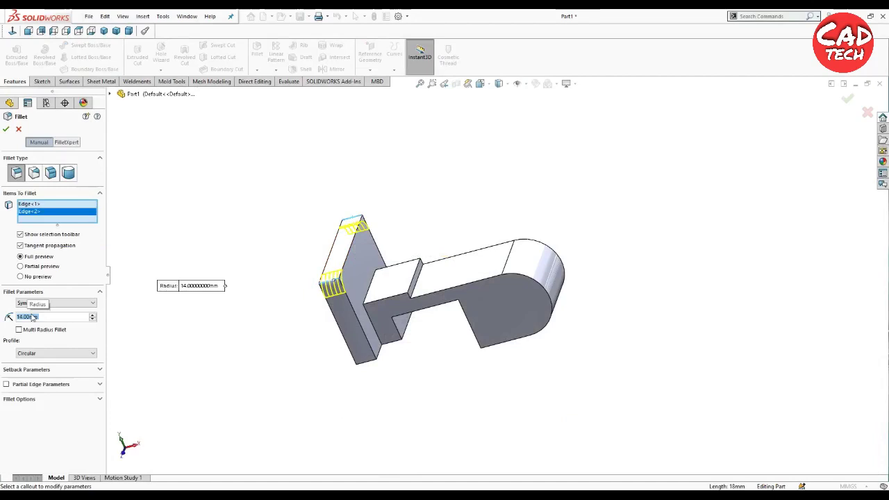
left_click(6, 129)
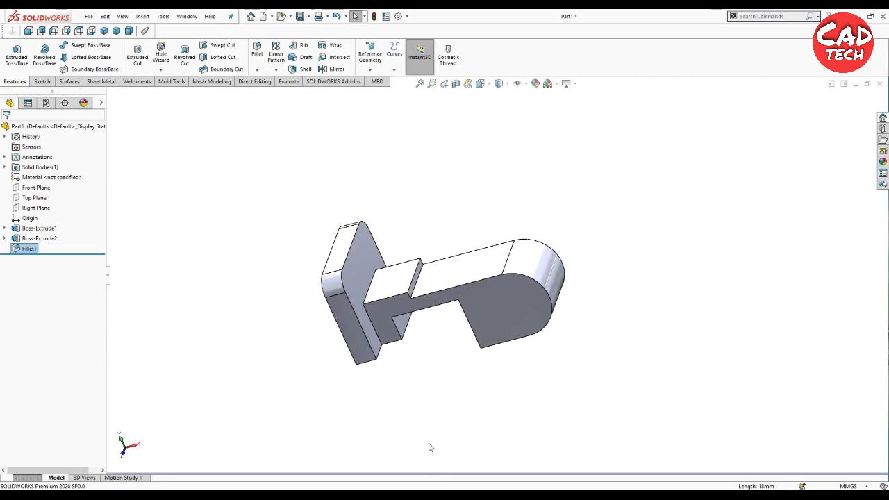
- Round the arm's inner step edge with a 2 mm fillet
left_click(257, 52)
left_click(414, 277)
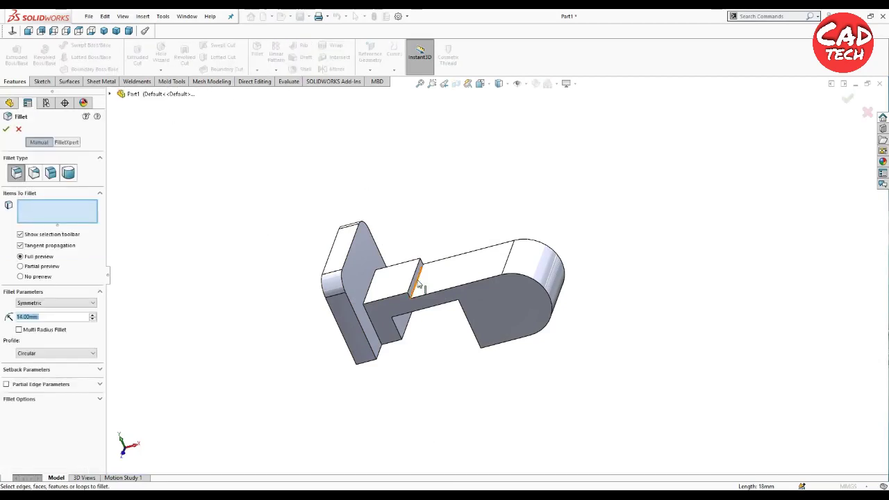
type("2")
key("Return")
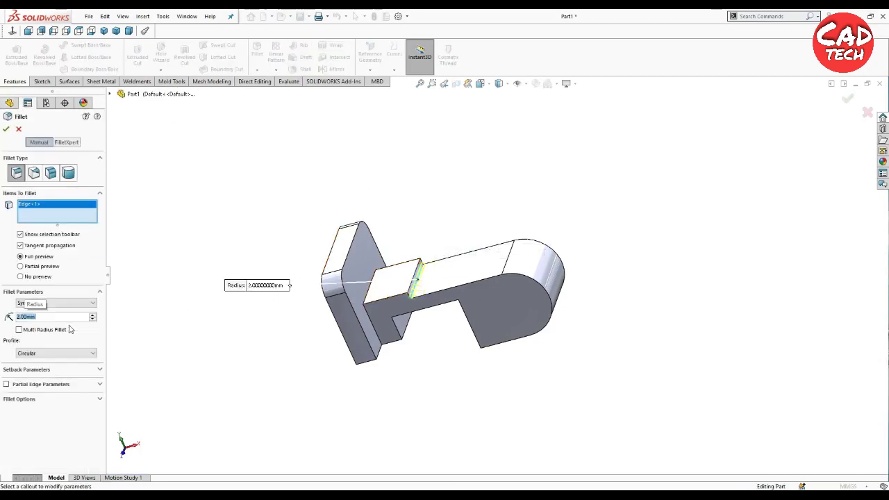
left_click(5, 128)
mouse_move(234, 307)
middle_mouse_down()
mouse_move(434, 225)
mouse_move(404, 245)
mouse_move(422, 312)
middle_mouse_up()
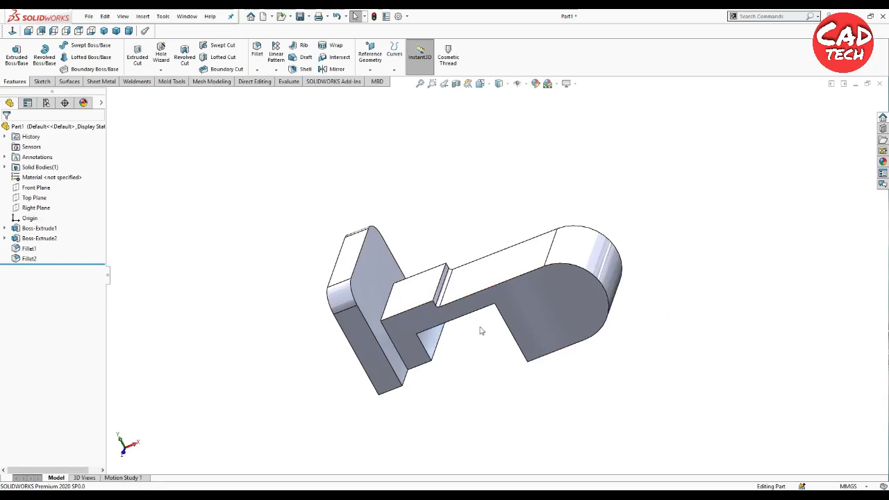
scroll(480, 331, "up", 2)
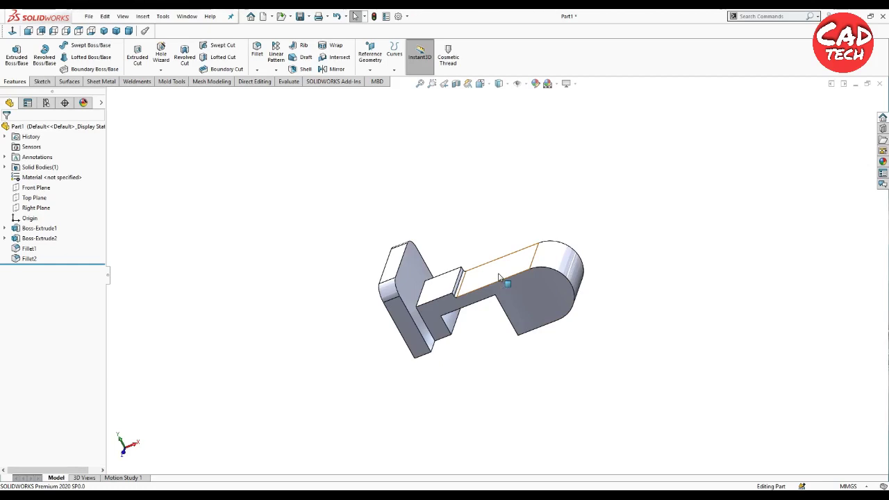
- Start a sketch on the arm's side face and draw a circle at the rounded end
left_click(554, 291)
left_click(592, 262)
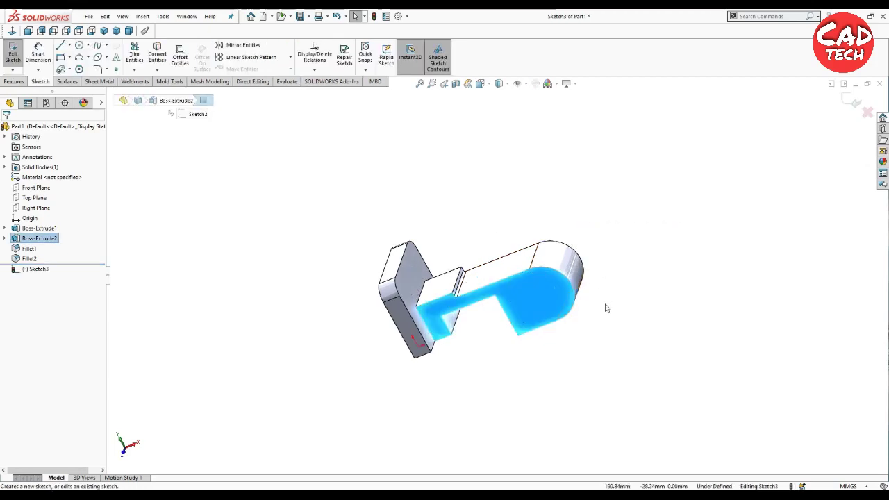
left_click(13, 32)
left_click(79, 45)
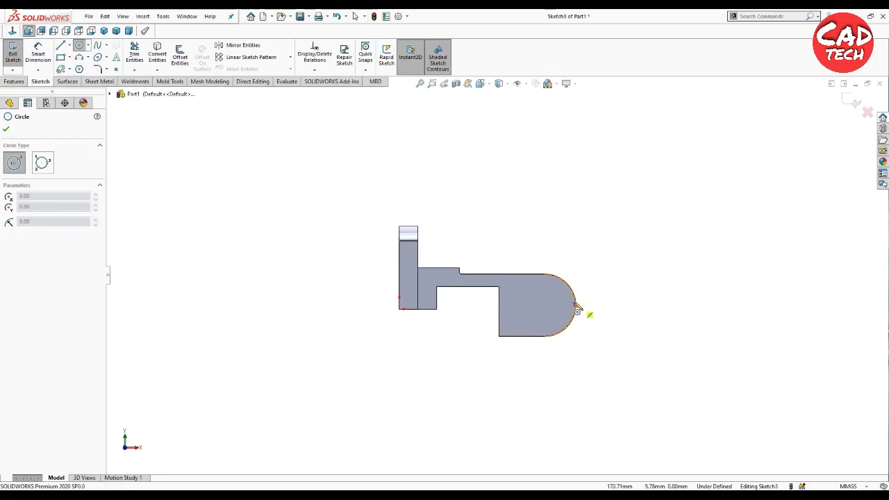
scroll(550, 304, "down", 5)
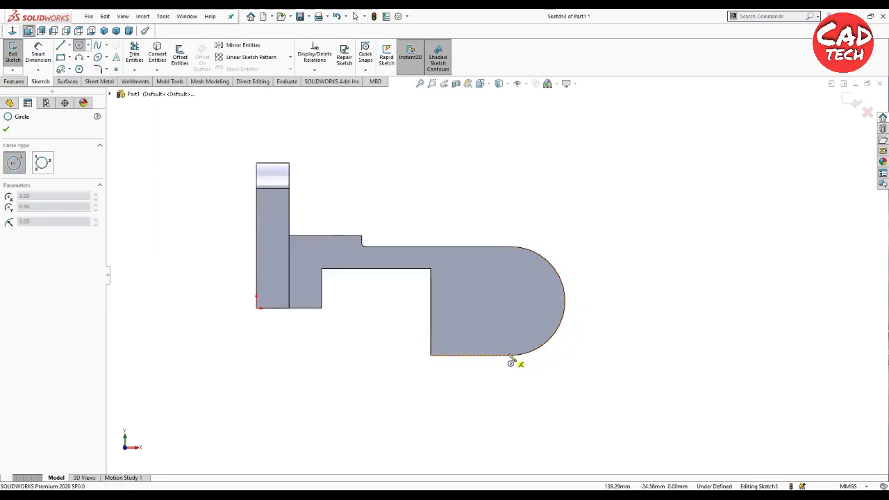
left_click(510, 301)
left_click(532, 322)
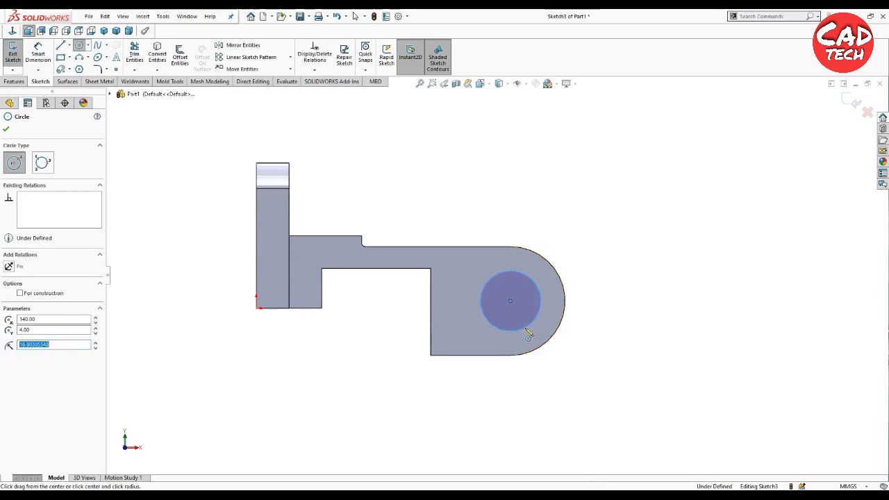
key("Escape")
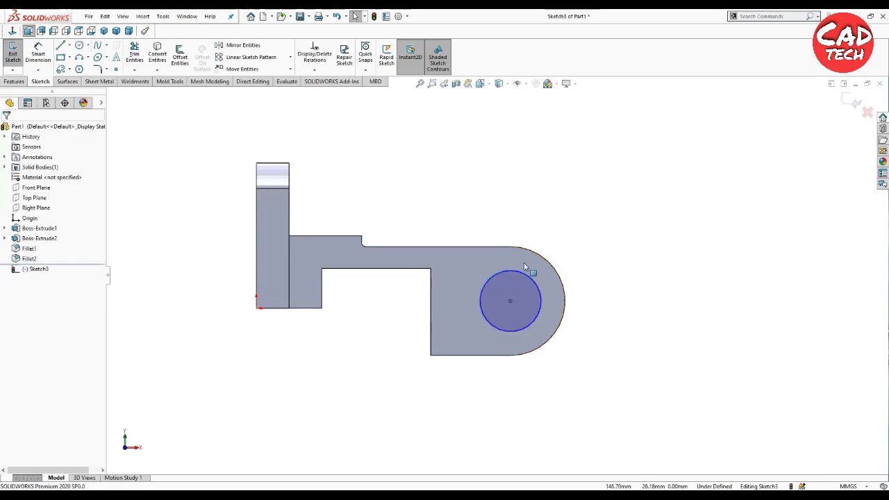
- Make the circle coradial with the arm's rounded-end arc
left_click(532, 280)
left_click(554, 268, "ctrl")
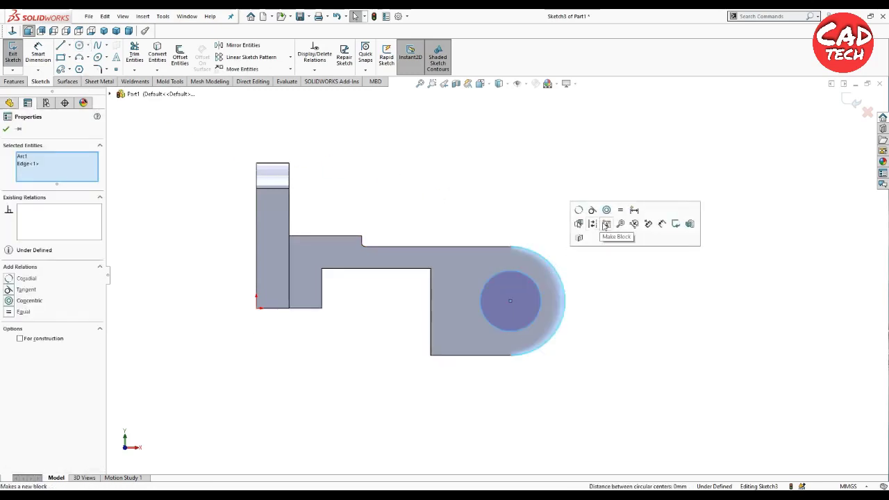
left_click(595, 217)
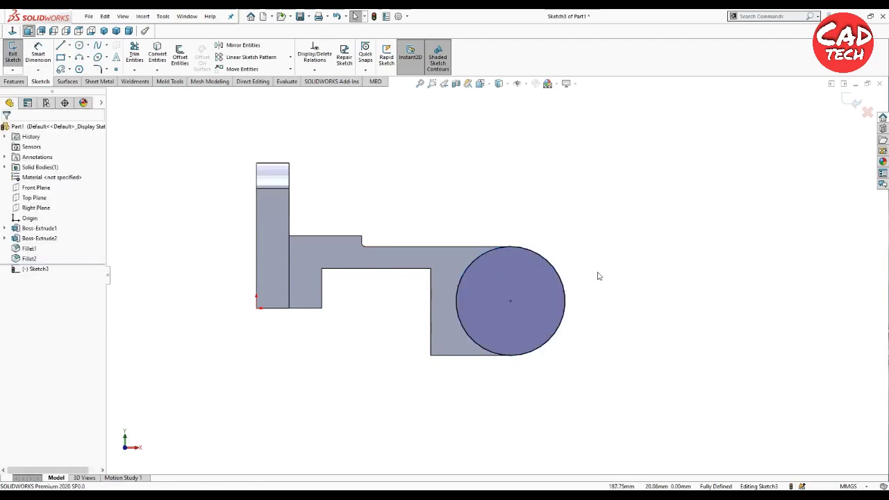
left_click(14, 81)
- Extrude the round-end circle into a 6 mm boss
left_click(16, 55)
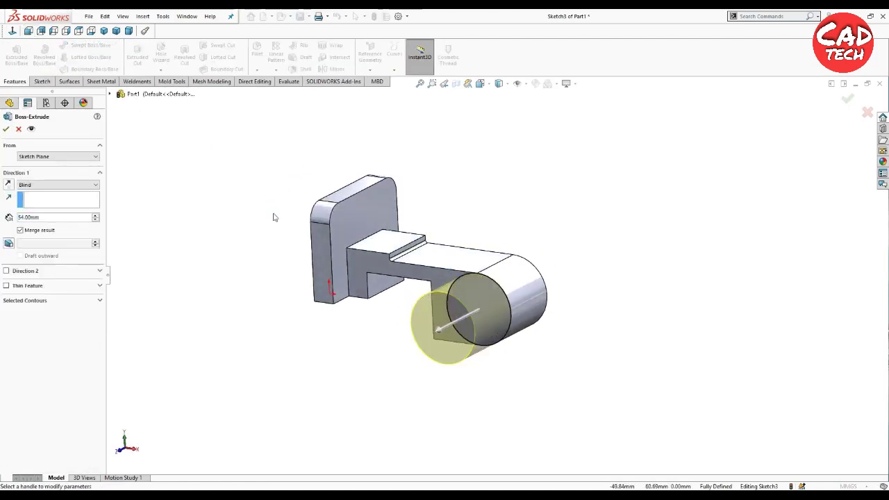
type("6")
key("Return")
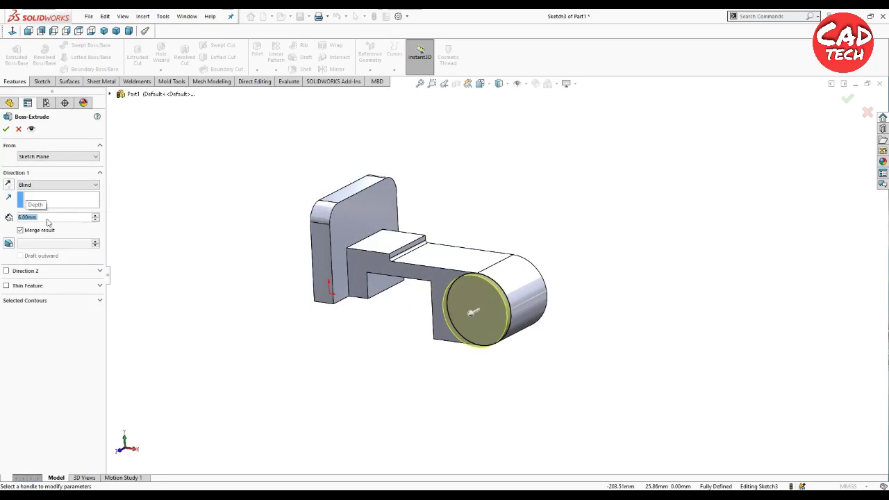
left_click(7, 130)
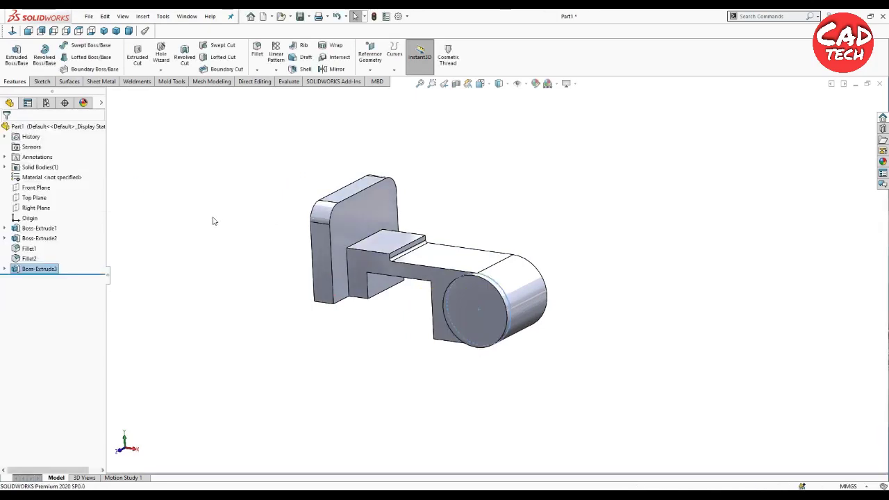
- Mirror Boss-Extrude3 about the Front Plane
left_click(60, 268)
left_click(338, 69)
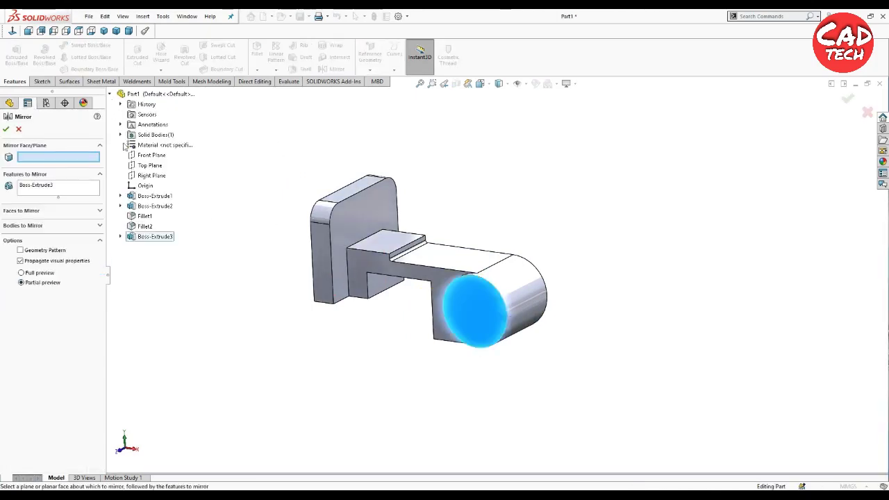
left_click(148, 158)
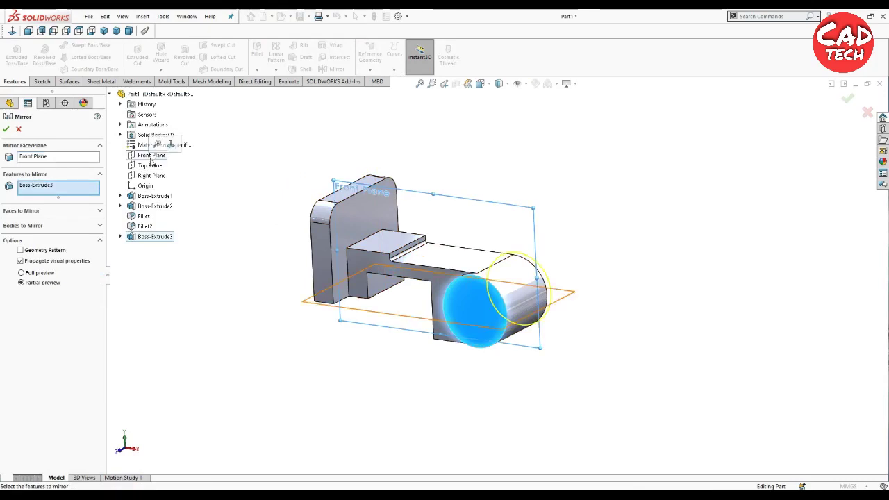
left_click(5, 129)
- Start a new sketch on the arm's face, viewed normal to it
mouse_move(254, 277)
middle_mouse_down()
mouse_move(486, 285)
mouse_move(447, 282)
middle_mouse_up()
left_click(446, 281)
left_click(479, 232)
left_click(78, 30)
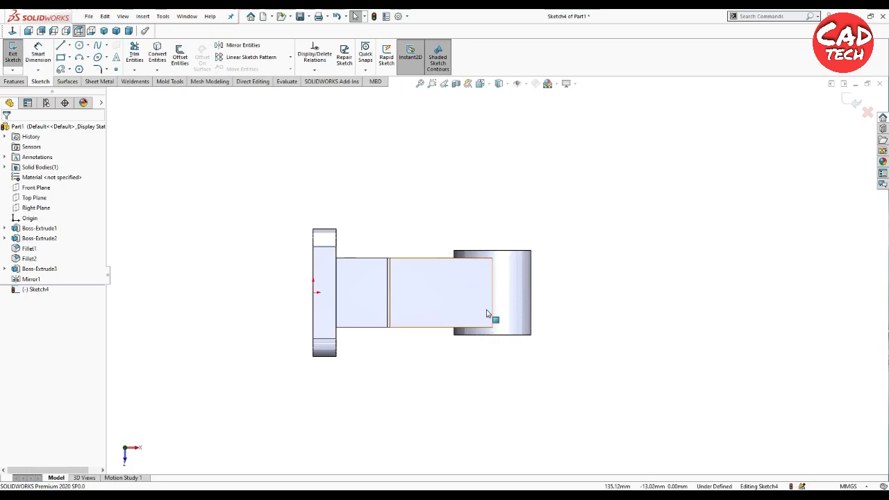
- Draw a corner rectangle at the clevis end and dimension it 24 by 18
left_click(60, 57)
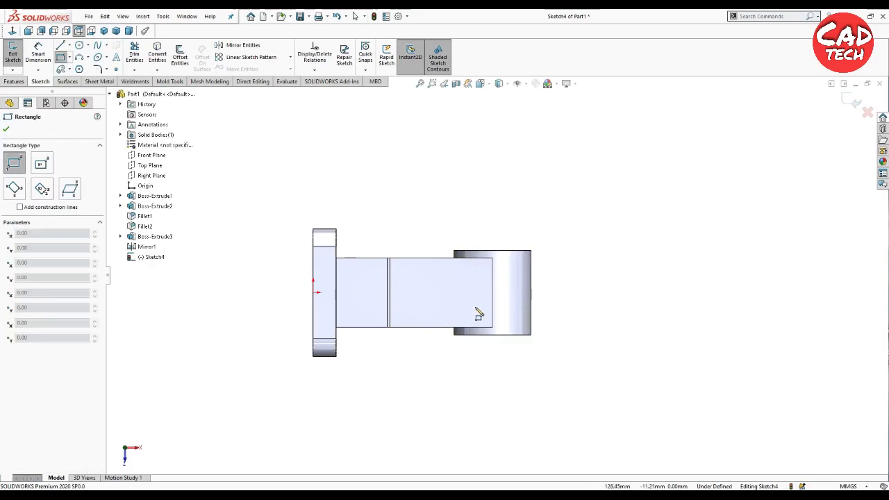
left_click(467, 280)
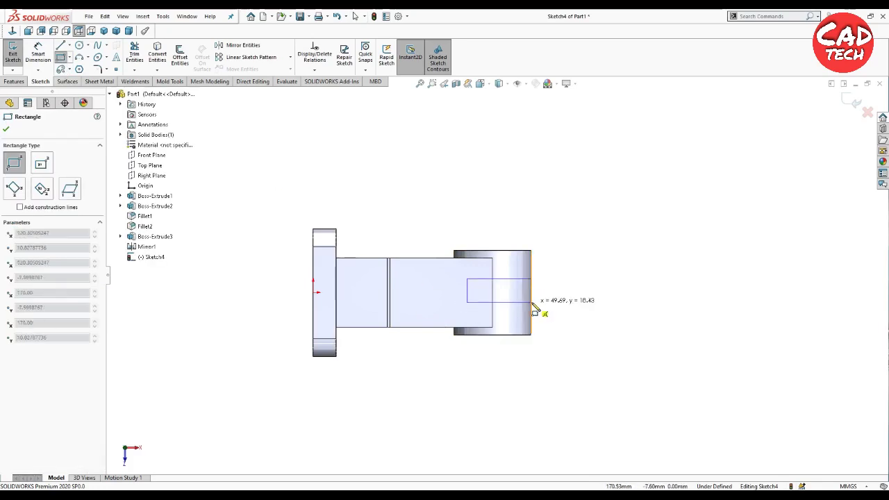
left_click(542, 311)
right_click(543, 311)
left_click(559, 312)
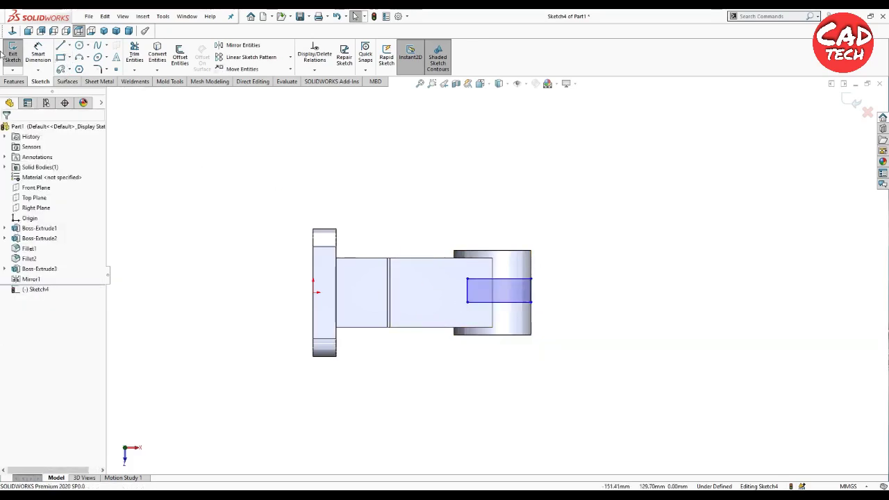
left_click(493, 283)
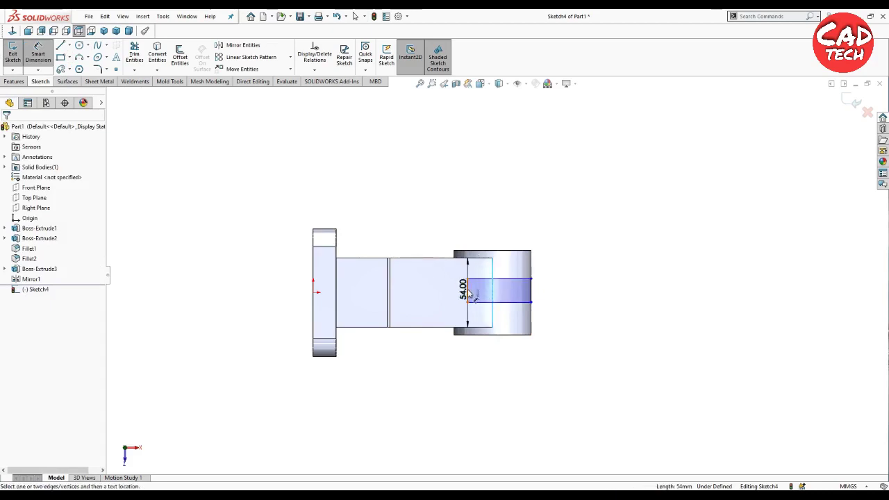
left_click(473, 226)
type("24")
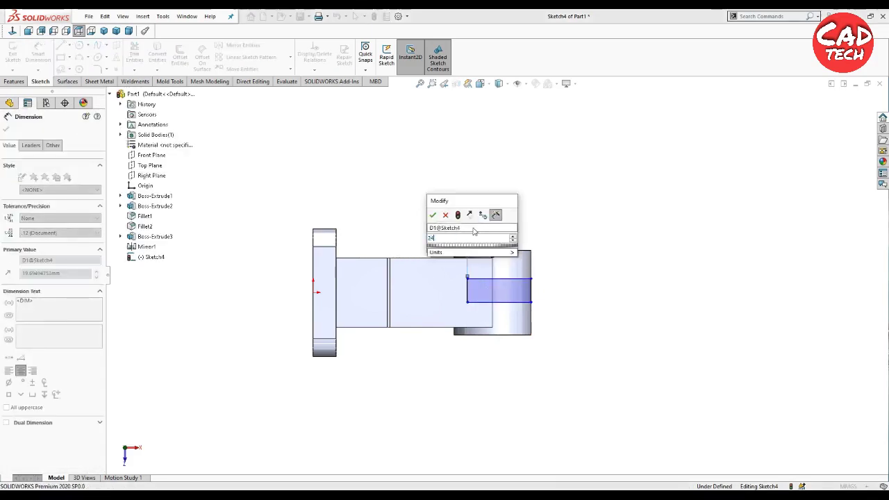
key("Return")
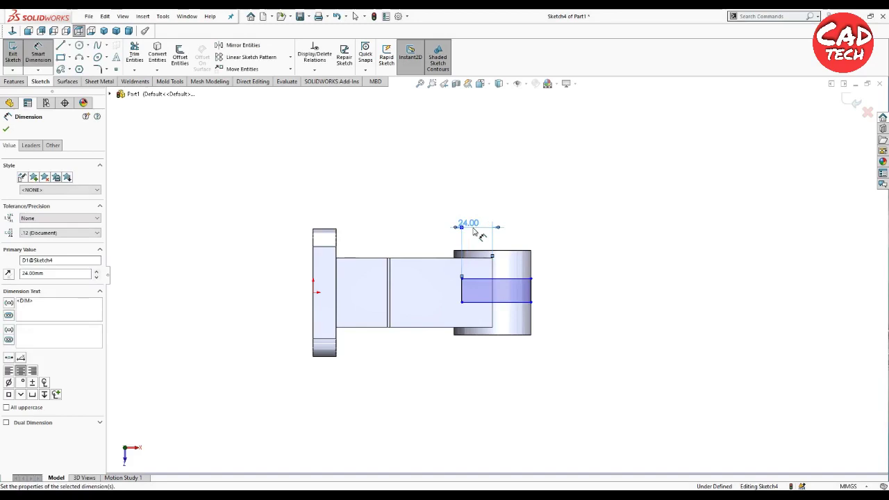
left_click(532, 289)
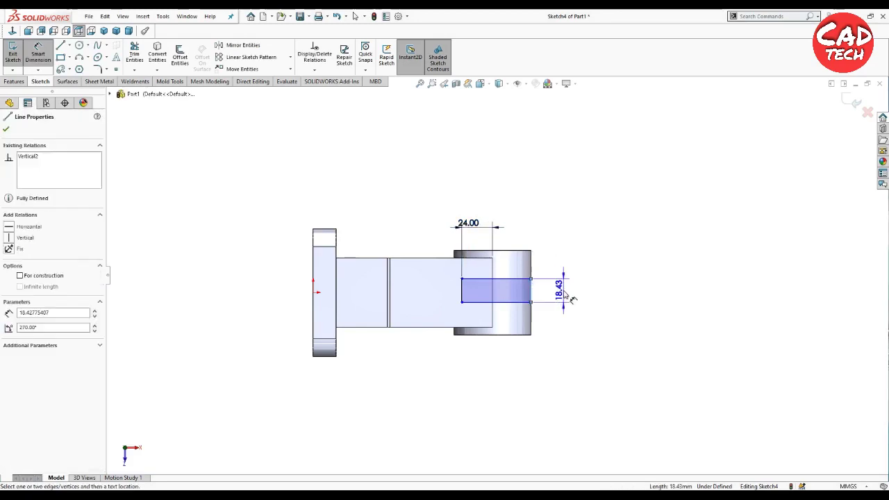
left_click(562, 290)
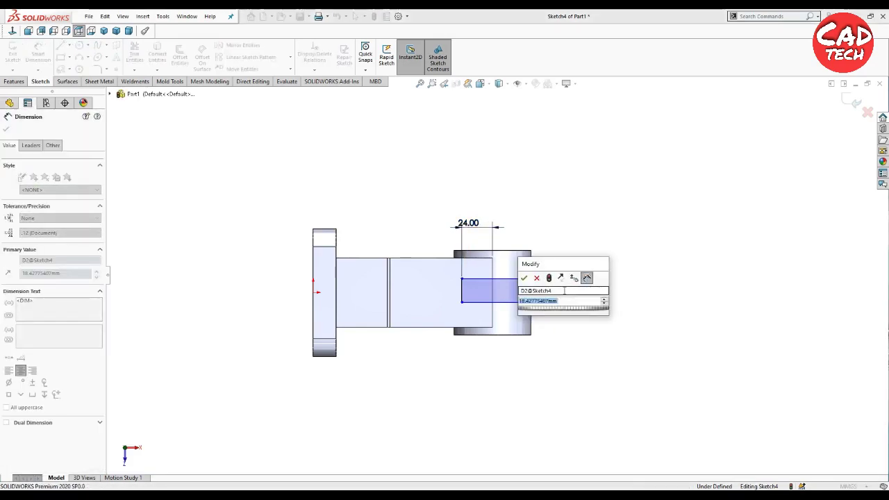
type("18")
key("Return")
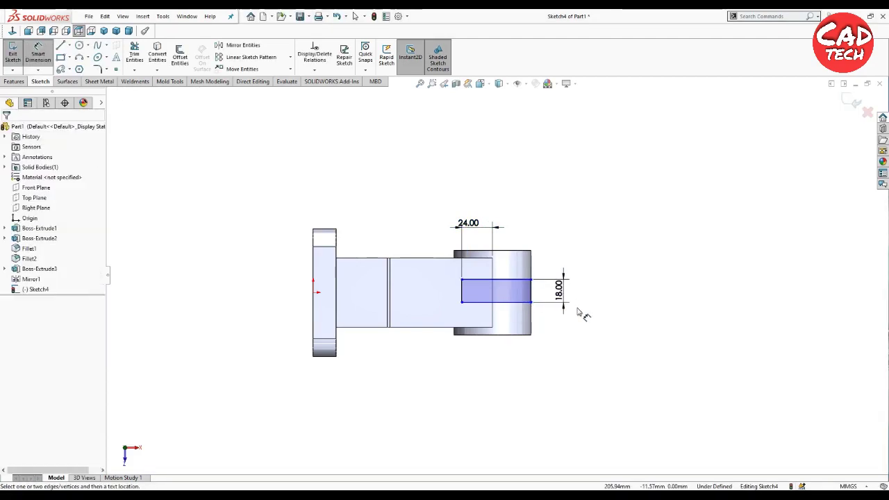
- Add a horizontal centerline from the origin to the rectangle's edge midpoint
left_click(69, 45)
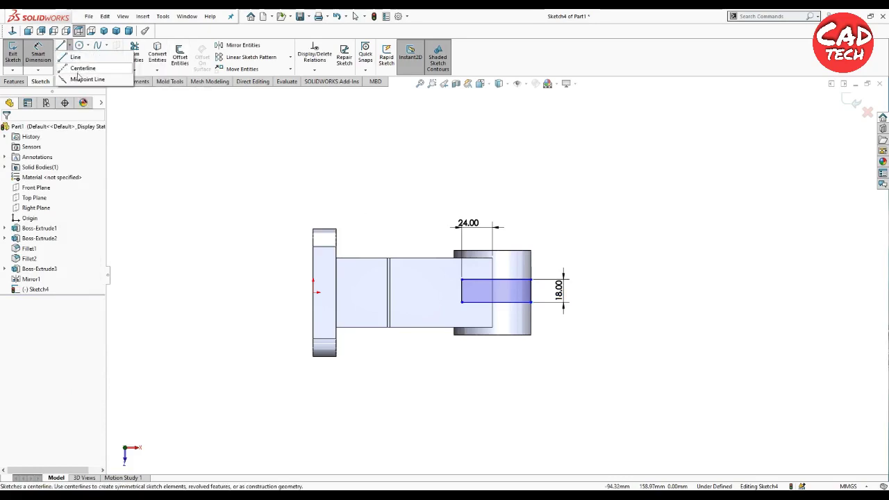
left_click(80, 70)
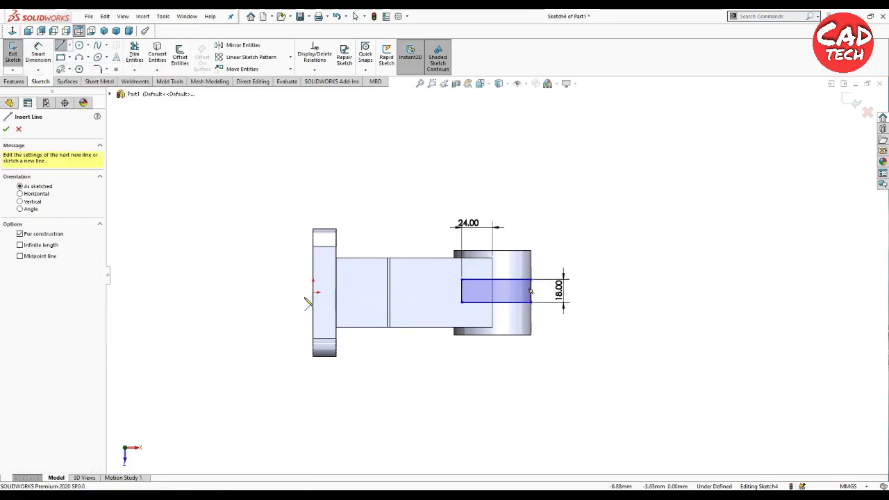
left_click(314, 292)
left_click(461, 292)
right_click(461, 292)
left_click(483, 297)
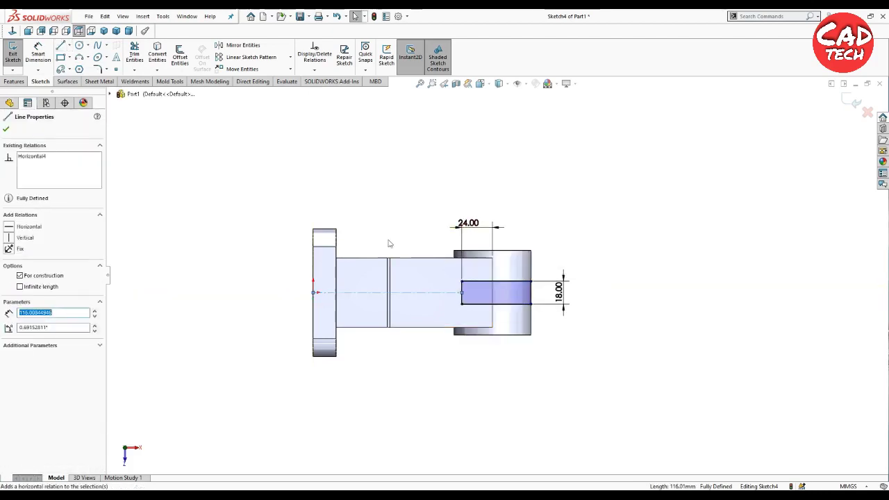
key("Escape")
scroll(397, 243, "up", 2)
scroll(351, 254, "down", 3)
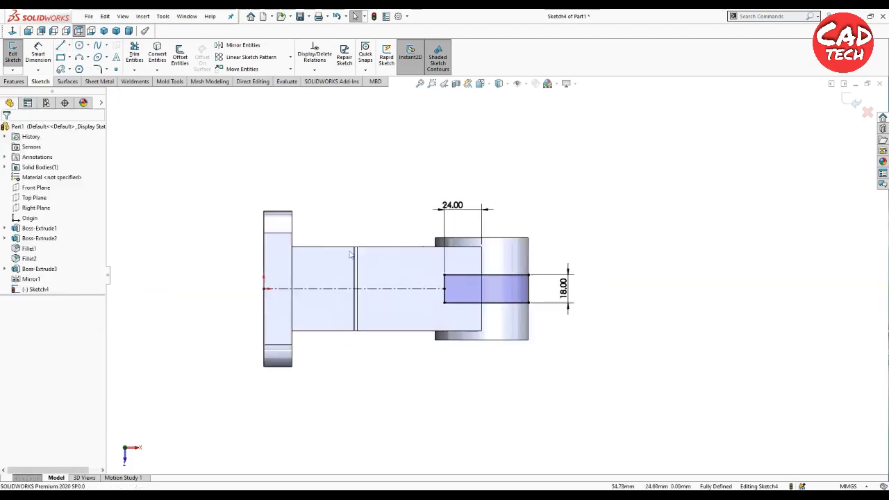
left_click(14, 81)
left_click(136, 55)
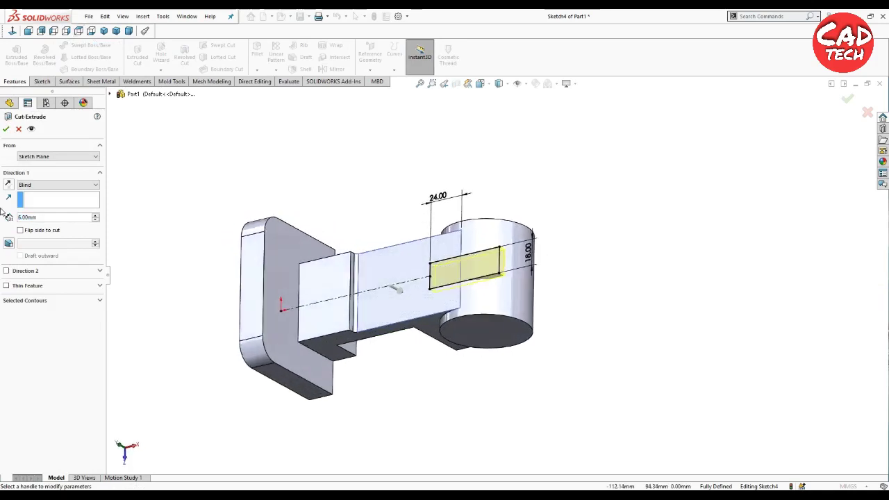
- Cut the 24 by 18 slot Through All - Both and inspect the result
left_click(44, 186)
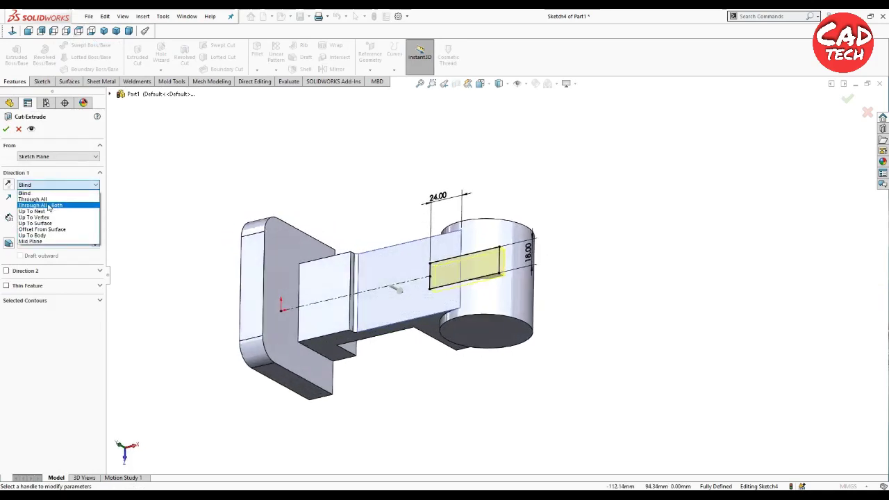
left_click(52, 209)
left_click(6, 129)
mouse_move(271, 232)
middle_mouse_down()
mouse_move(385, 230)
mouse_move(382, 216)
mouse_move(437, 188)
mouse_move(377, 204)
mouse_move(416, 208)
mouse_move(428, 481)
middle_mouse_up()
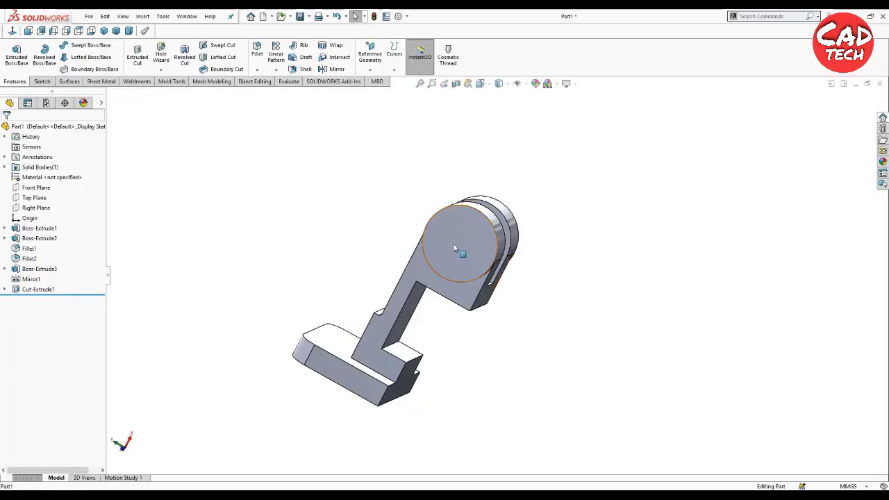
- Sketch a Ø36 circle centred on the clevis round end face
left_click(452, 243)
left_click(511, 205)
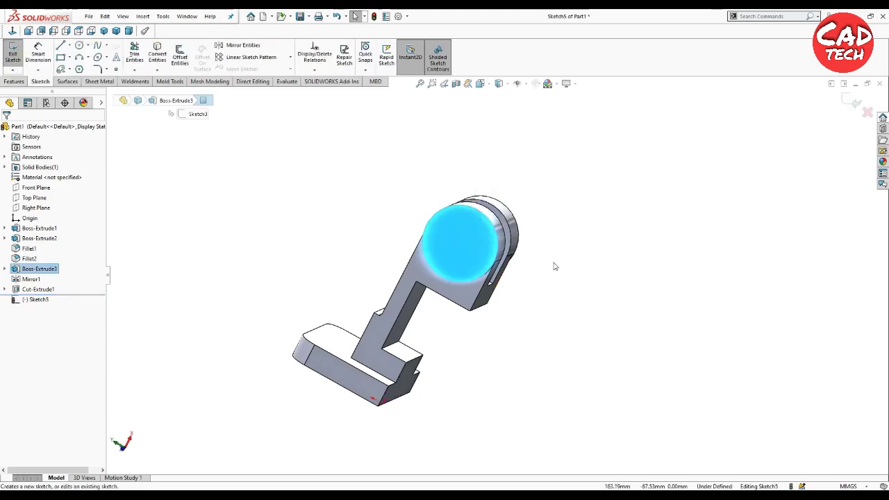
left_click(28, 31)
left_click(79, 46)
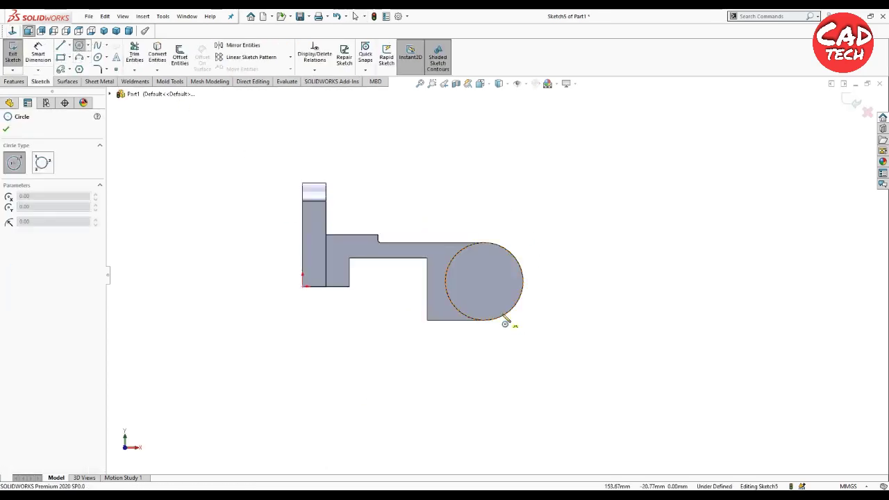
left_click(484, 282)
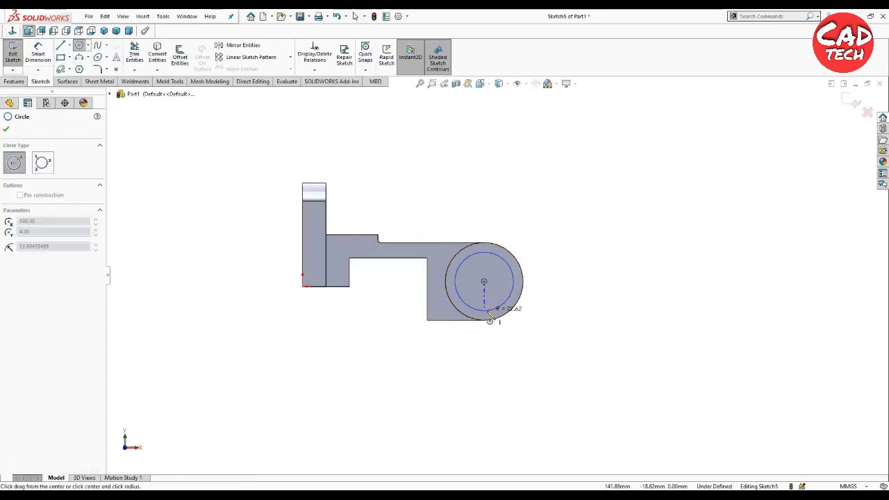
left_click(491, 309)
left_click(38, 54)
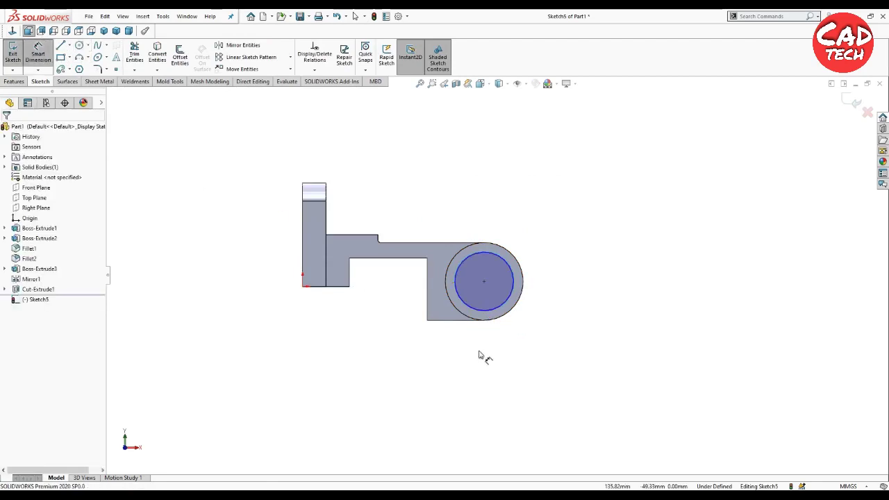
left_click(484, 315)
left_click(546, 354)
key("Return")
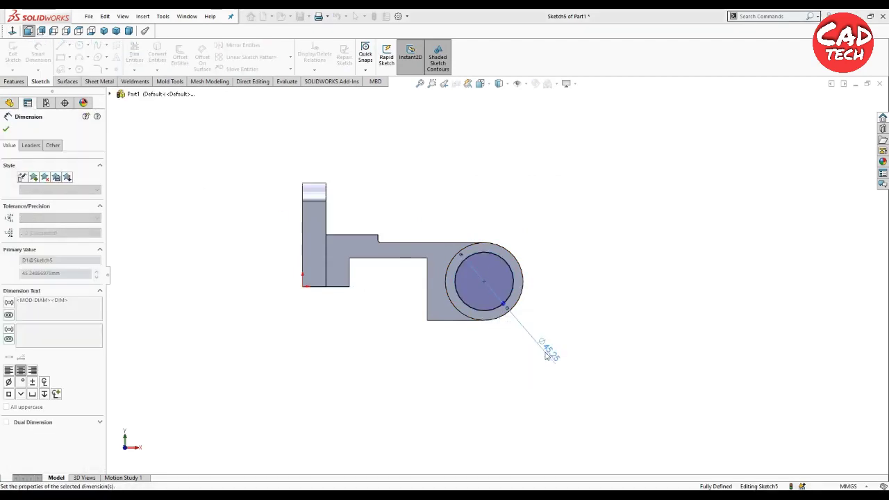
left_click(6, 129)
- Cut the Ø36 circle Through All to form the pin bore, then view isometric
left_click(15, 82)
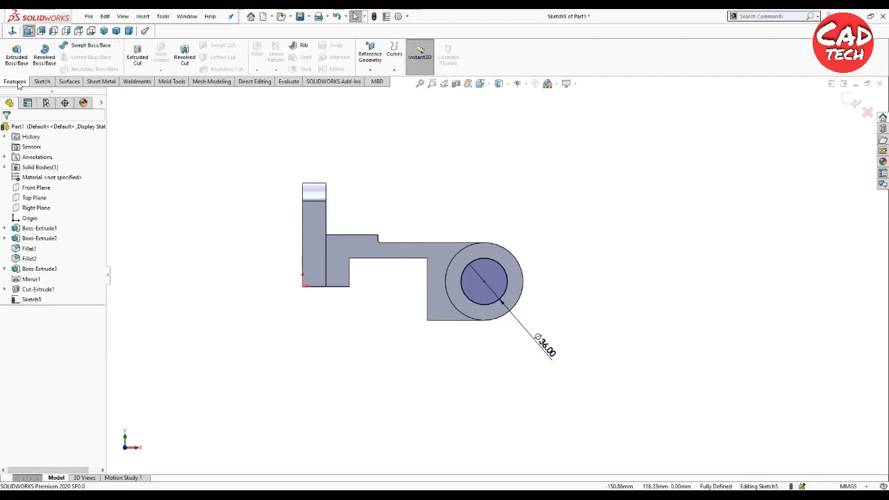
left_click(138, 57)
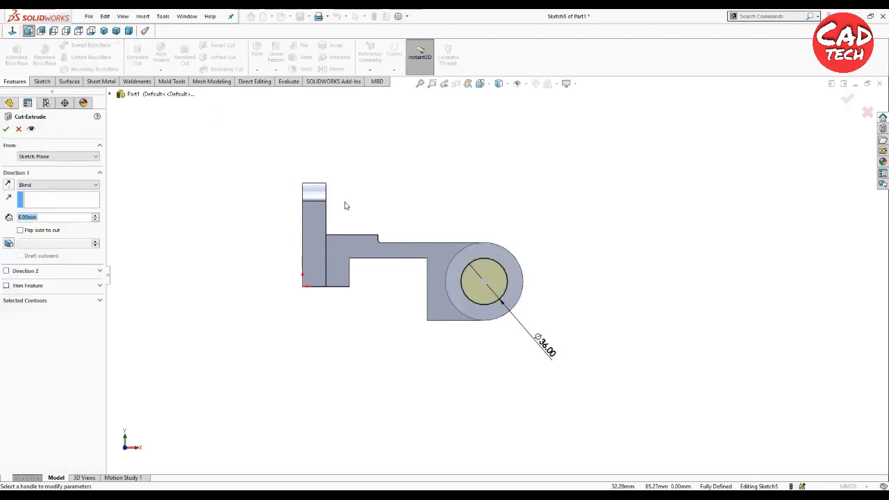
left_click(31, 186)
left_click(41, 207)
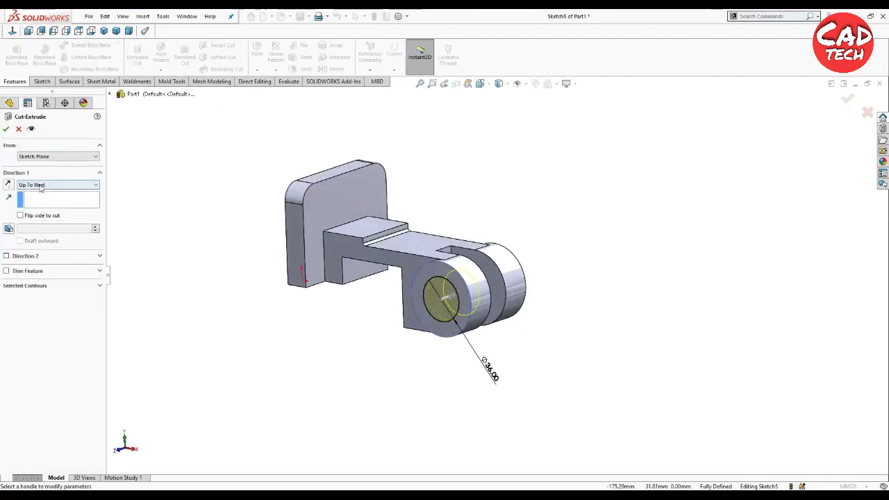
left_click(40, 187)
left_click(35, 194)
left_click(6, 129)
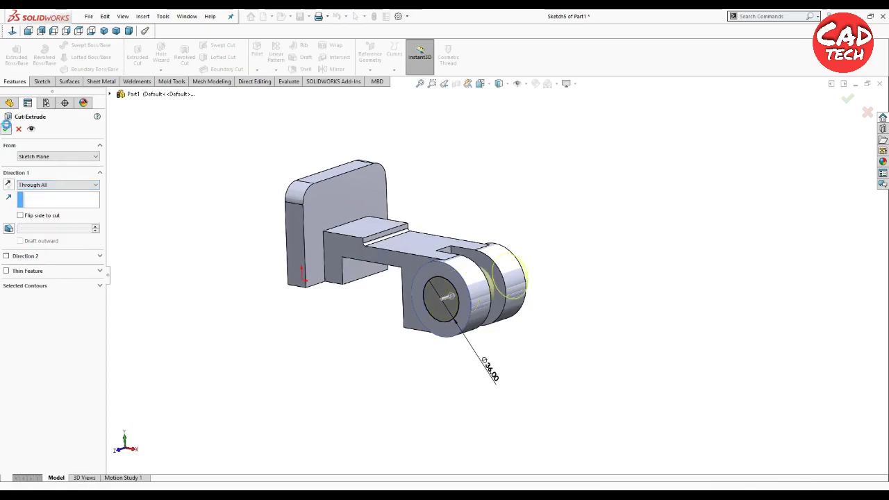
mouse_move(215, 268)
middle_mouse_down()
mouse_move(491, 337)
mouse_move(457, 271)
mouse_move(500, 297)
middle_mouse_up()
left_click(104, 30)
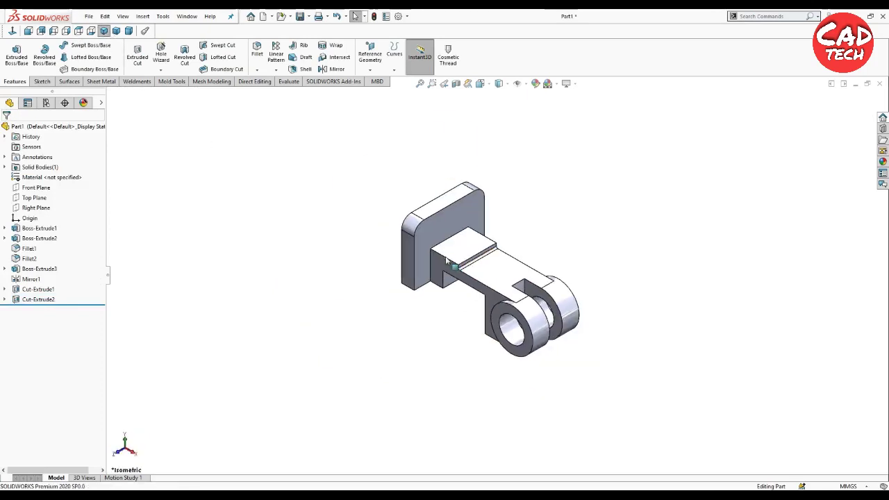
mouse_move(459, 264)
middle_mouse_down()
mouse_move(463, 194)
mouse_move(457, 202)
middle_mouse_up()
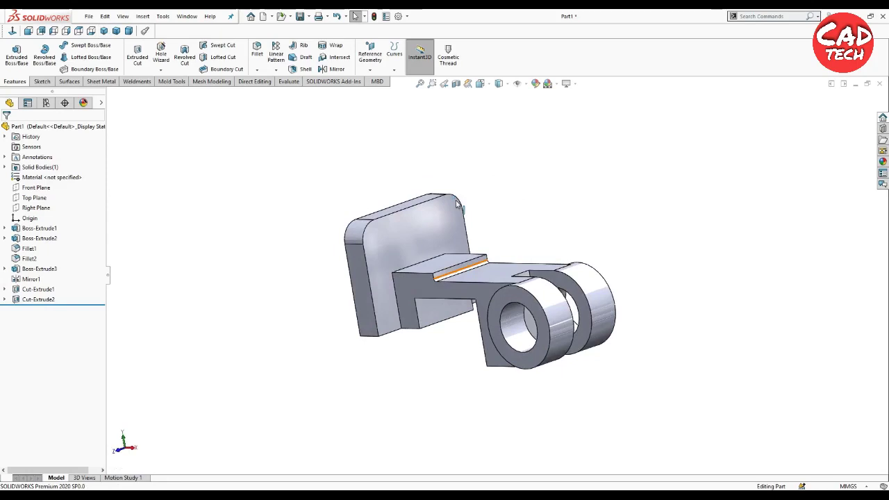
mouse_move(434, 248)
middle_mouse_down()
mouse_move(409, 178)
mouse_move(442, 243)
middle_mouse_up()
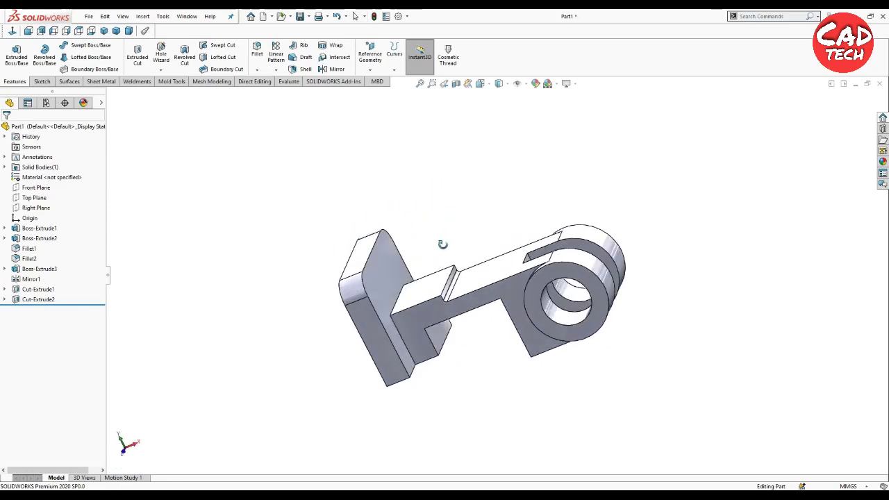
left_click(35, 188)
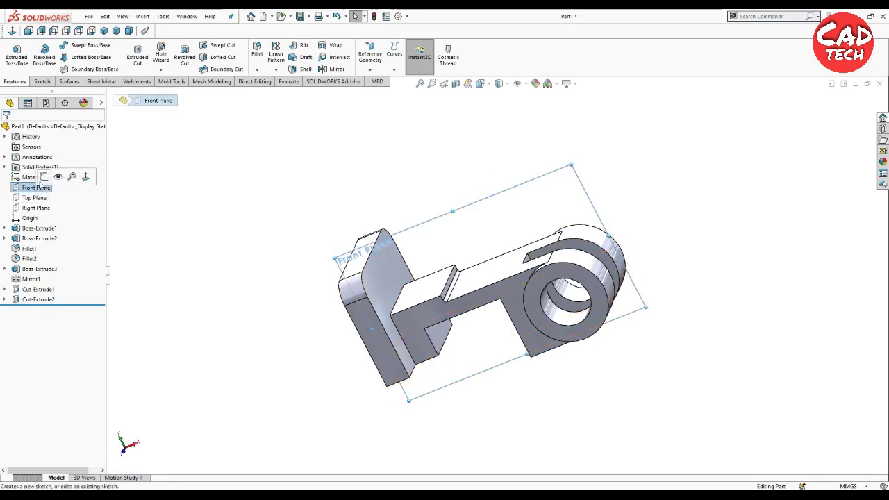
- Draw a diagonal line on the Front Plane from the arm's step corner to the plate top
left_click(43, 179)
left_click(60, 45)
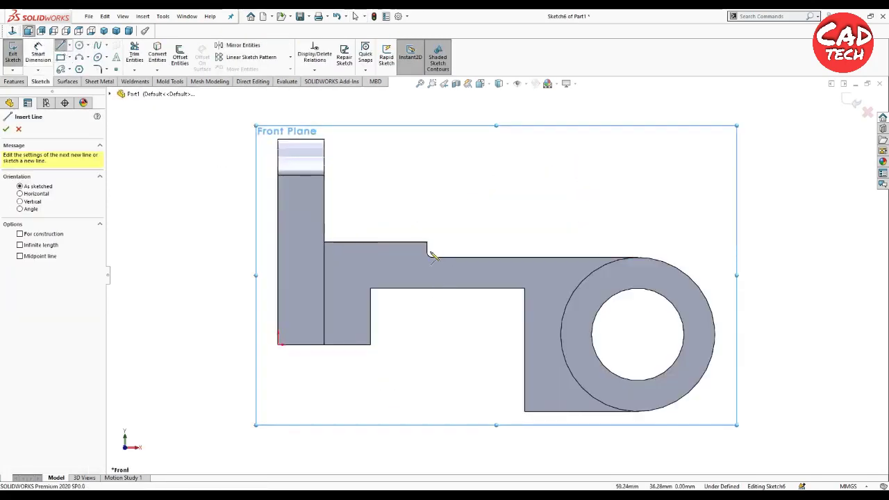
left_click(427, 242)
left_click(335, 149)
right_click(375, 136)
left_click(399, 145)
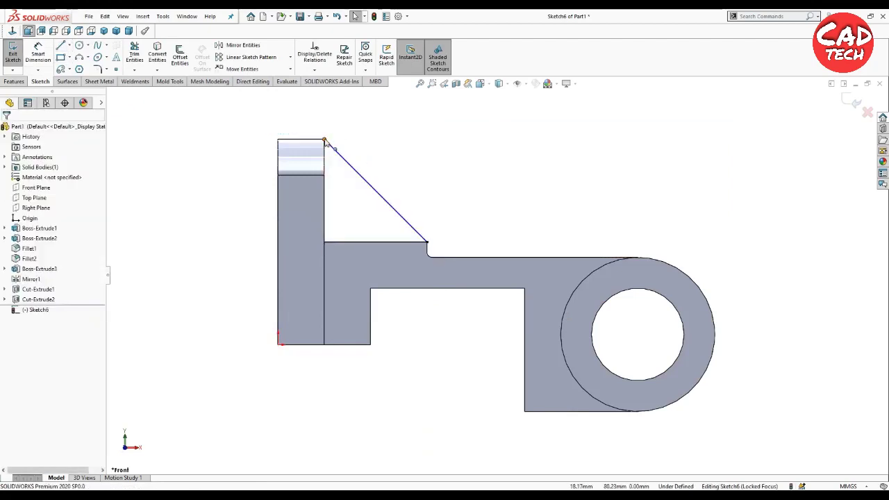
- Fix the line's top endpoint coincident with the plate's top corner
left_click(327, 144)
key("Escape")
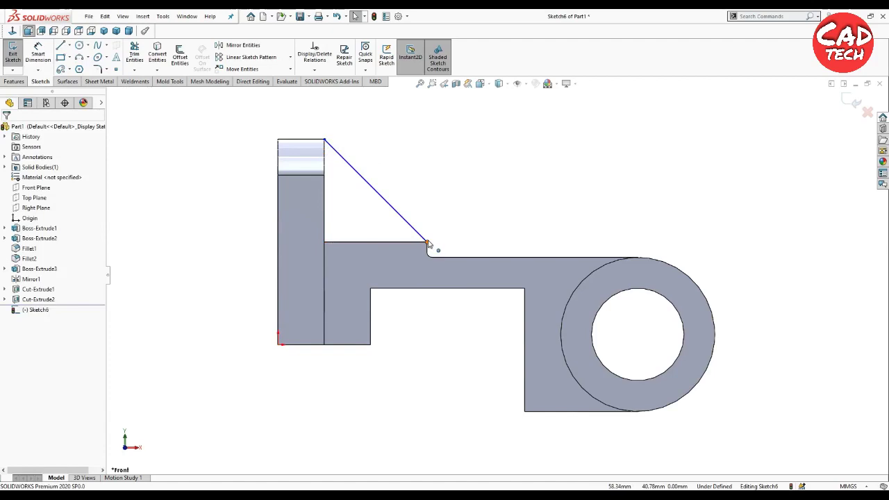
left_click(427, 243)
left_click(360, 176)
left_click_drag(360, 176, 368, 177)
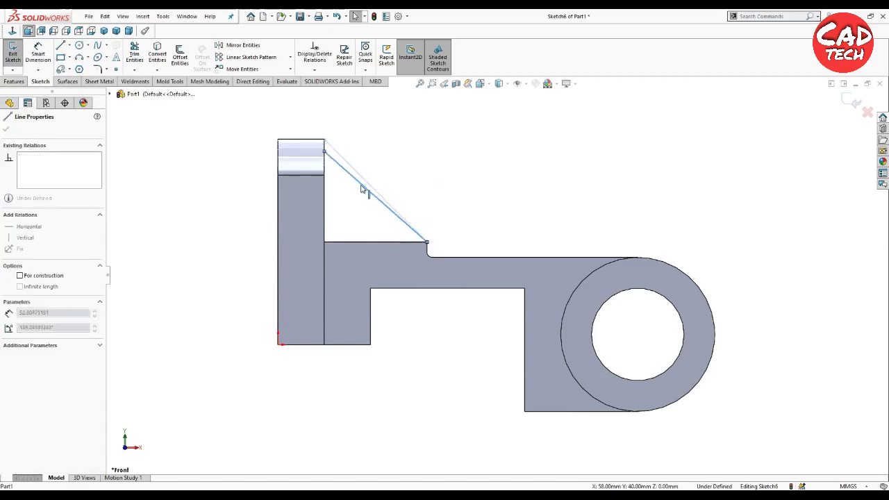
left_click(345, 168)
left_click(317, 140)
left_click(324, 128, "ctrl")
left_click(365, 101)
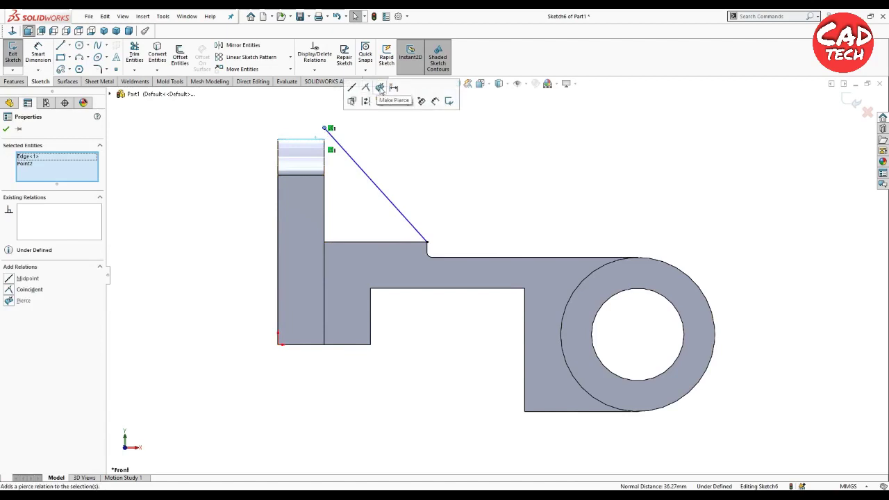
left_click(502, 252)
left_click(324, 128)
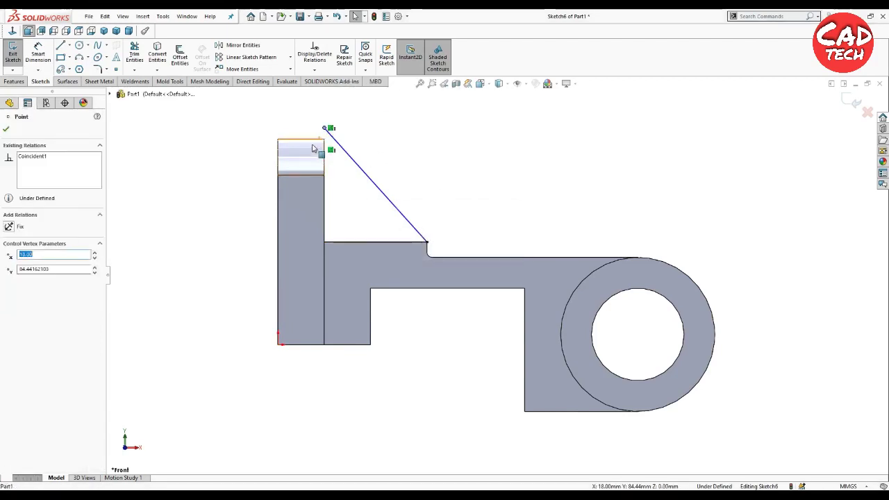
left_click(324, 141, "ctrl")
left_click(370, 109)
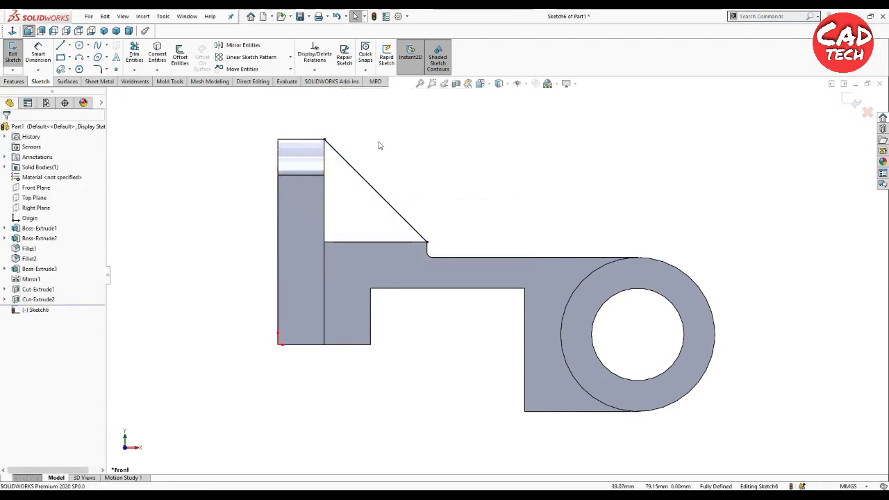
left_click(14, 81)
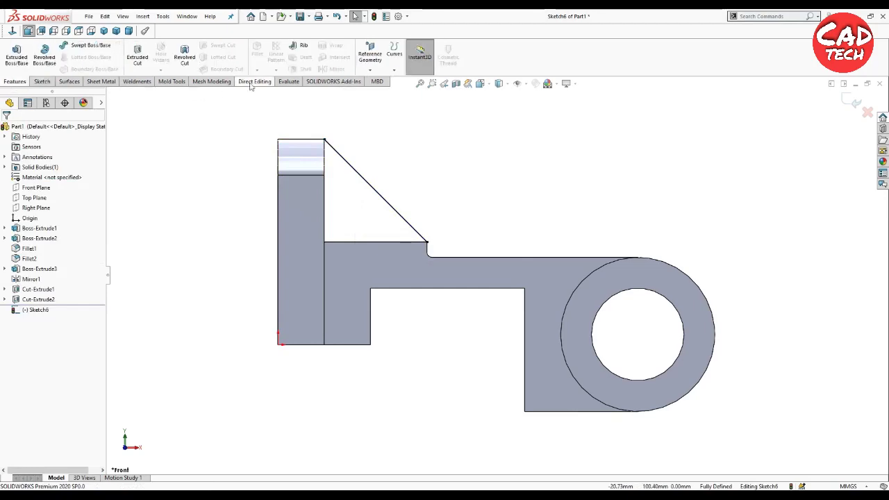
- Create a 15 mm thick rib from the diagonal line, parallel to the sketch
left_click(299, 45)
mouse_move(390, 159)
middle_mouse_down()
mouse_move(301, 198)
mouse_move(371, 199)
mouse_move(355, 135)
mouse_move(364, 223)
mouse_move(465, 224)
mouse_move(526, 353)
mouse_move(361, 333)
middle_mouse_up()
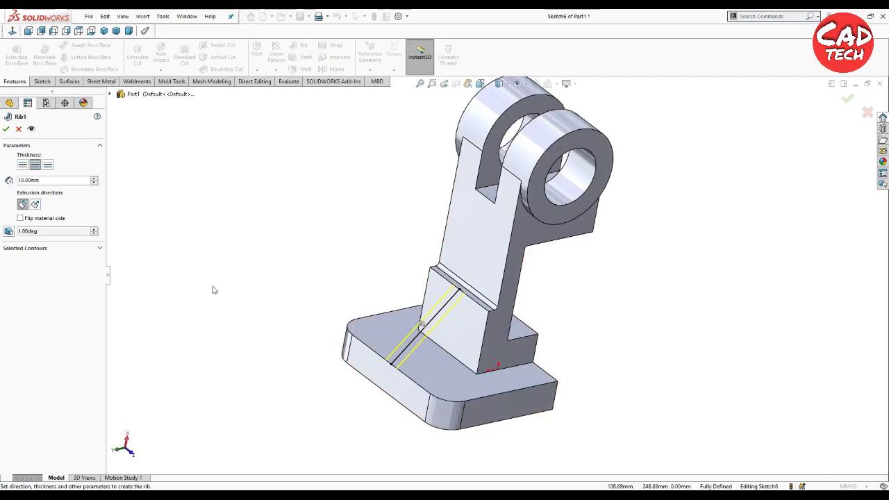
left_click(35, 204)
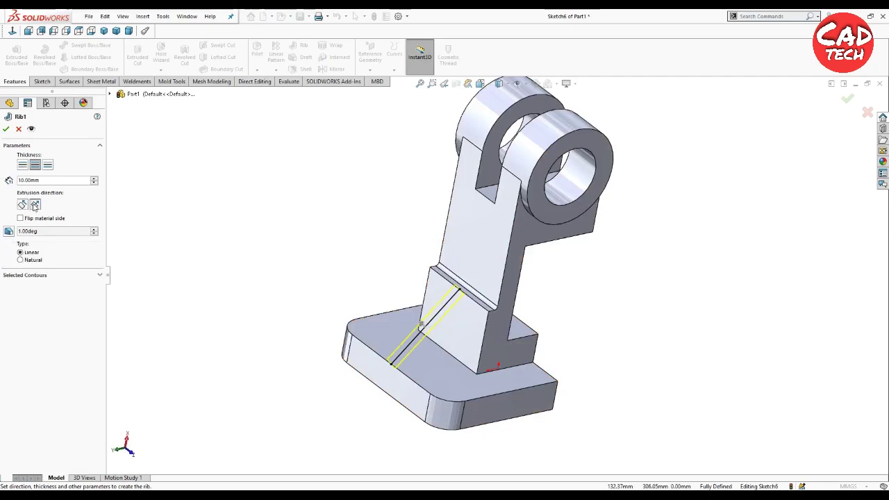
left_click(23, 205)
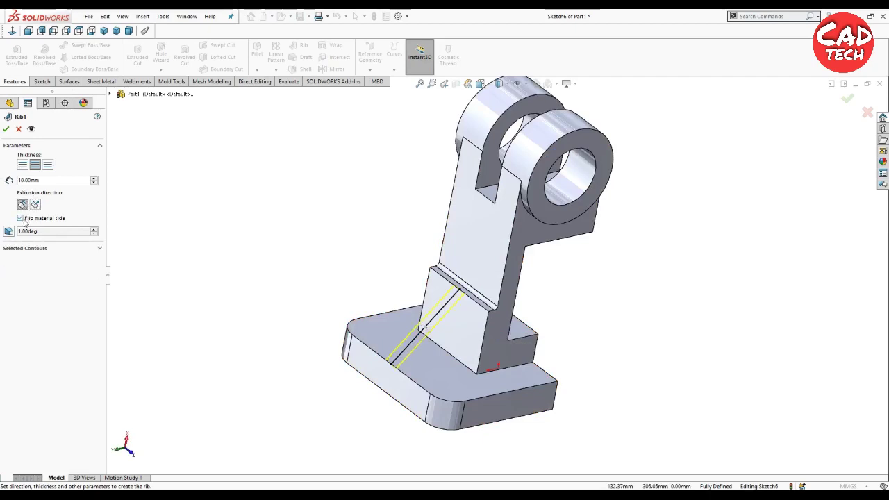
type("15")
key("Return")
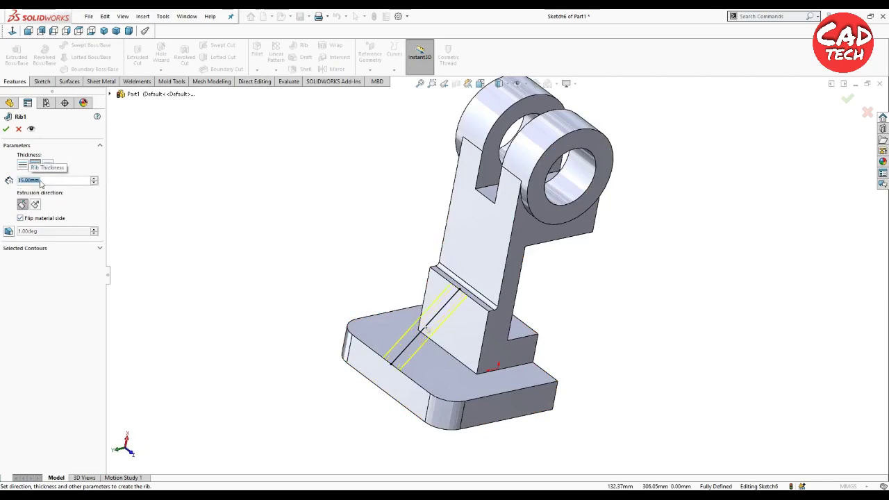
left_click(6, 129)
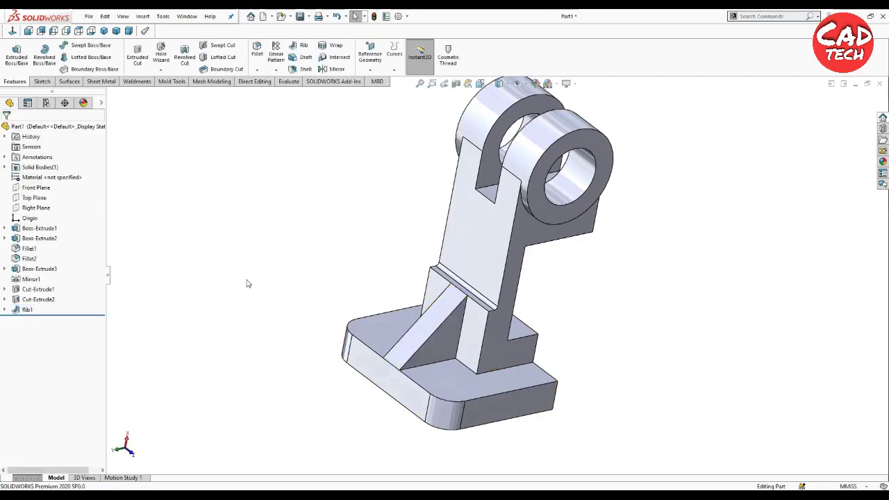
- Orbit to inspect the rib and select the arm's face for the next sketch
scroll(478, 336, "down", 3)
middle_click_drag(478, 337, 396, 336)
scroll(420, 353, "up", 5)
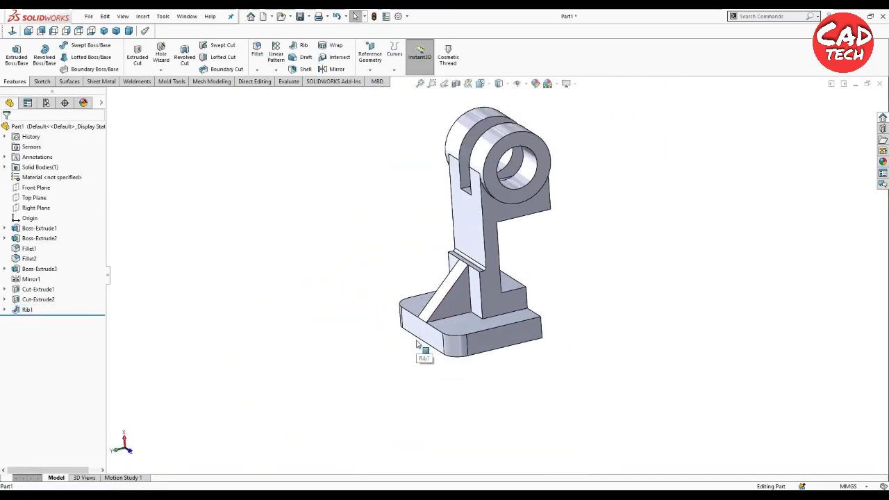
scroll(506, 285, "down", 1)
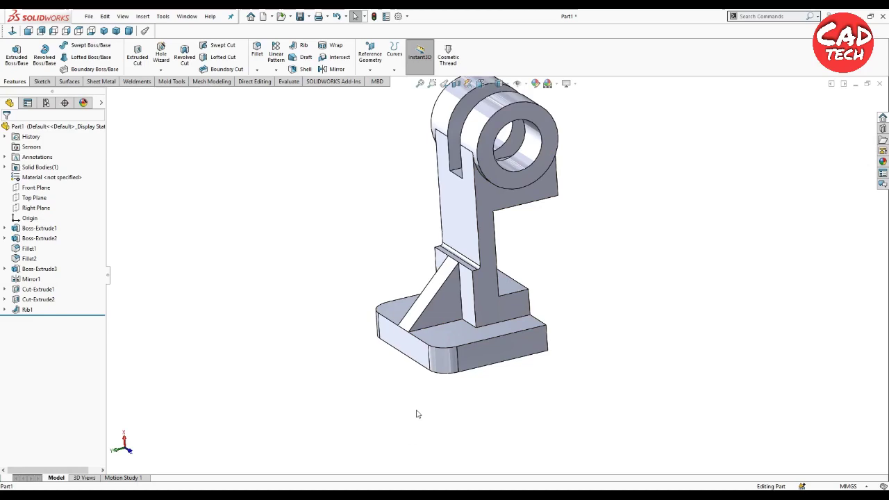
middle_click_drag(417, 414, 361, 382)
left_click(436, 306)
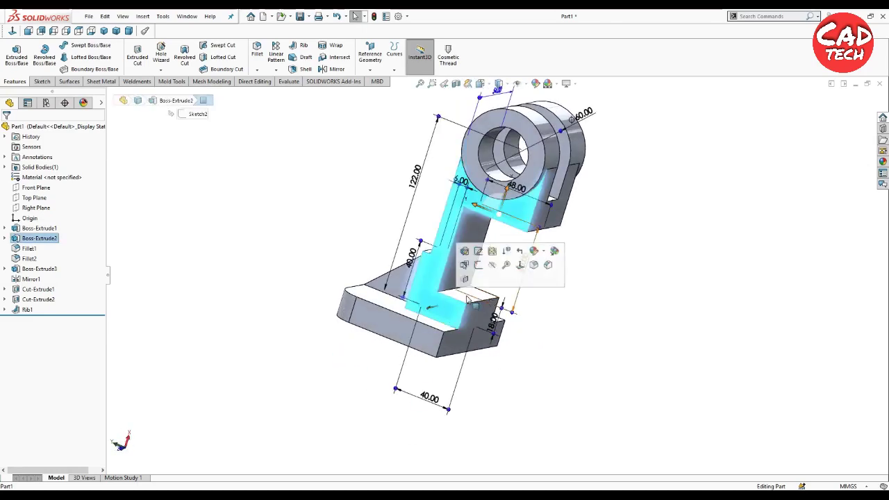
- Start a sketch on the arm face and draw a small rectangle
left_click(477, 265)
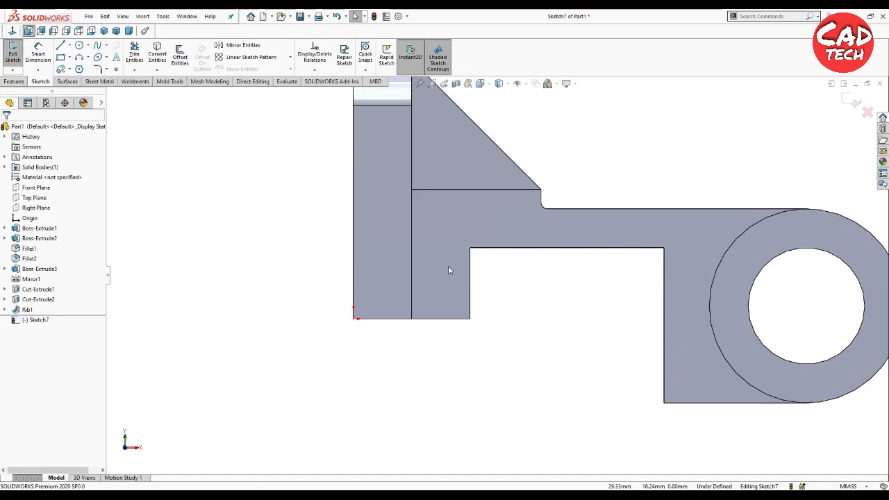
scroll(448, 266, "down", 1)
key("r")
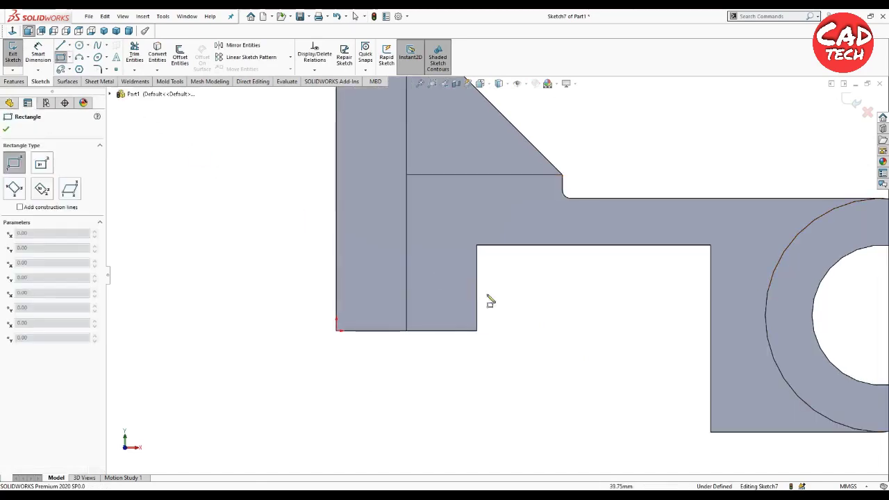
left_click(422, 285)
left_click(449, 312)
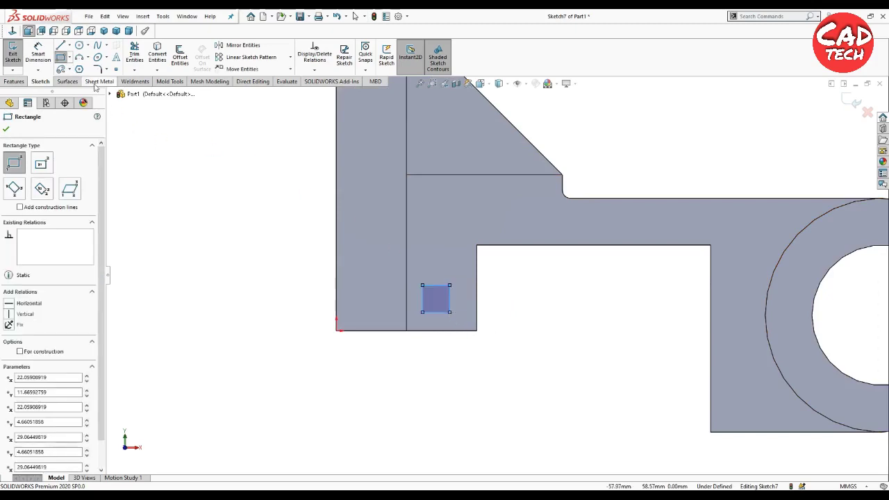
- Dimension the rectangle's width as 8 mm
left_click(38, 53)
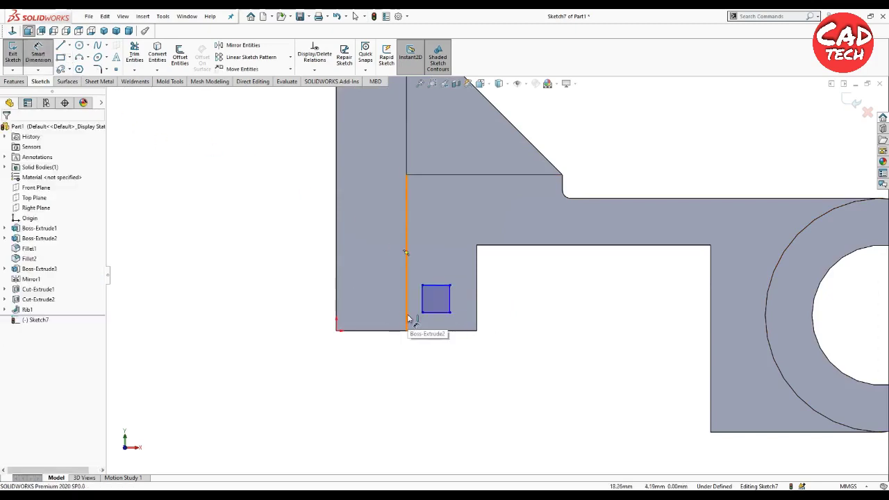
left_click(431, 314)
left_click(450, 375)
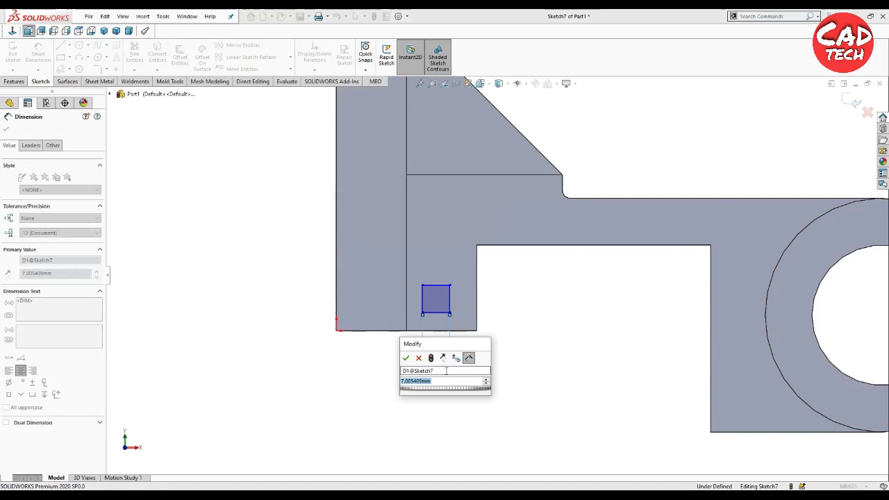
type("8")
key("Return")
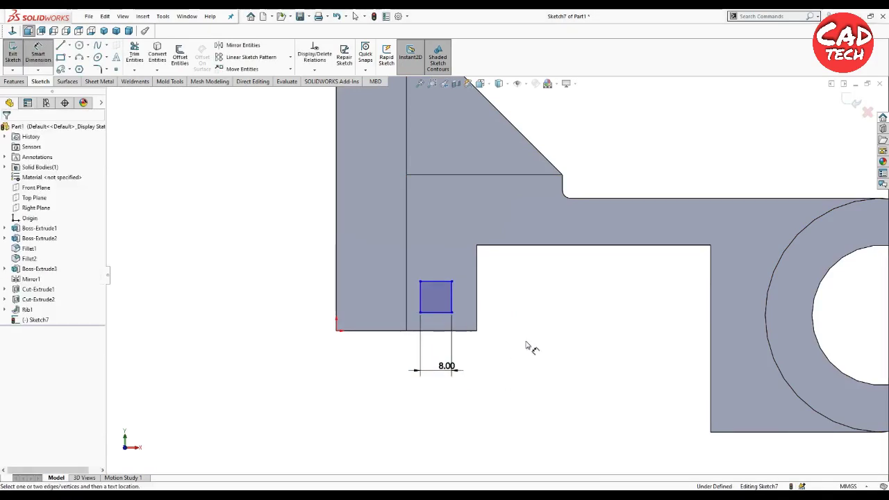
- Dimension the rectangle's height as 5 mm
left_click(452, 305)
left_click(502, 313)
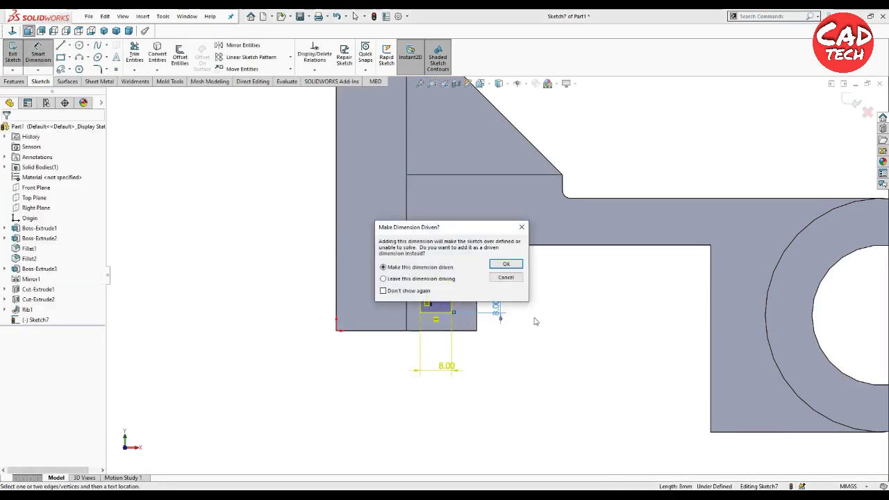
left_click(505, 277)
key("Escape")
left_click(452, 295)
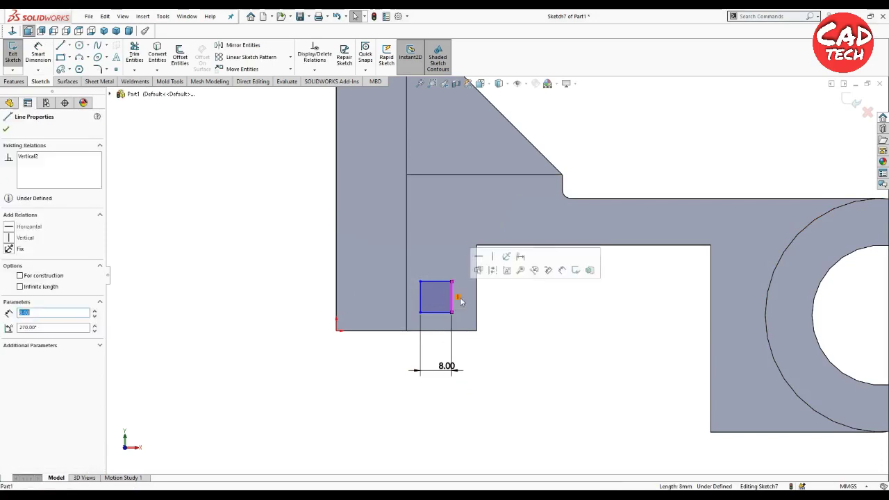
key("Escape")
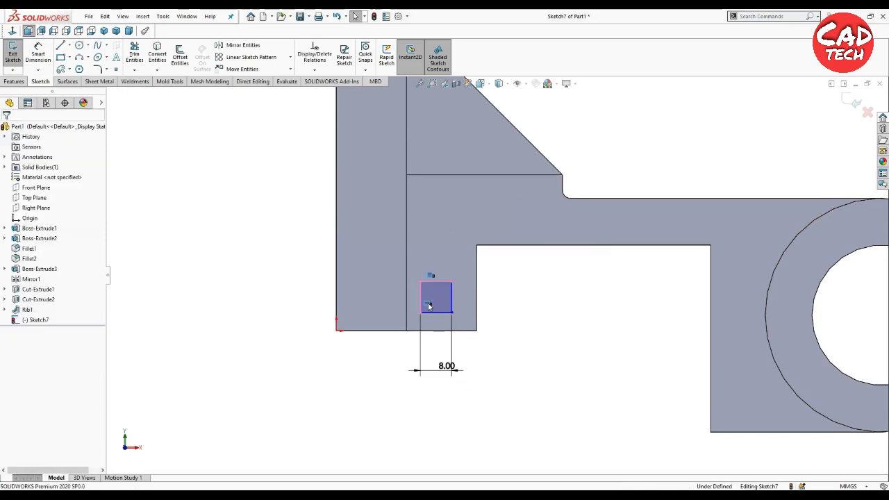
key("d")
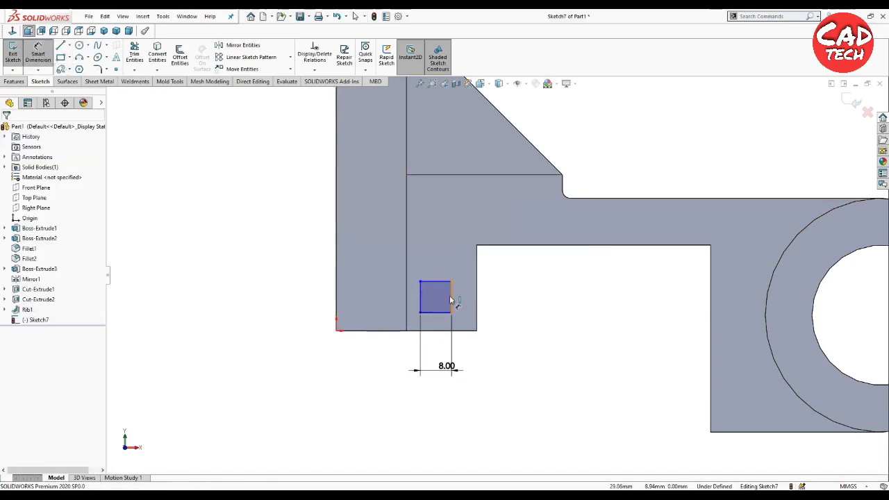
left_click(450, 299)
left_click(502, 305)
type("5")
key("Return")
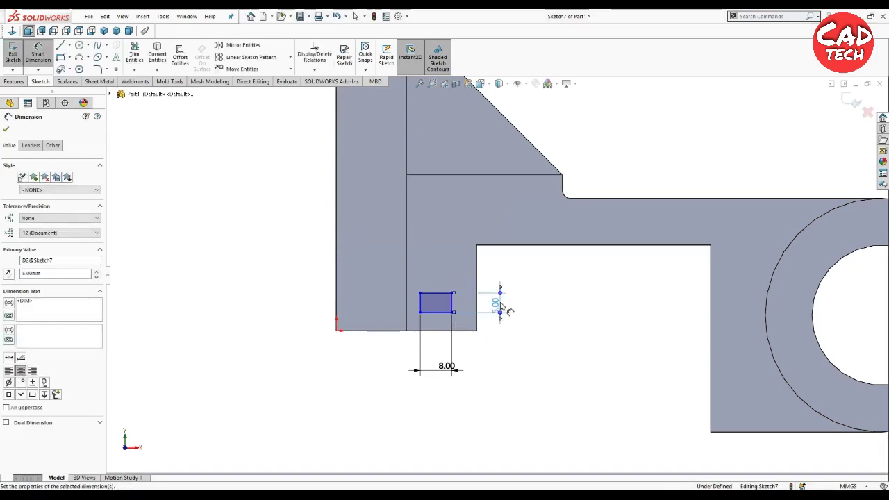
left_click(537, 377)
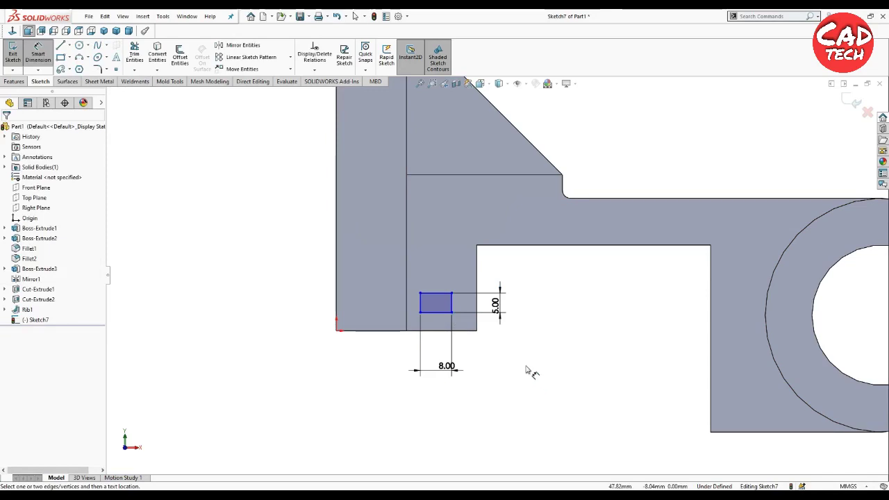
- Locate the rectangle 4.5 mm below the upper edge and 3 mm from the vertical line
left_click(444, 174)
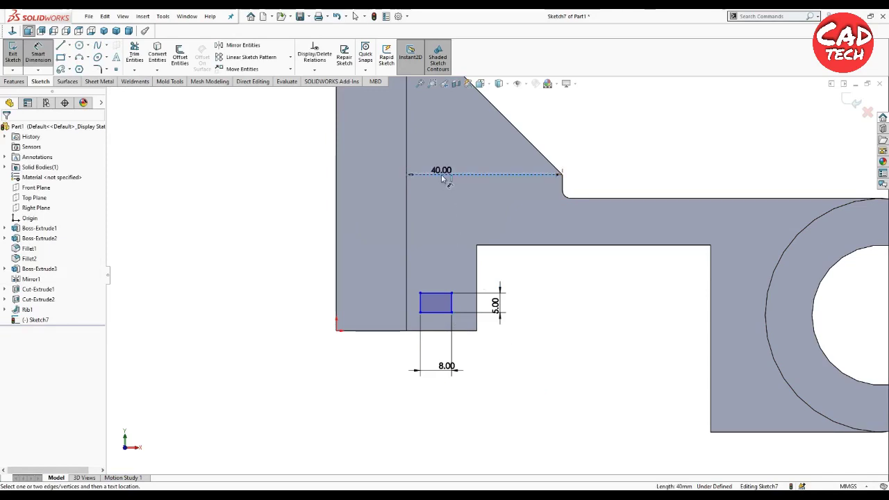
left_click(436, 293)
left_click(438, 235)
type("4.5")
key("Return")
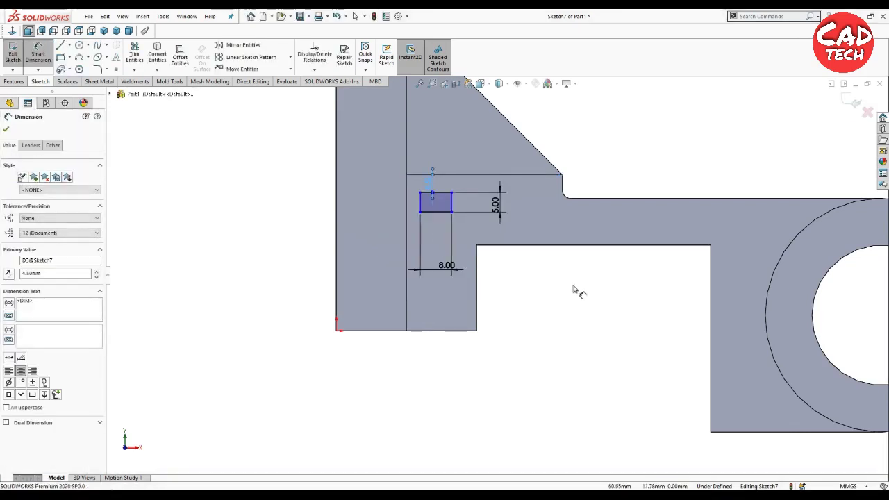
left_click(573, 290)
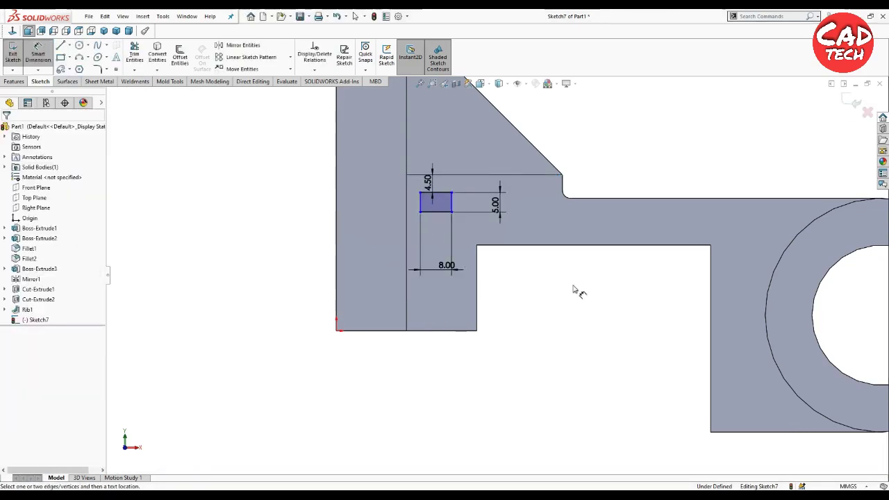
left_click(420, 202)
left_click(406, 202)
left_click(382, 289)
type("3")
key("Return")
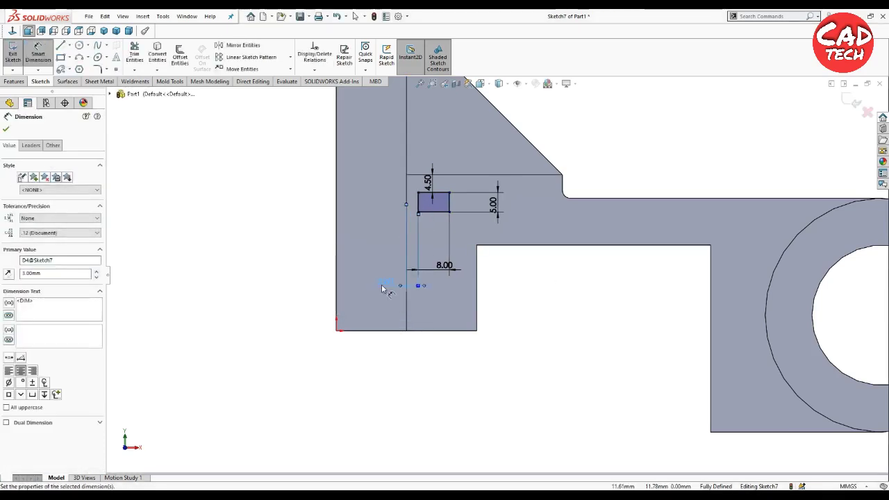
left_click(292, 264)
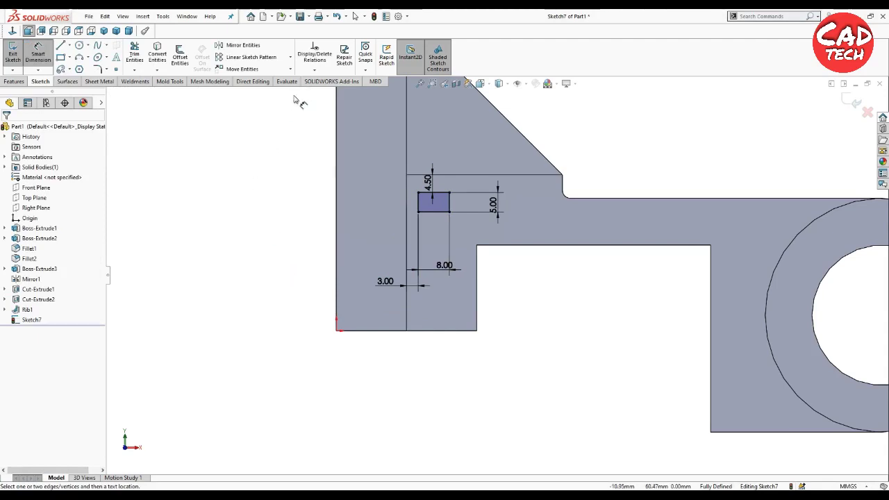
left_click(290, 62)
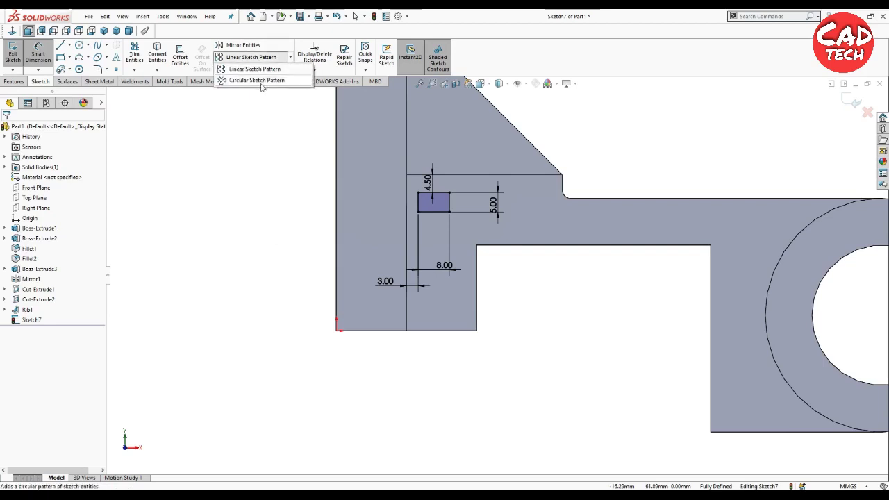
- Pattern the rectangle's lines down the vertical edge with 6 mm spacing and 5 instances
left_click(250, 68)
left_click(433, 211)
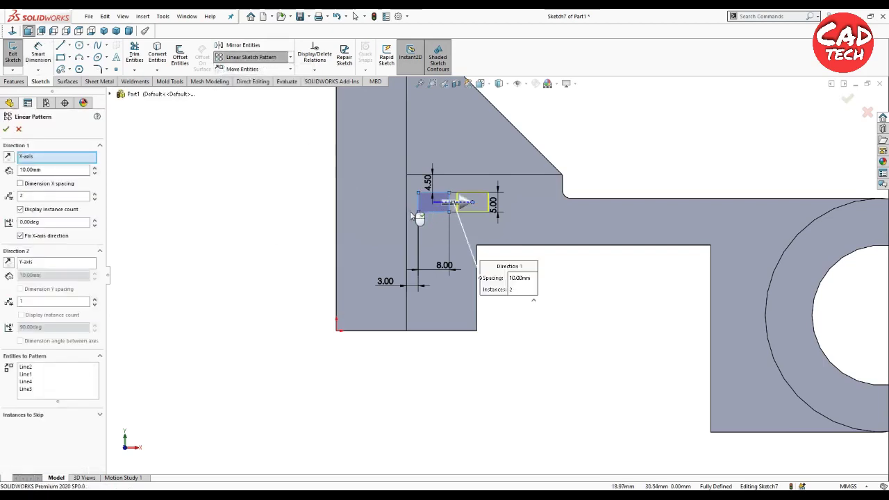
right_click(51, 159)
left_click(53, 164)
left_click(406, 255)
type("3")
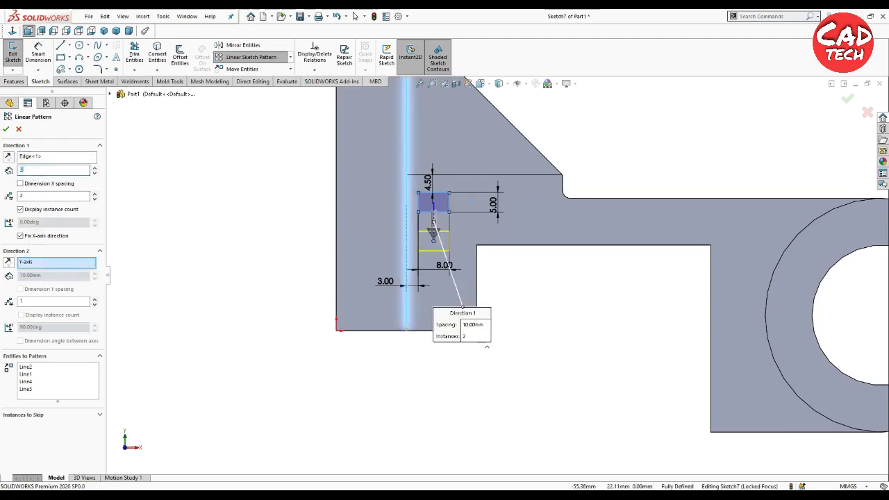
left_click(96, 195)
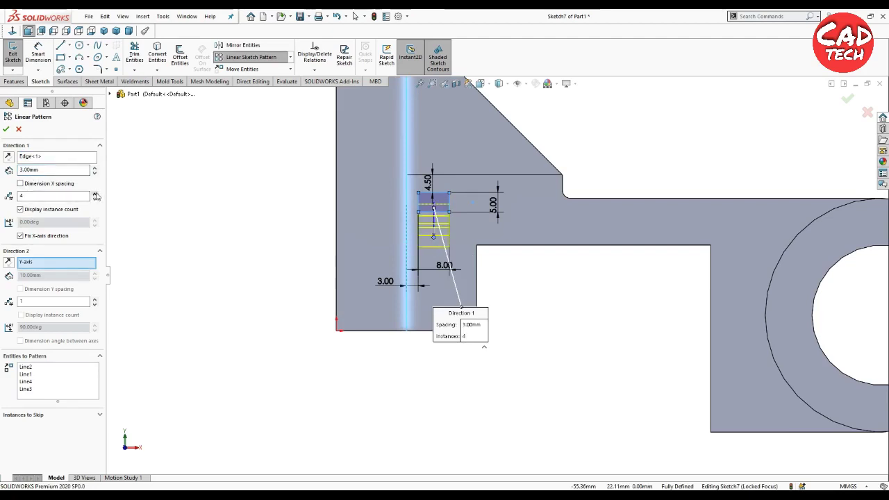
left_click(97, 195)
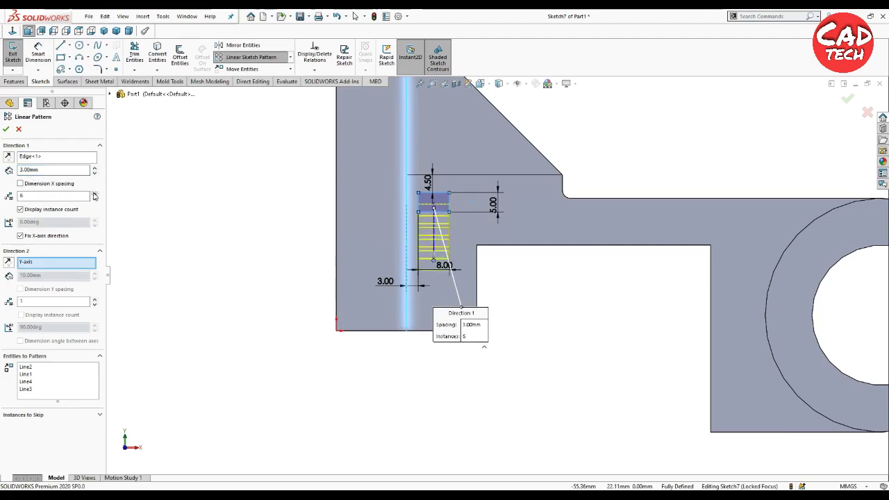
left_click(94, 199)
double_click(55, 171)
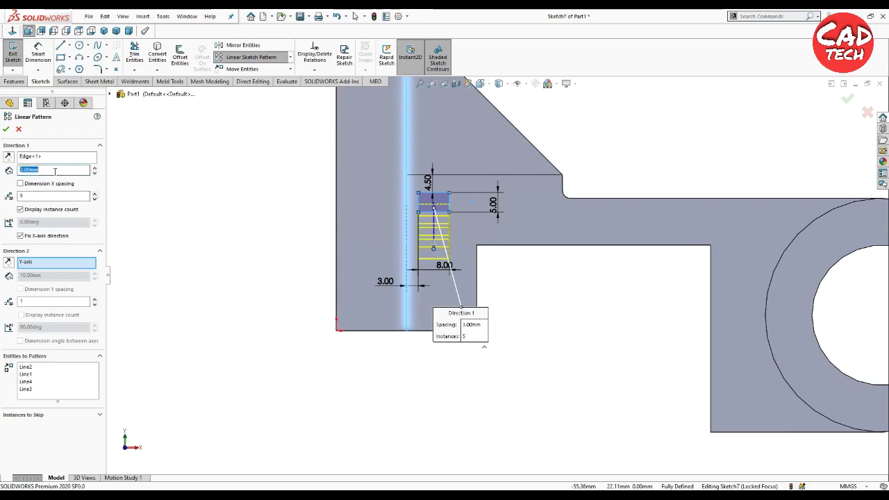
type("6")
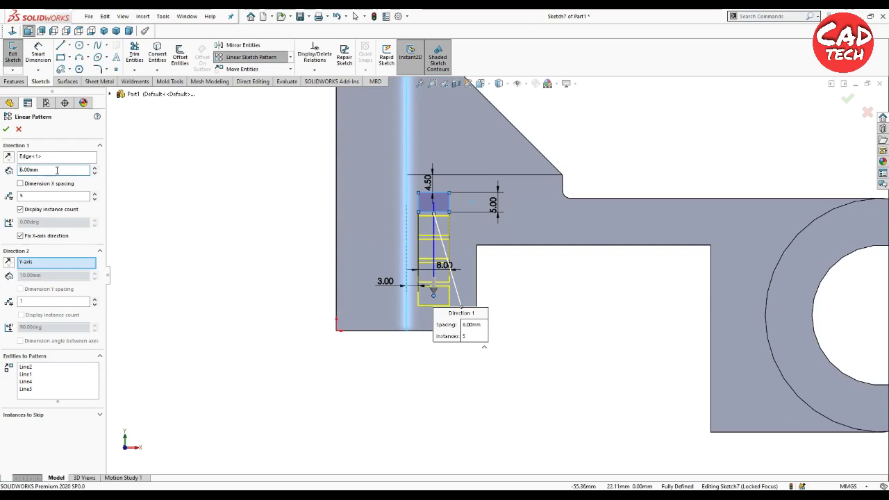
key("alt+Tab")
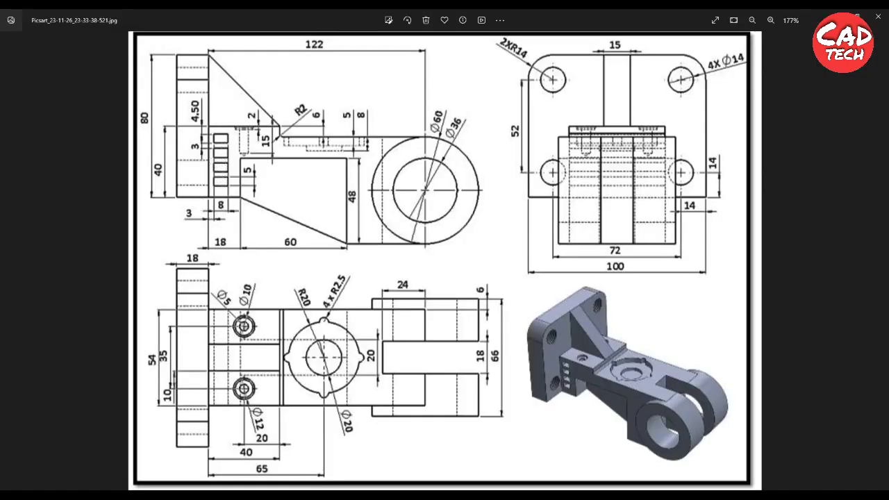
key("alt+Tab")
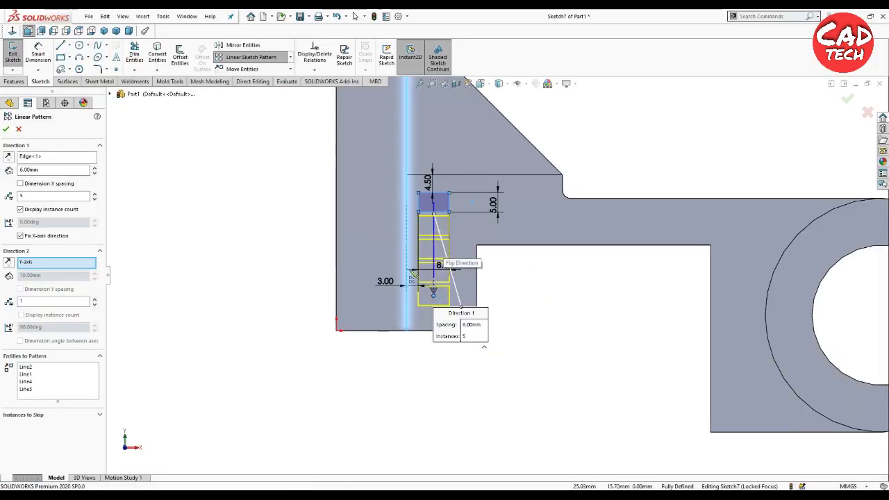
- Reduce the linear pattern to four instances and accept it
left_click(94, 200)
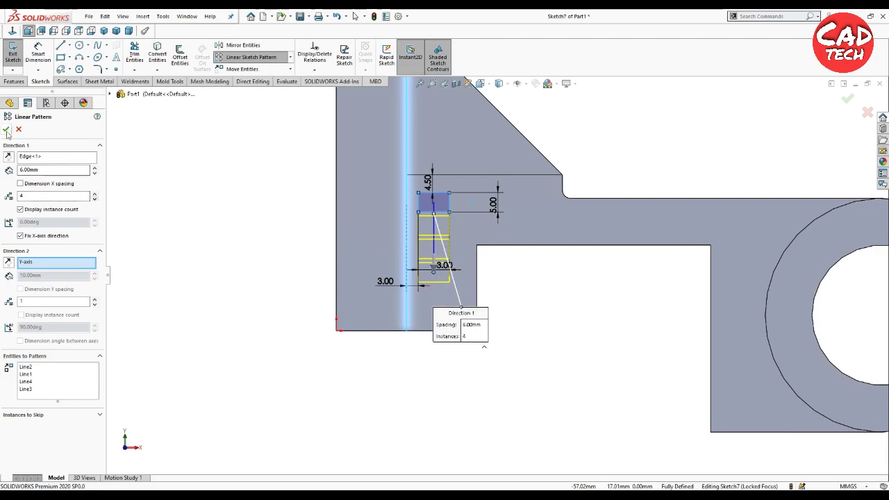
key("Return")
scroll(418, 186, "down", 3)
- Dimension the gap between the first two slots as 3 mm
left_click(39, 55)
left_click(452, 231)
left_click(447, 237)
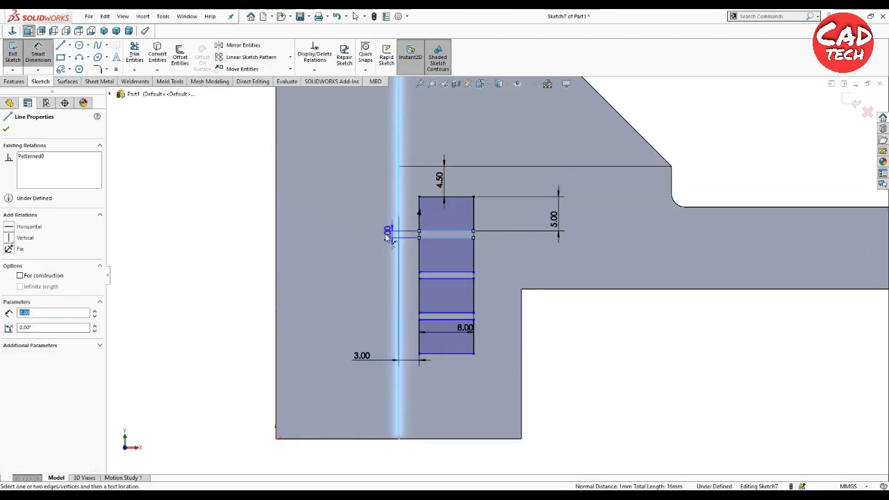
left_click(368, 231)
type("3")
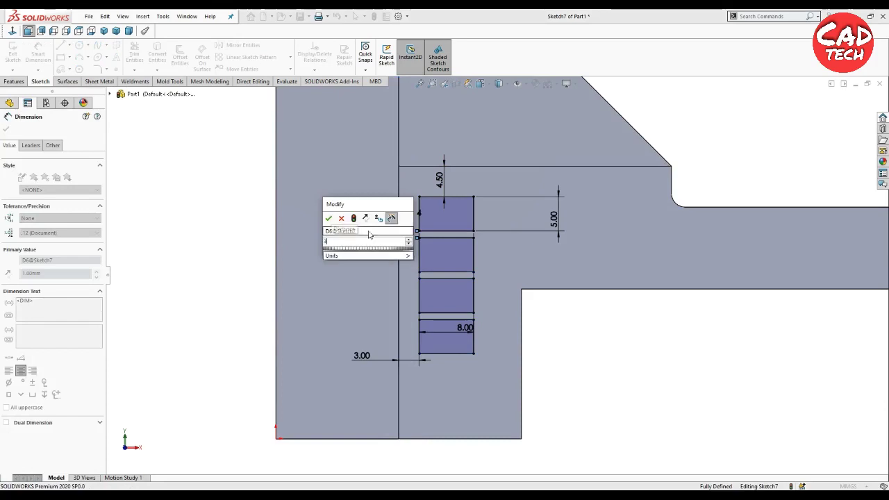
key("Return")
left_click(243, 244)
key("f")
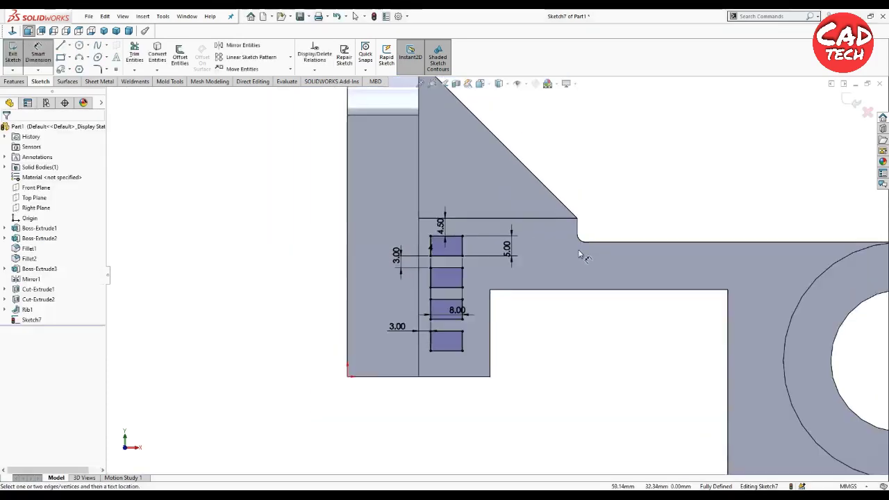
left_click(14, 81)
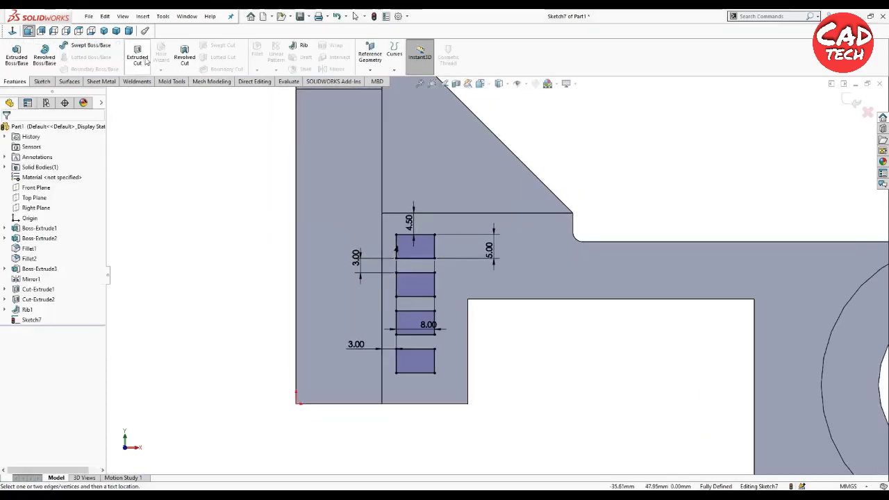
left_click(145, 62)
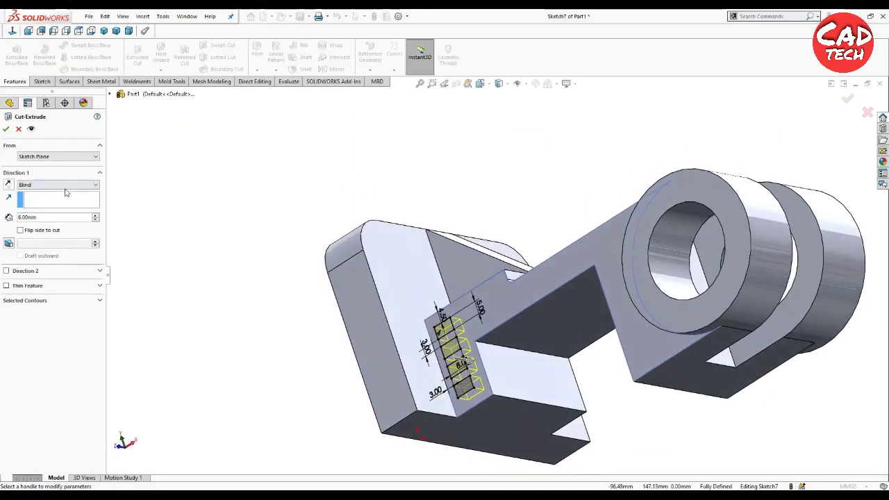
- Cut the four slots with the Up To Next end condition and view the part isometrically
left_click(65, 185)
left_click(54, 216)
key("Return")
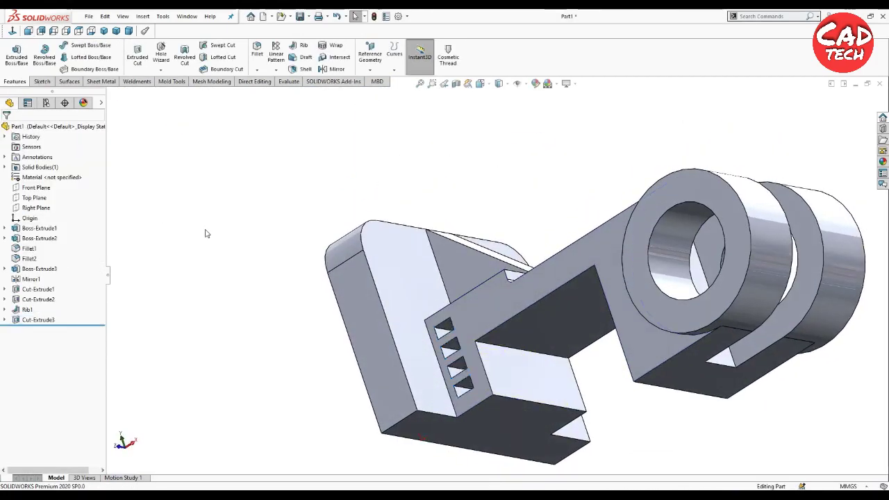
scroll(496, 375, "up", 3)
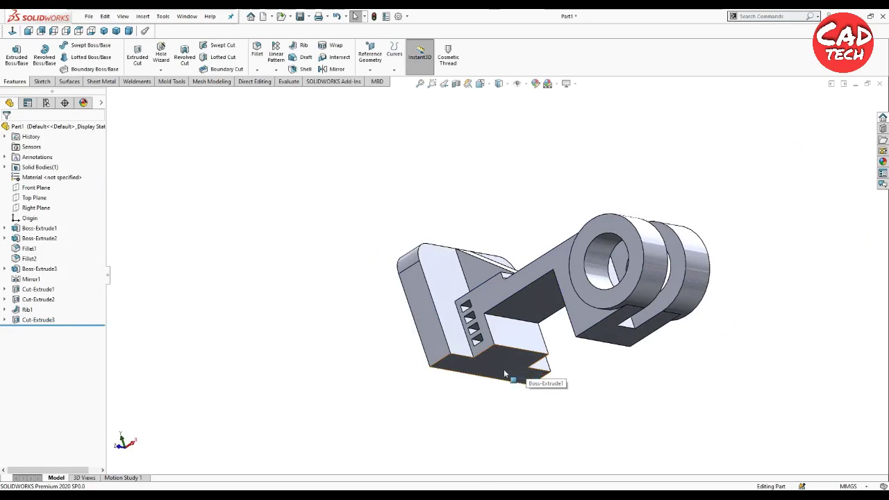
key("ctrl+7")
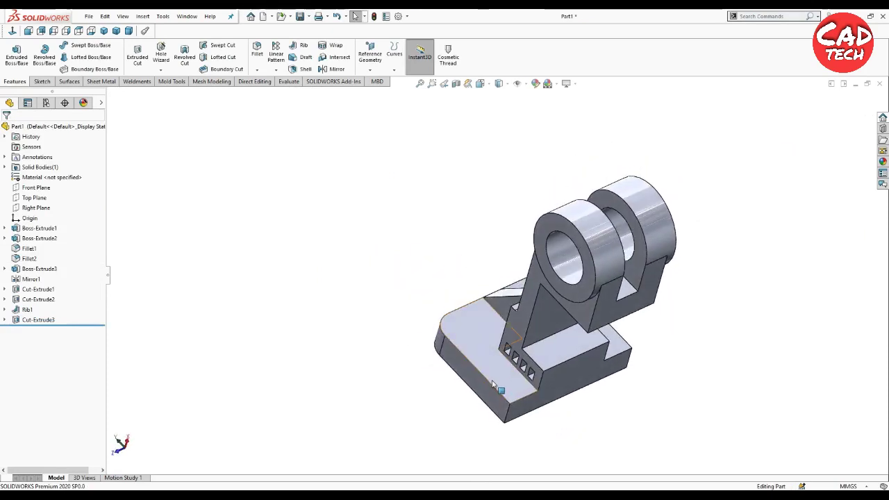
- Start a sketch on the plate's top face and draw four circles near its corners
left_click(479, 340)
left_click(523, 299)
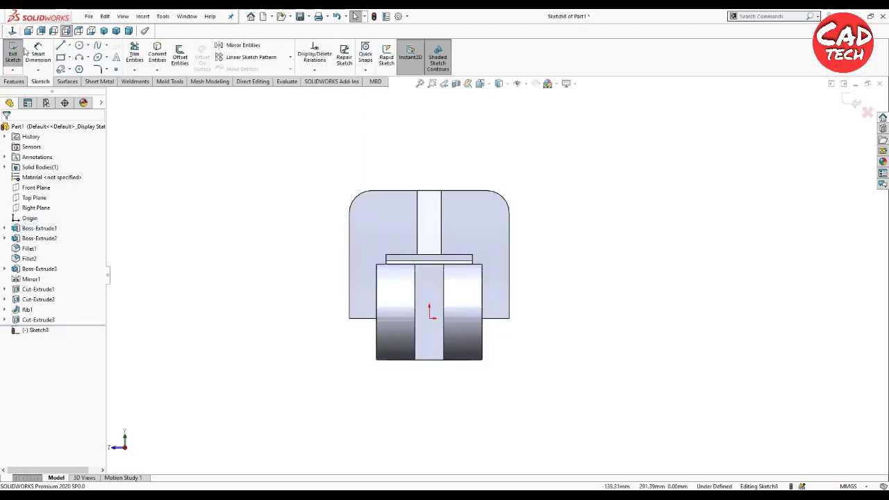
left_click(80, 44)
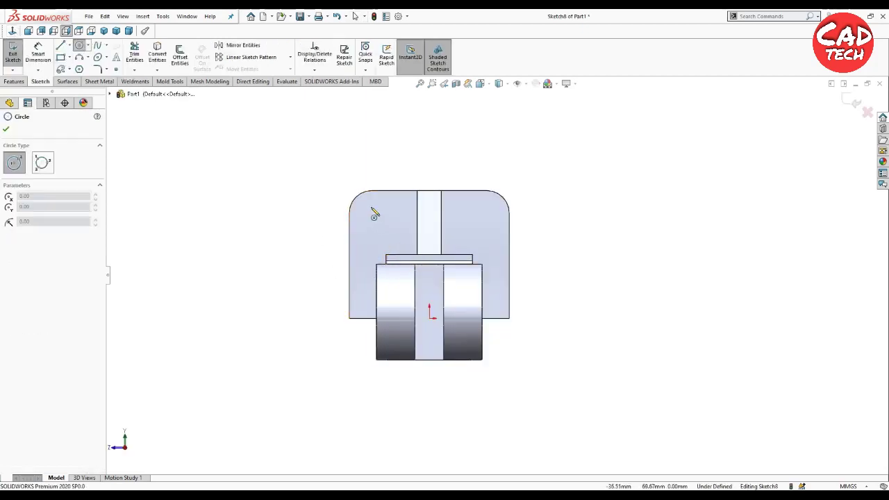
left_click(371, 208)
left_click(381, 218)
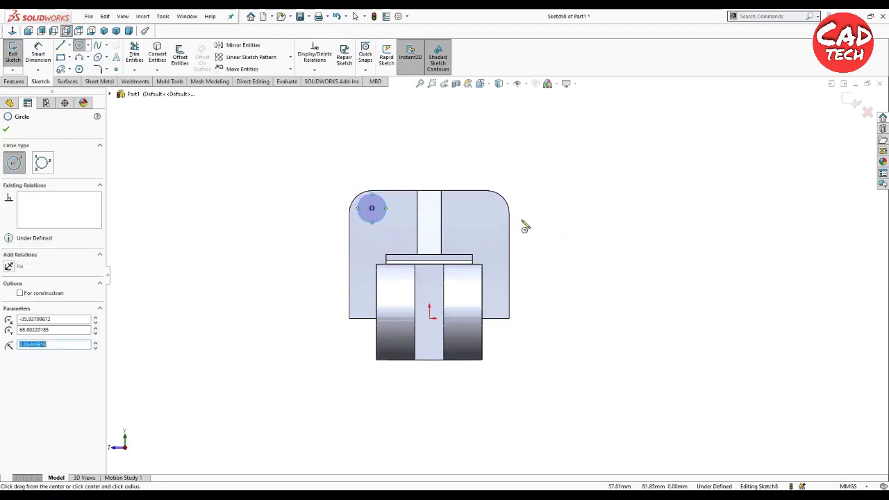
left_click(493, 208)
left_click(503, 218)
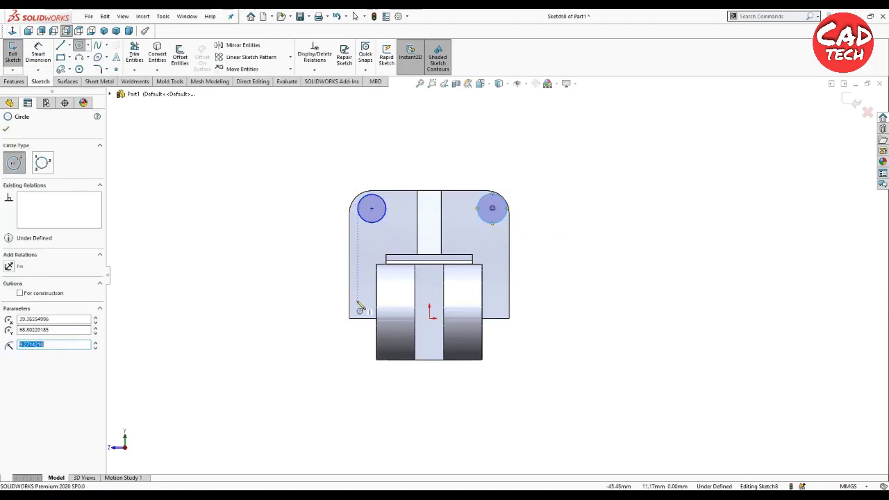
left_click(365, 300)
left_click(370, 309)
left_click(497, 301)
left_click(505, 310)
right_click(535, 317)
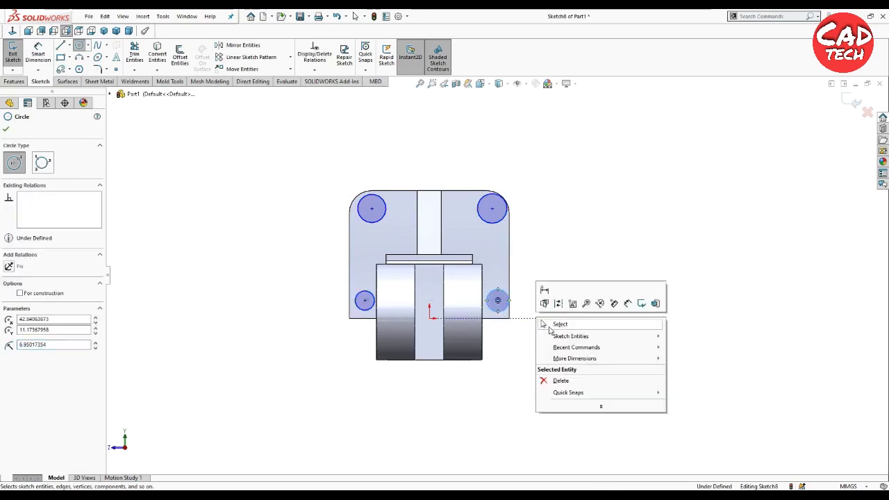
left_click(550, 322)
- Select the four circles and place a diameter dimension on the top-left circle
left_click_drag(572, 193, 249, 349)
left_click(14, 314)
left_click(5, 128)
left_click(38, 54)
left_click(372, 208)
left_click(298, 250)
- Set the circle diameter to 14 and the vertical centre spacing of the left circles to 52
type("14")
key("Return")
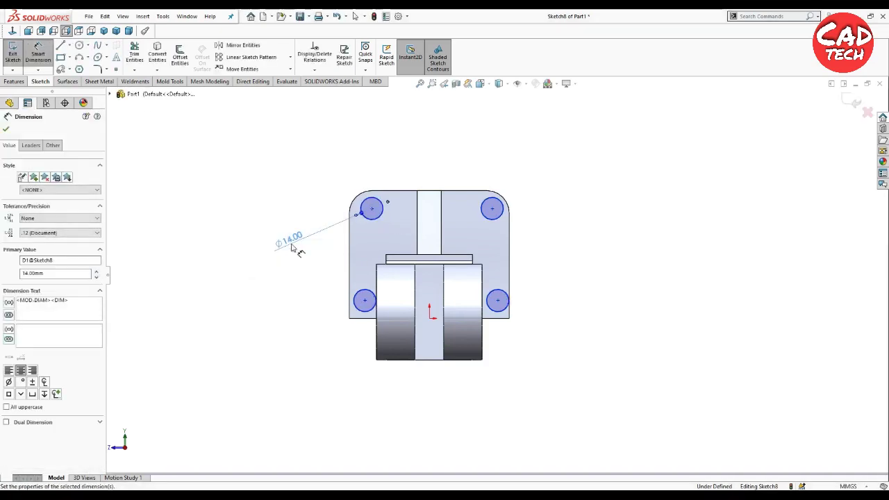
key("Escape")
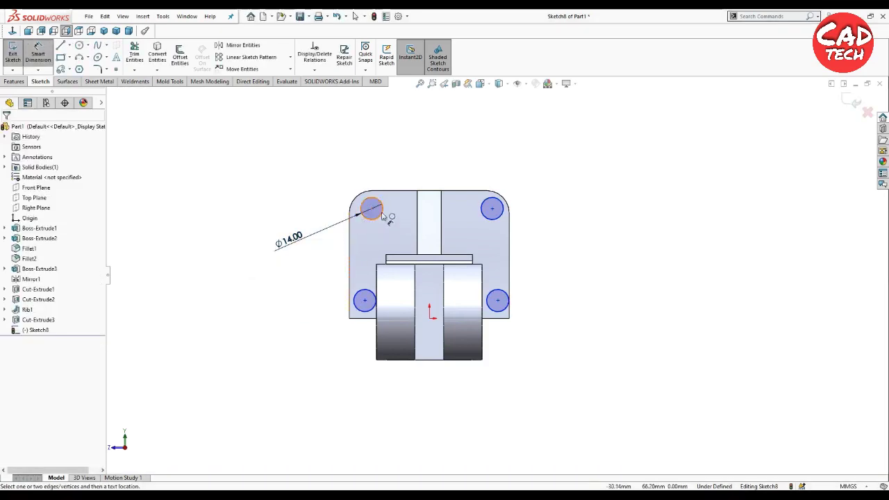
left_click(372, 209)
left_click(366, 303)
left_click(316, 290)
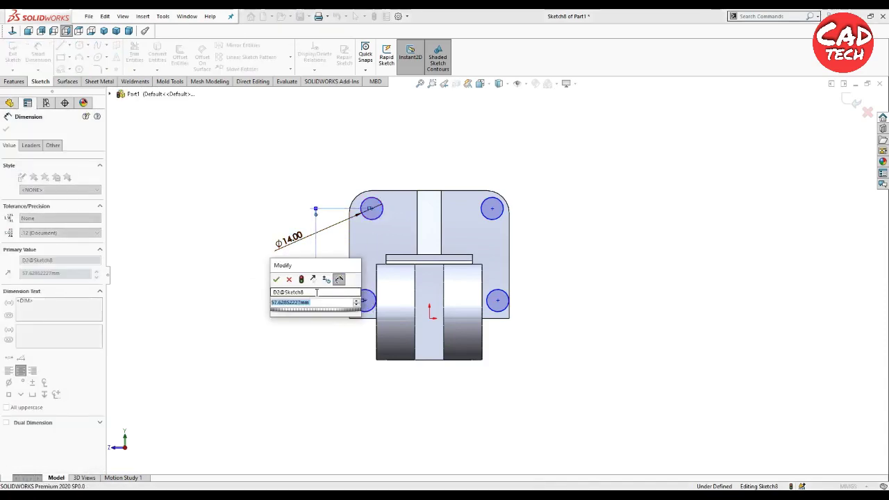
type("52")
key("Return")
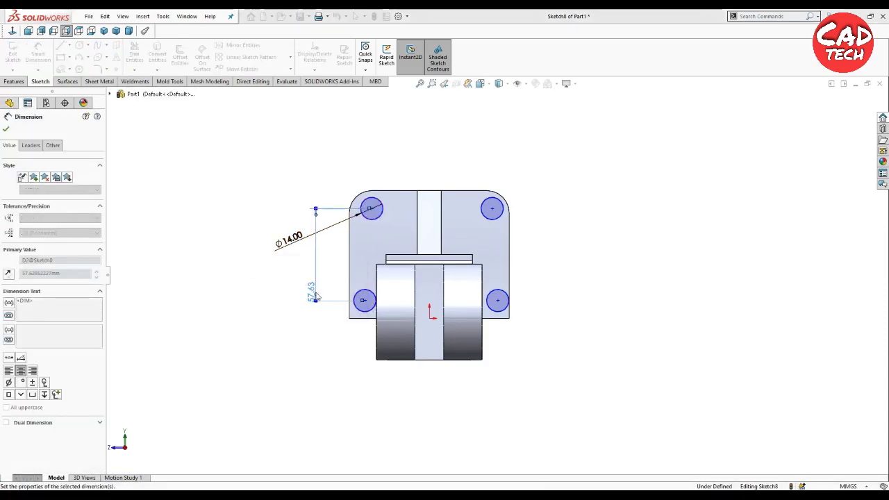
- Dimension the horizontal spacing between the lower circle centres as 72
left_click(312, 373)
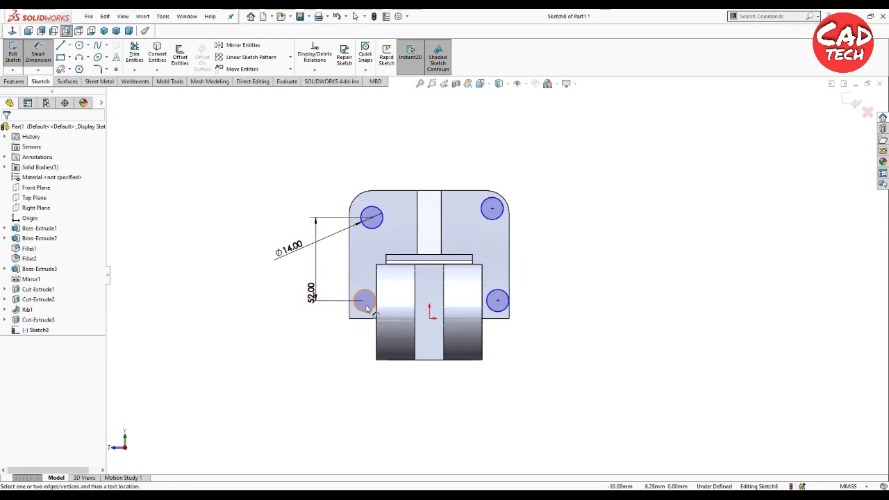
left_click(313, 291)
left_click(318, 372)
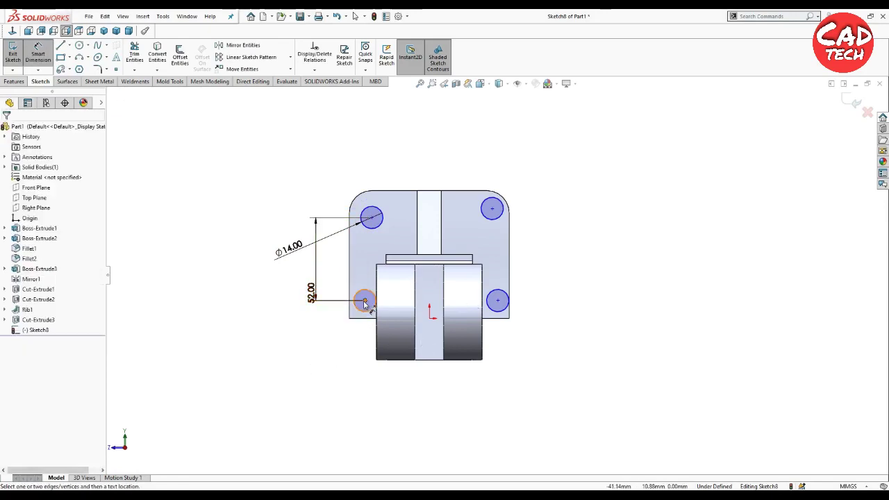
left_click(364, 300)
left_click(497, 300)
left_click(429, 409)
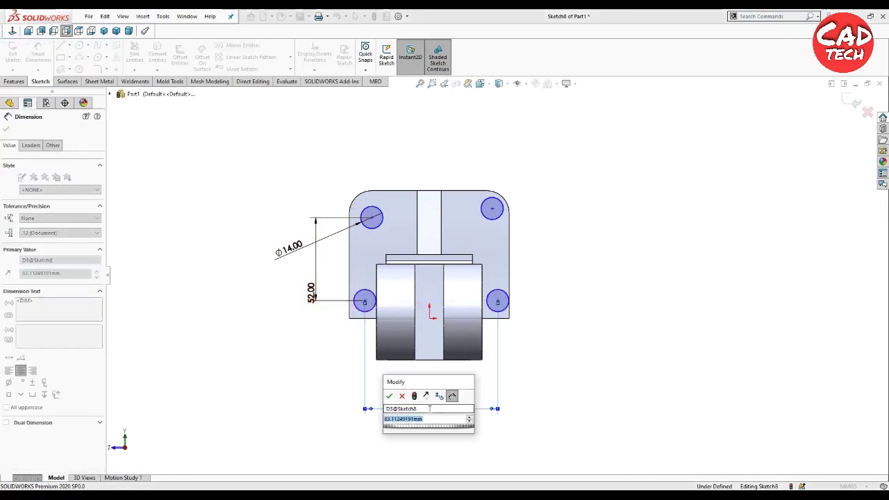
type("7")
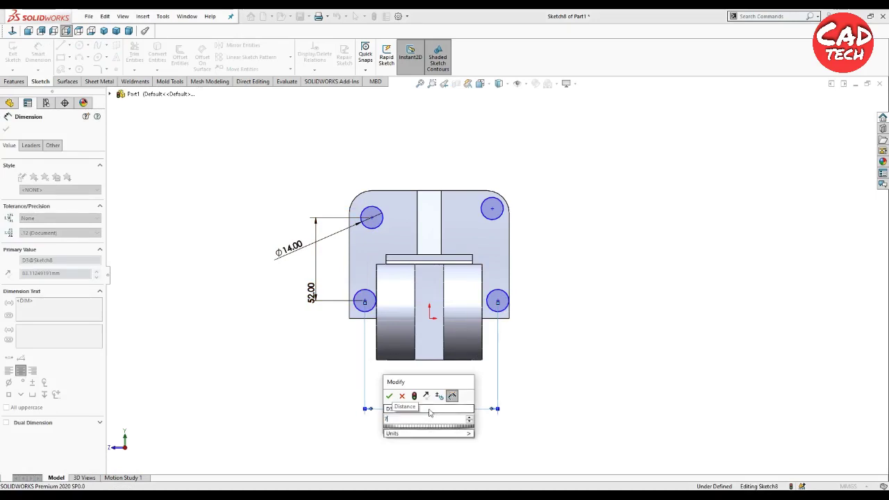
type("2")
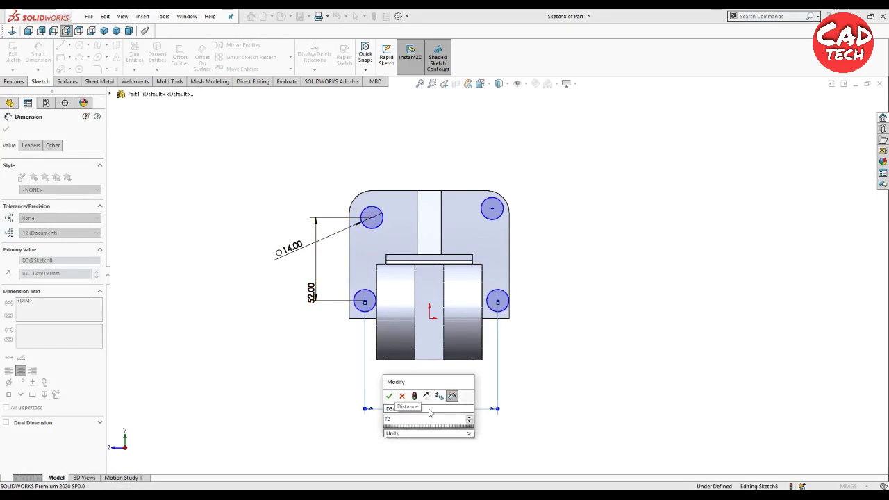
key("Return")
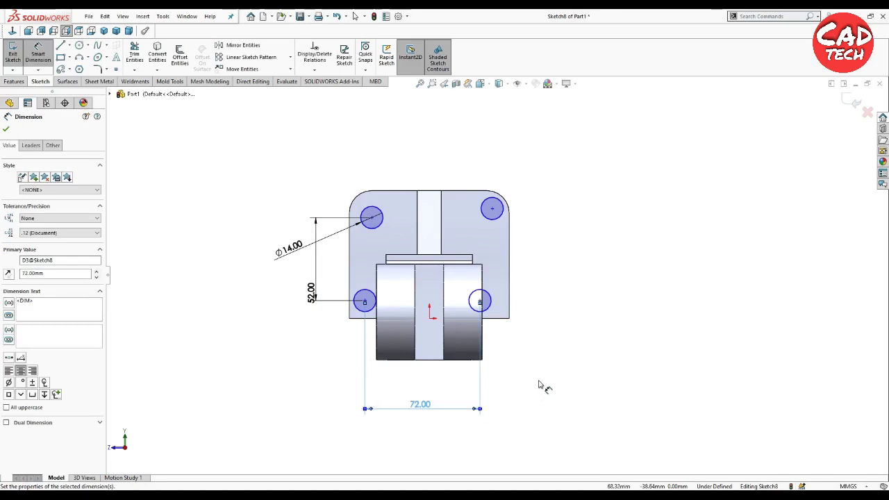
- Place the lower-right circle 14 mm from the plate's right and bottom edges
left_click(536, 382)
left_click(479, 301)
left_click(514, 318)
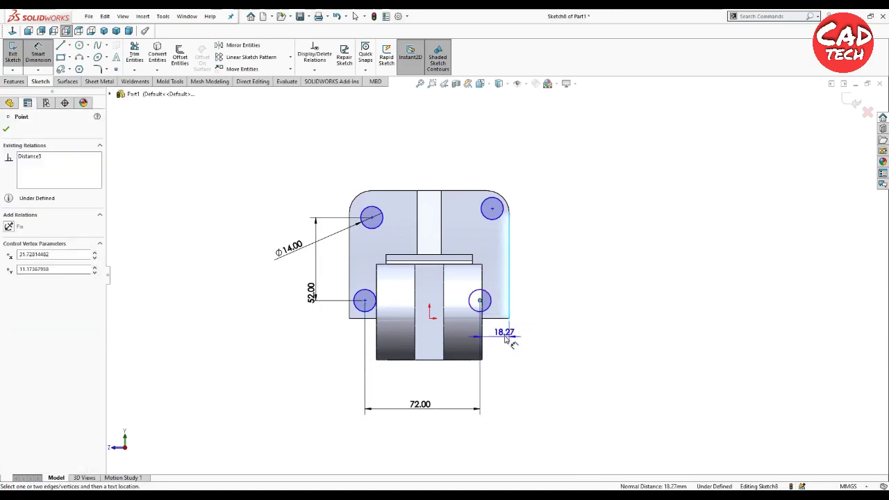
left_click(514, 340)
type("14")
key("Return")
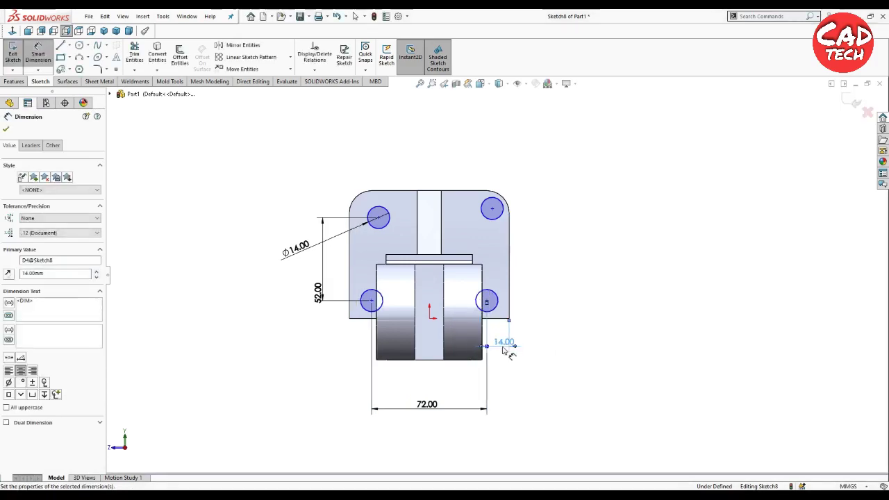
left_click(511, 305)
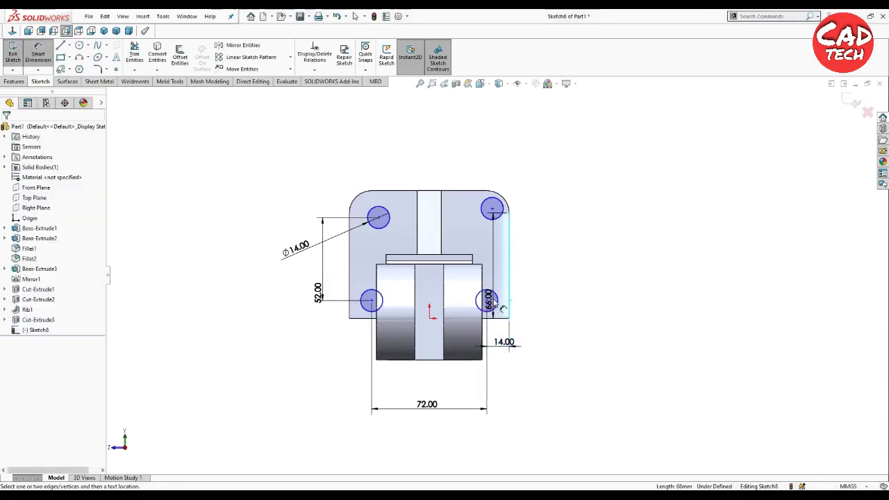
left_click(486, 301)
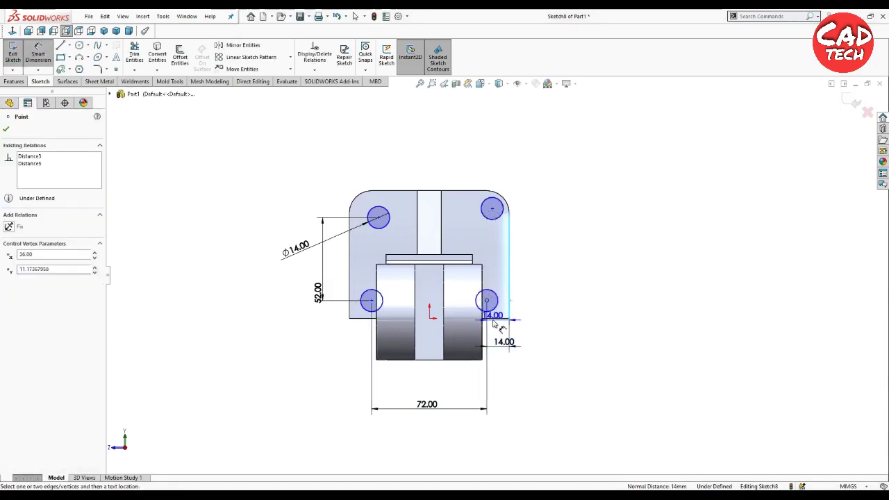
left_click(498, 318)
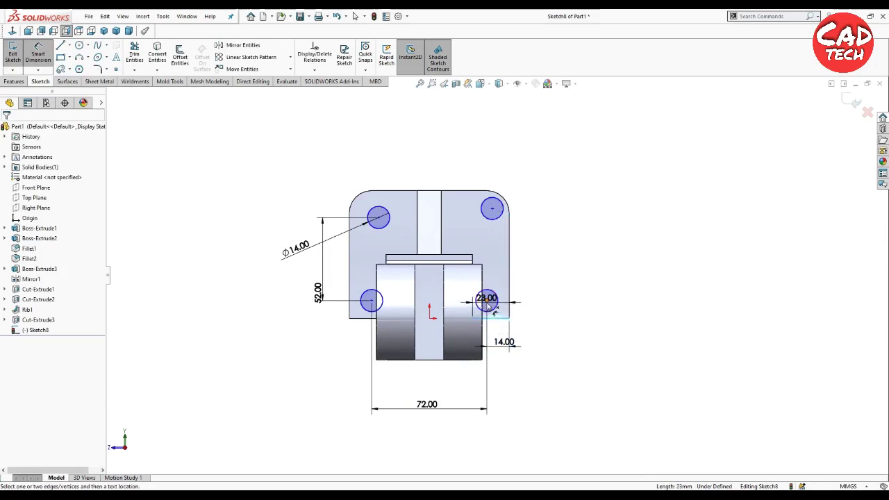
left_click(487, 300)
left_click(518, 306)
type("14")
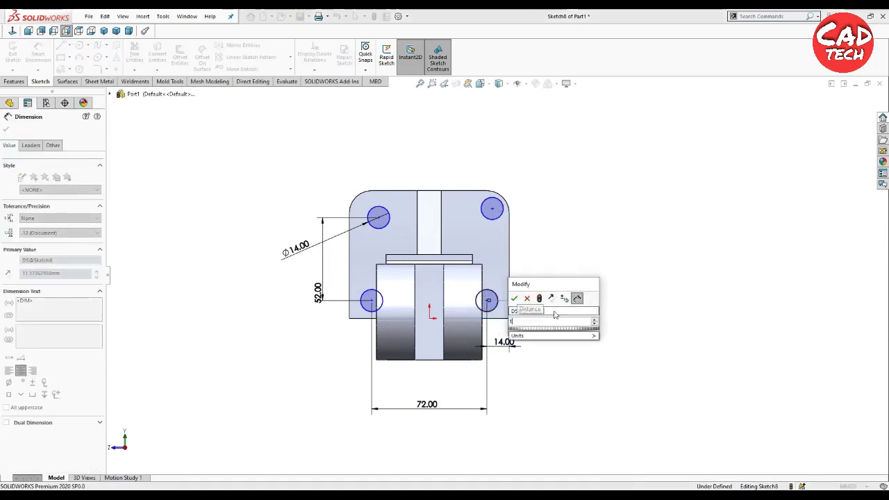
key("Return")
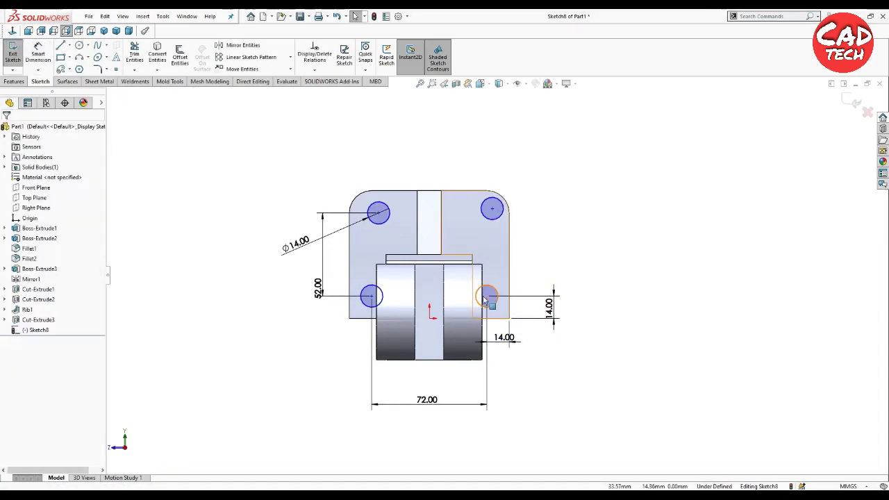
- Add vertical relations for the left and right circle pairs and a horizontal one for the top pair
left_click(487, 296)
left_click(491, 208, "ctrl")
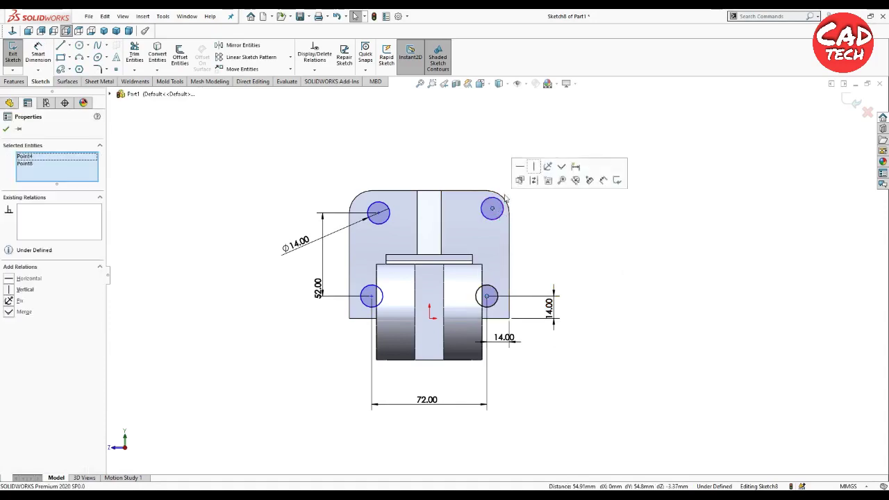
left_click(533, 166)
left_click(371, 296)
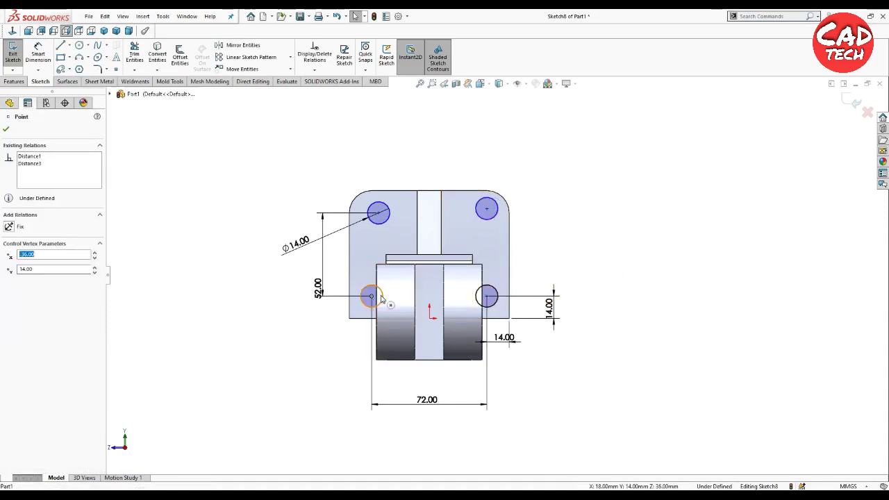
left_click(487, 296, "ctrl")
left_click(513, 256)
key("Escape")
left_click(371, 296)
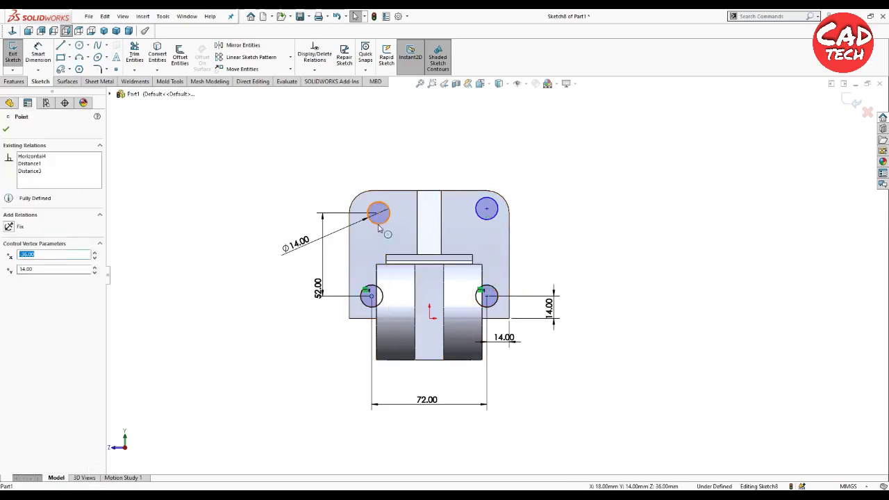
left_click(379, 212, "ctrl")
left_click(417, 174)
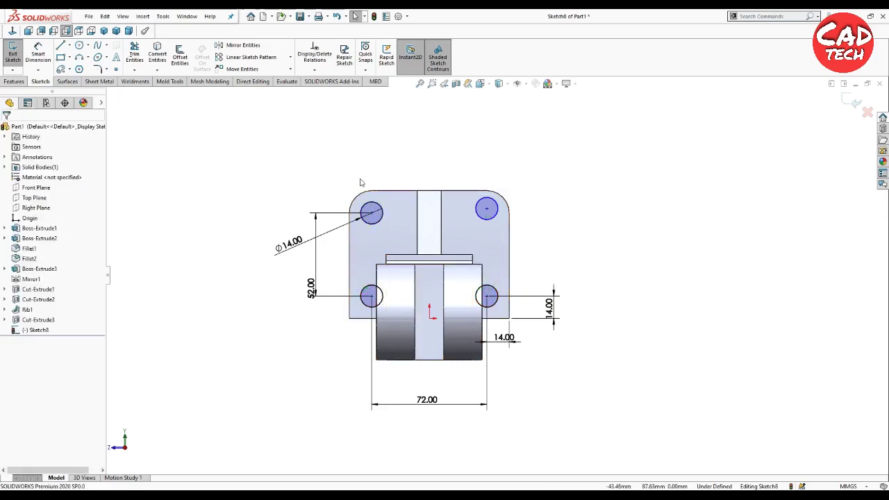
left_click(371, 212)
left_click(487, 210, "ctrl")
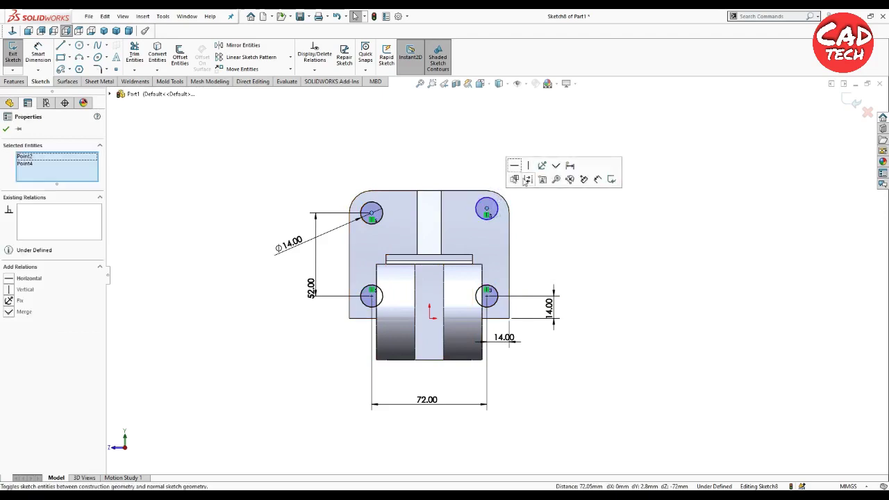
left_click(515, 174)
left_click(13, 81)
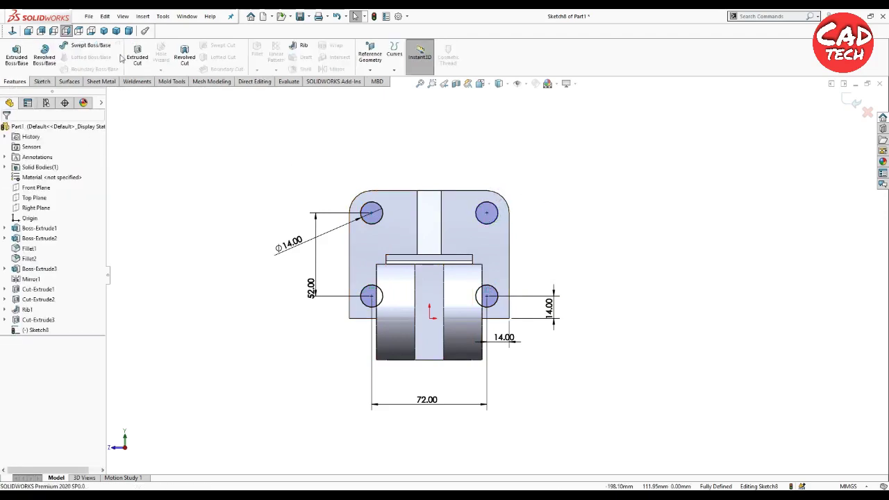
left_click(137, 56)
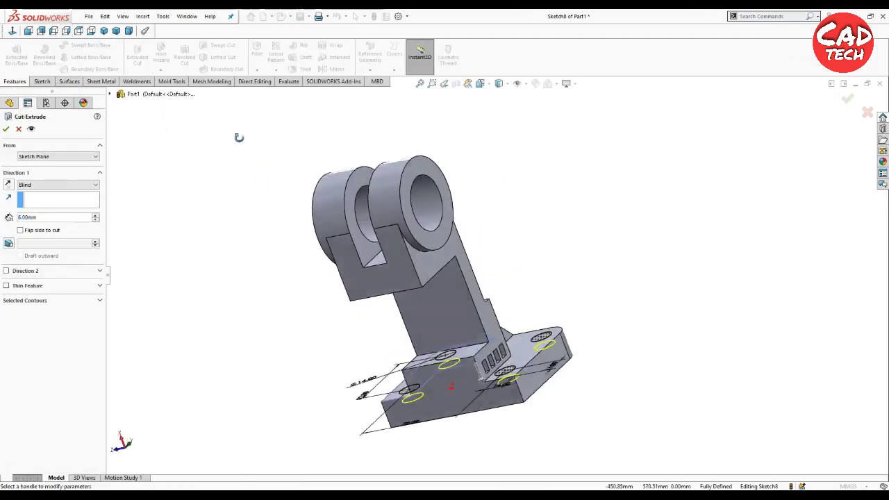
- Cut the four Ø14 holes up to the next face and orbit to inspect them
left_click(56, 185)
left_click(40, 211)
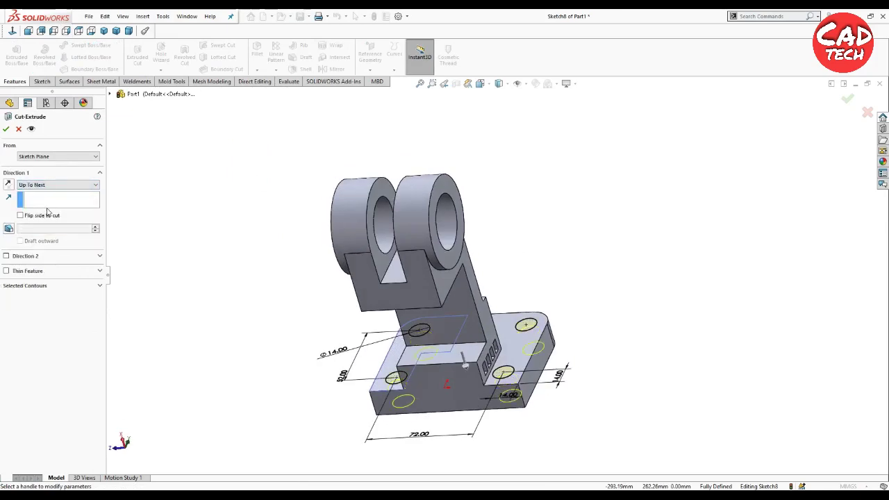
left_click(6, 129)
mouse_move(290, 321)
middle_mouse_down()
mouse_move(358, 320)
mouse_move(353, 384)
mouse_move(510, 356)
mouse_move(464, 318)
middle_mouse_up()
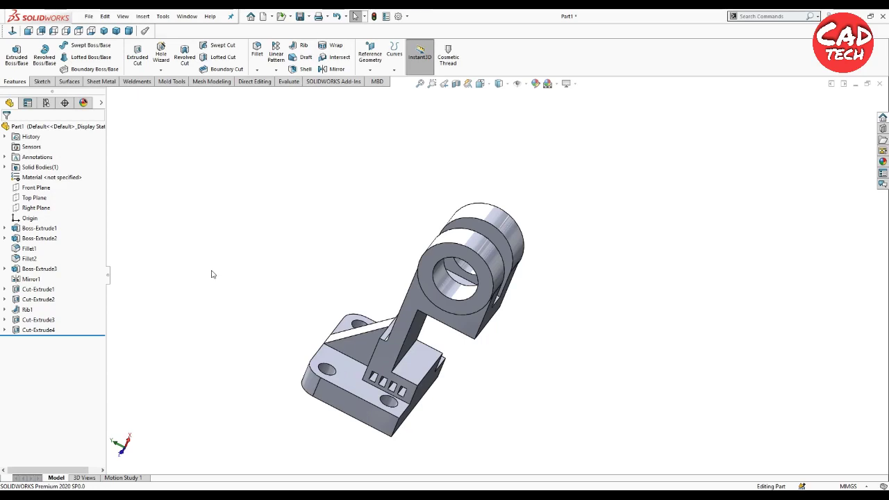
- Sketch a closed four-line wedge outline on the Front Plane beneath the arm
left_click(35, 188)
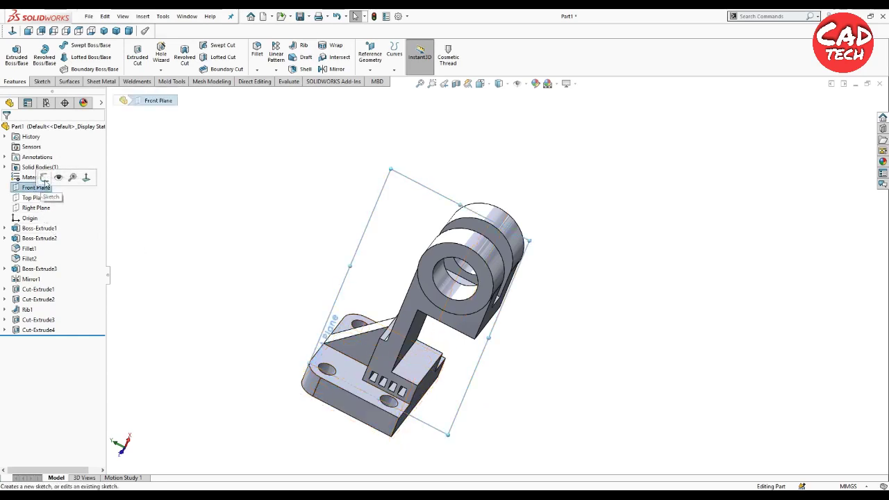
left_click(44, 178)
left_click(60, 45)
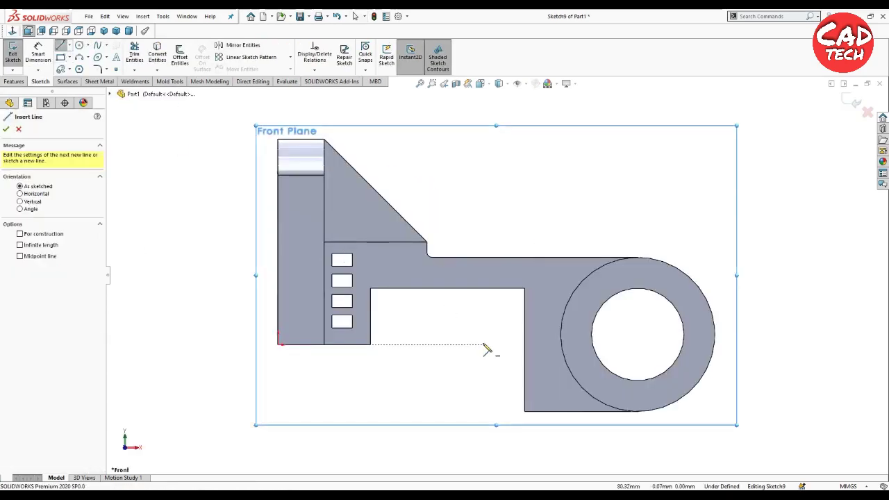
left_click(369, 344)
left_click(524, 410)
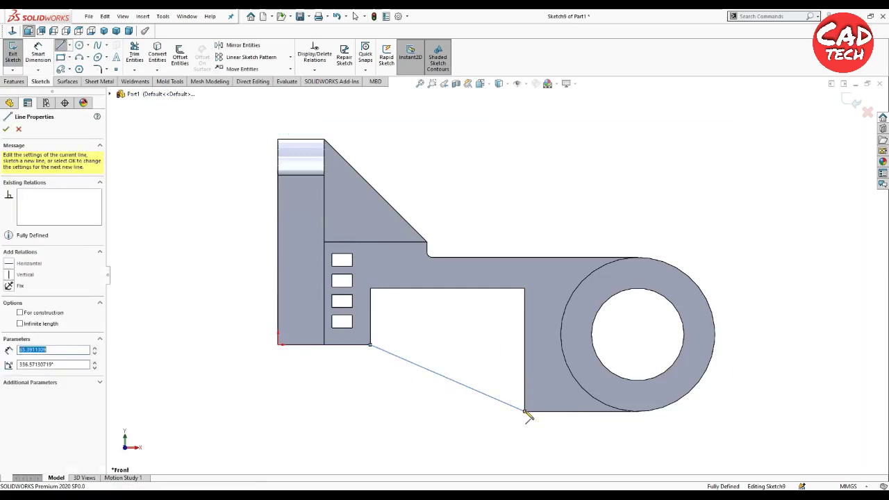
left_click(525, 288)
left_click(369, 288)
left_click(369, 344)
right_click(375, 341)
left_click(389, 350)
mouse_move(385, 357)
middle_mouse_down()
mouse_move(354, 207)
mouse_move(360, 323)
middle_mouse_up()
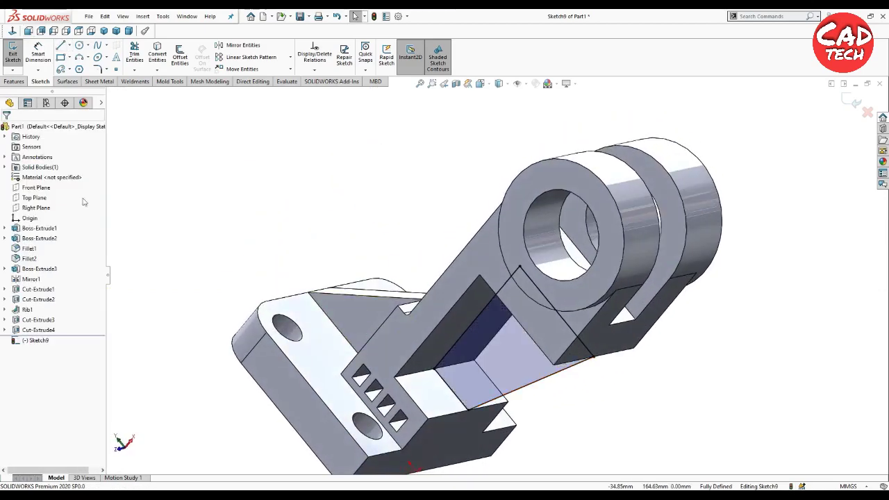
- Extrude the wedge into a boss with Mid Plane end condition, 20 mm thick
left_click(14, 81)
left_click(17, 56)
left_click(58, 184)
left_click(33, 225)
type("15")
key("Return")
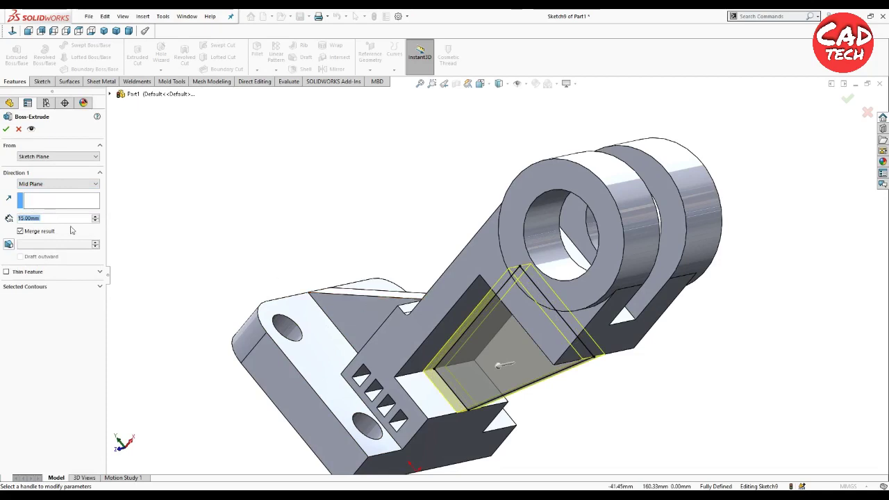
type("20")
key("Return")
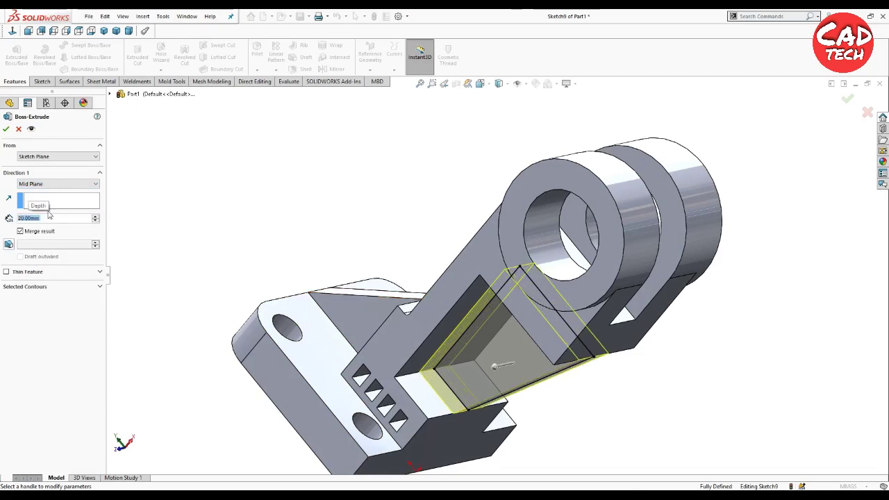
left_click(5, 129)
mouse_move(238, 214)
middle_mouse_down()
mouse_move(321, 302)
mouse_move(298, 220)
mouse_move(347, 159)
mouse_move(380, 257)
mouse_move(569, 302)
mouse_move(575, 338)
mouse_move(591, 324)
mouse_move(611, 342)
middle_mouse_up()
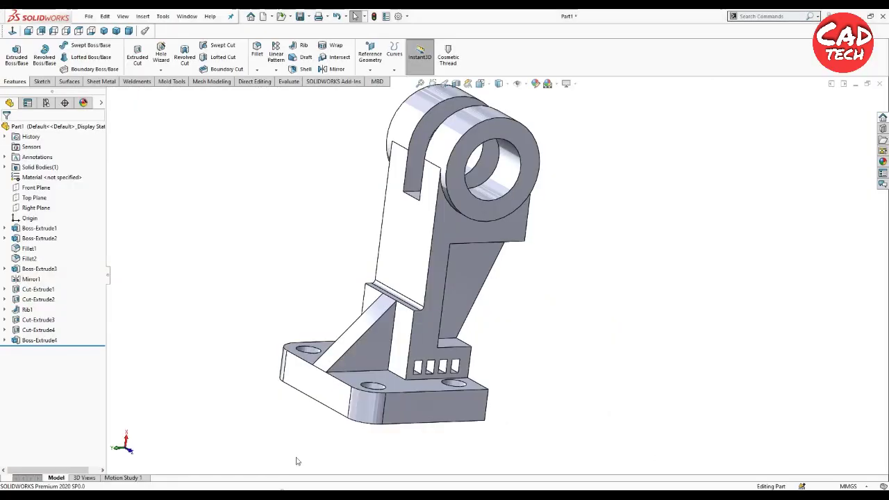
middle_click_drag(298, 460, 380, 278)
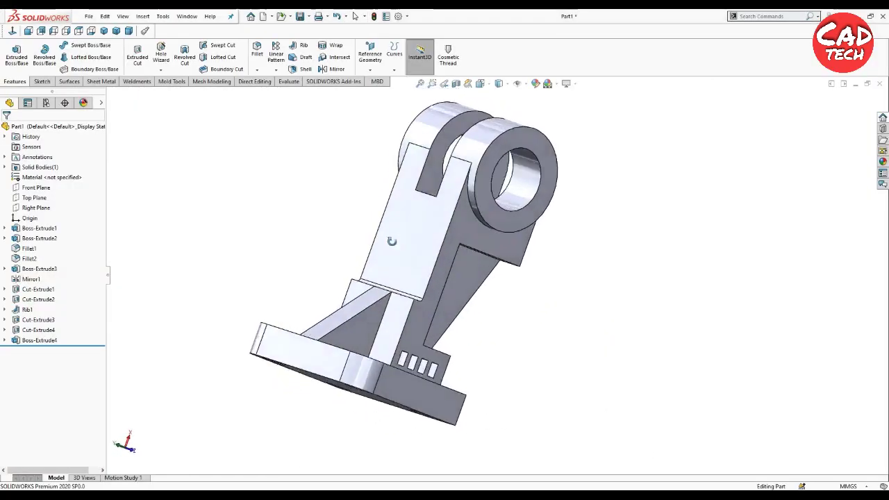
- Start a sketch on the arm's flat face, view it head-on, and draw a centerline from the origin
left_click(390, 281)
left_click(333, 201)
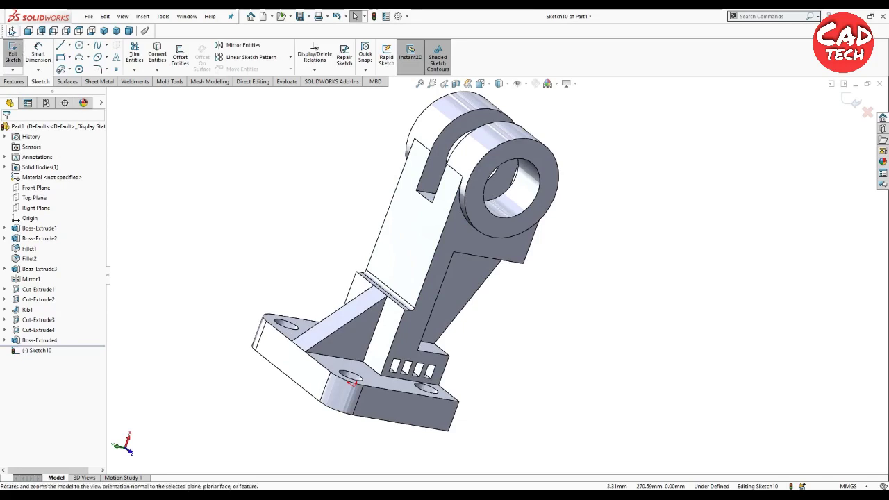
left_click(13, 31)
scroll(263, 257, "up", 3)
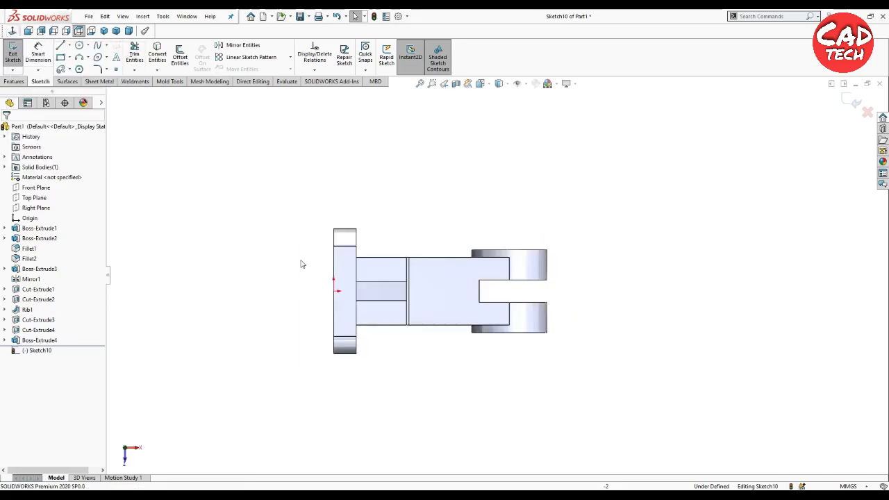
scroll(472, 295, "down", 3)
left_click(70, 45)
left_click(76, 66)
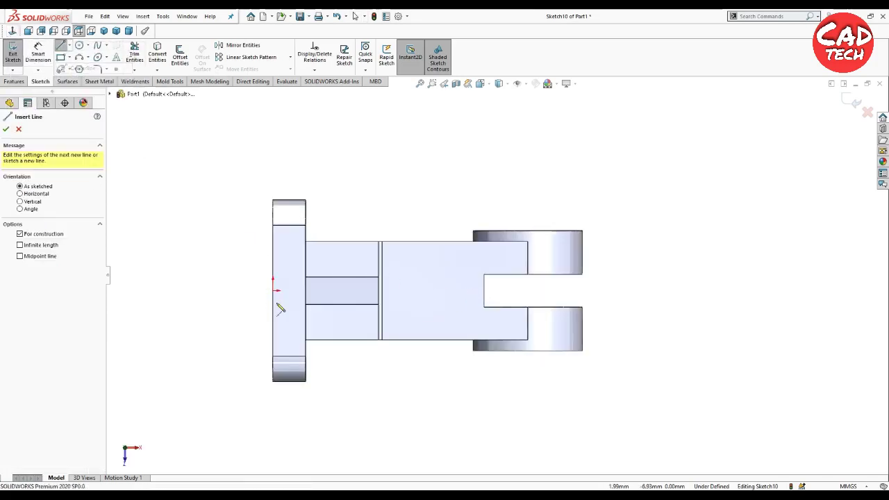
left_click(275, 290)
left_click(435, 290)
key("Escape")
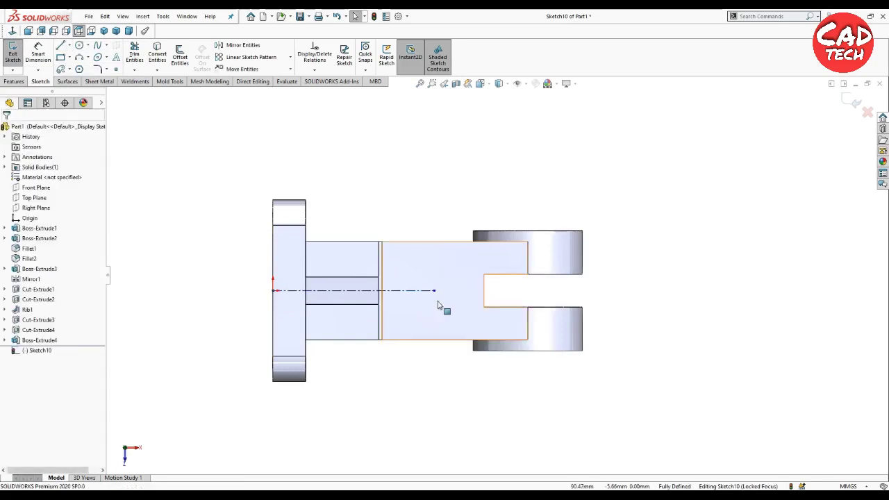
- Draw a circle at the centerline's end and dimension it to Ø20
left_click(80, 45)
left_click(434, 290)
left_click(434, 320)
key("d")
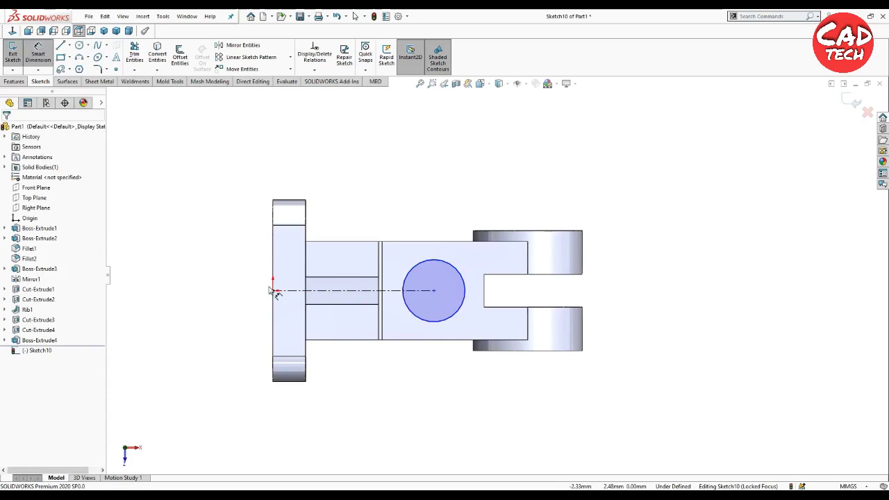
left_click(447, 320)
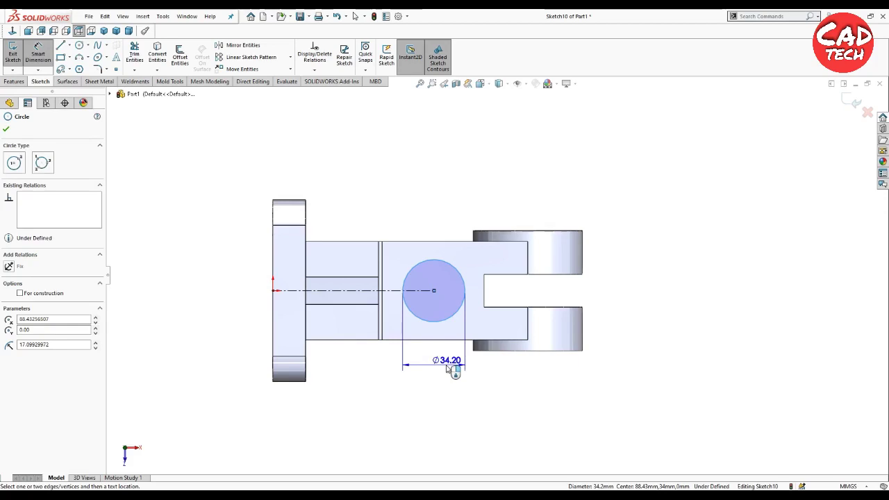
left_click(448, 368)
type("20")
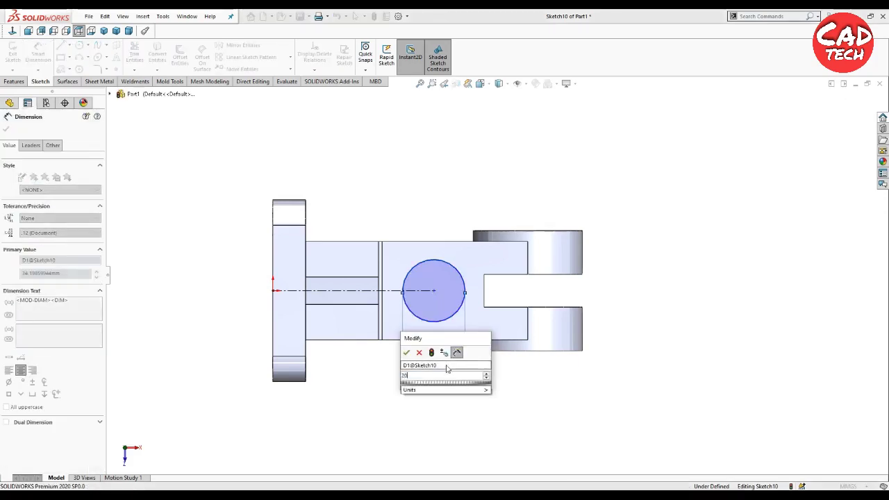
key("Return")
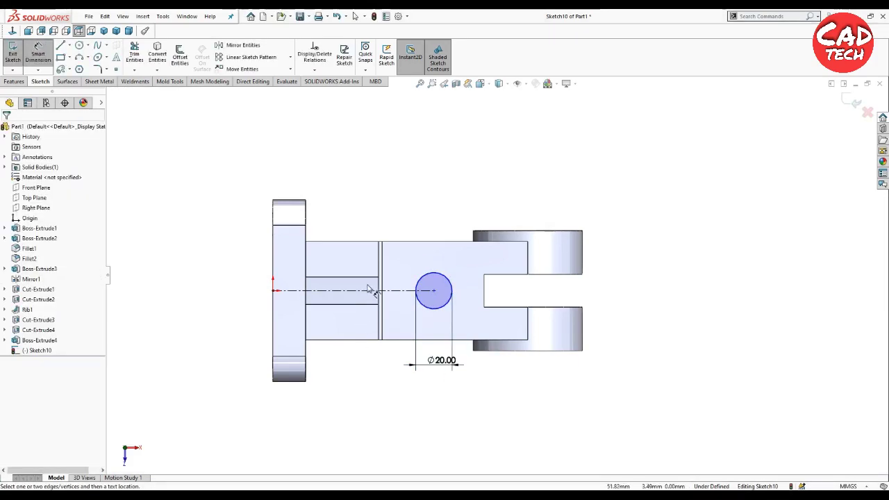
- Add a 65 mm centerline length dimension, then delete it as wrongly referenced
left_click(369, 290)
left_click(376, 401)
type("65")
key("Return")
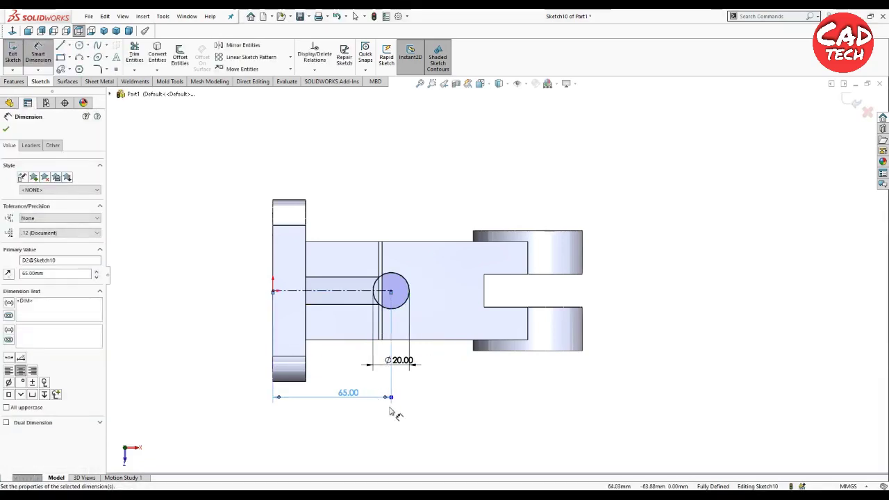
key("Escape")
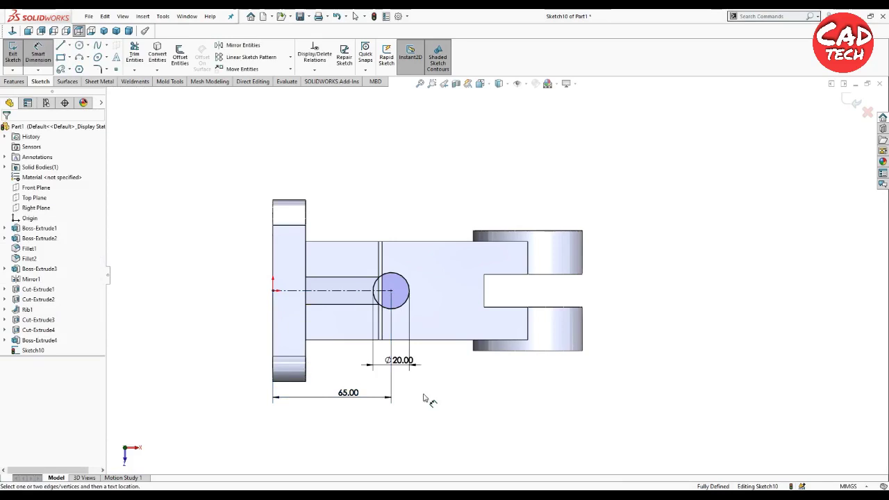
key("Escape")
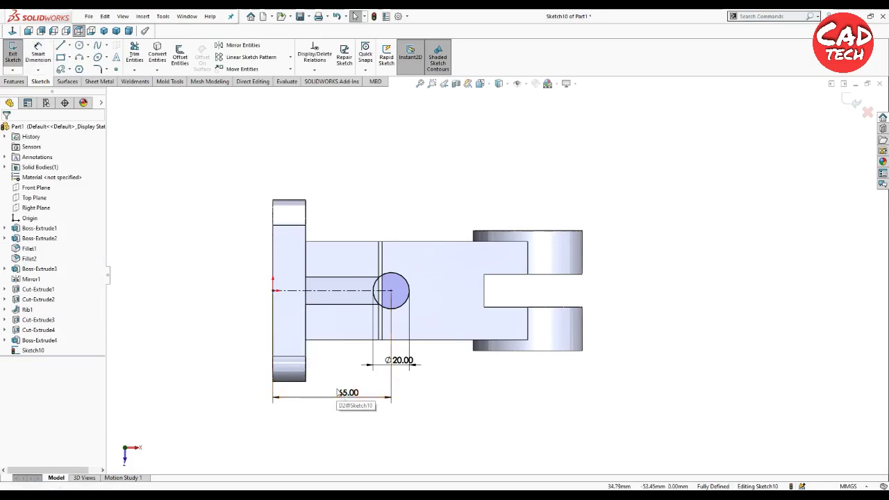
left_click(343, 393)
key("Delete")
- Locate the circle centre 65 mm from the mounting plate's inner edge
left_click(39, 52)
left_click(390, 290)
left_click(307, 337)
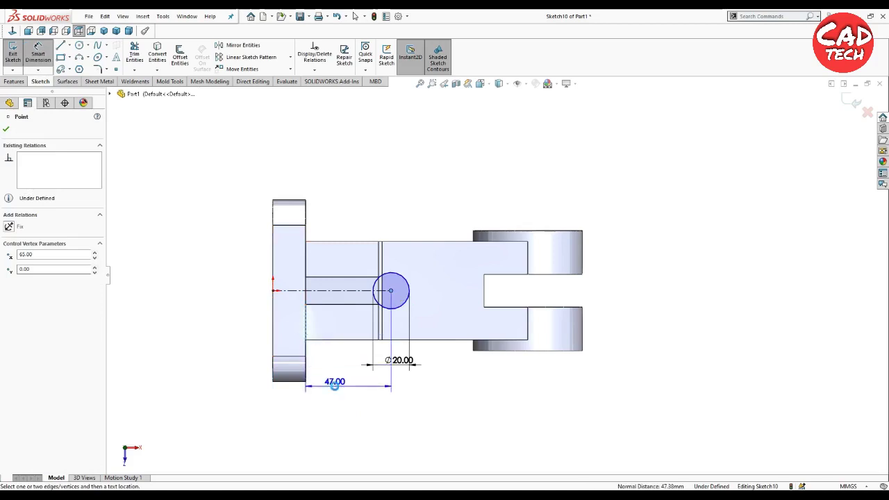
left_click(337, 389)
type("65")
key("Return")
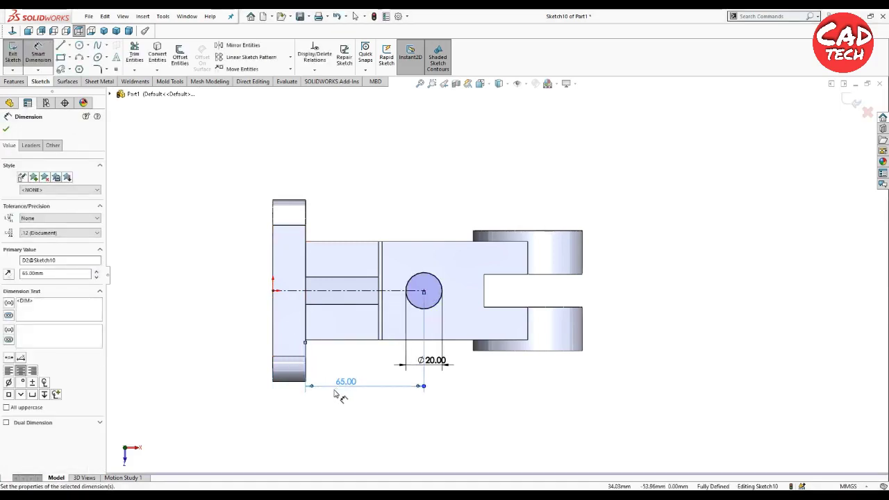
left_click(342, 400)
- Extrude-cut the Ø20 circle 8 mm deep into the arm
left_click(14, 81)
left_click(134, 55)
type("8")
key("Return")
left_click(7, 128)
mouse_move(155, 256)
middle_mouse_down()
mouse_move(351, 169)
mouse_move(379, 169)
mouse_move(137, 151)
middle_mouse_up()
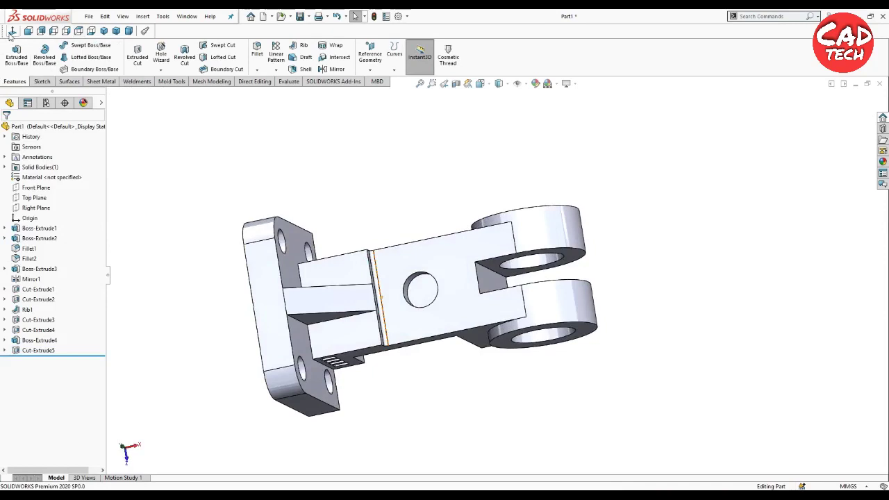
- Start a sketch on the arm's top face with a Ø40 circle concentric to the hole
left_click(78, 31)
left_click(458, 319)
left_click(500, 278)
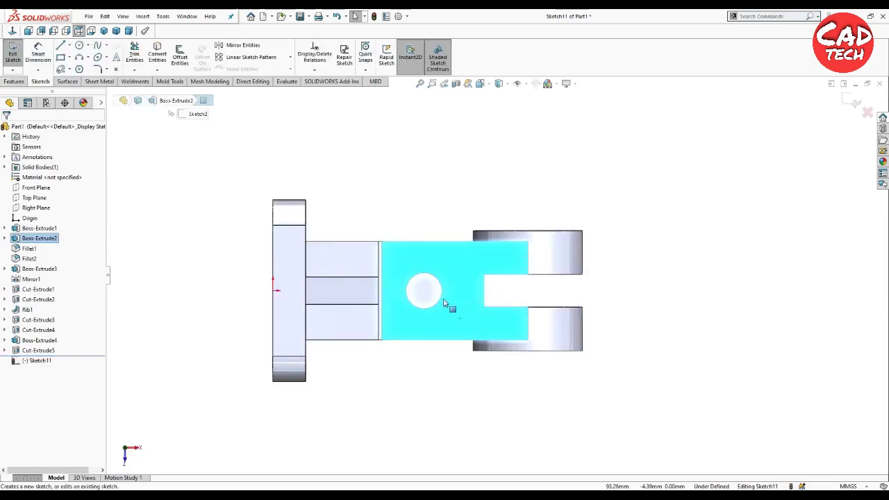
key("l")
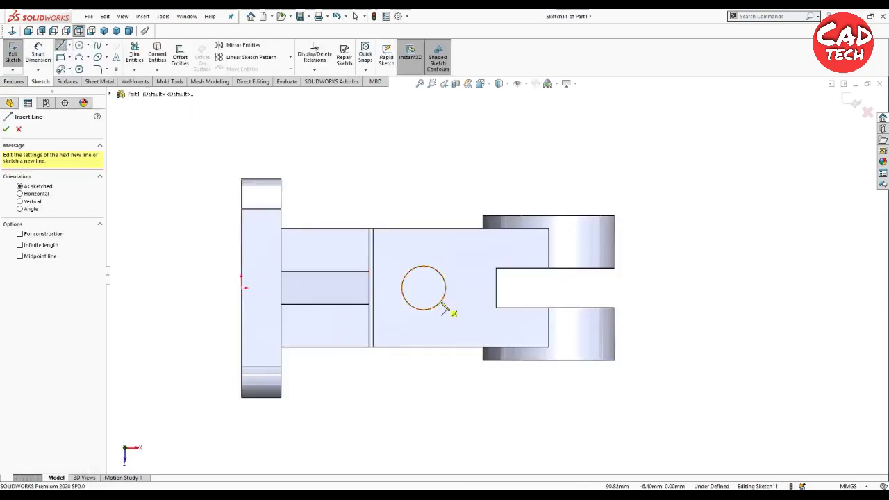
left_click(79, 45)
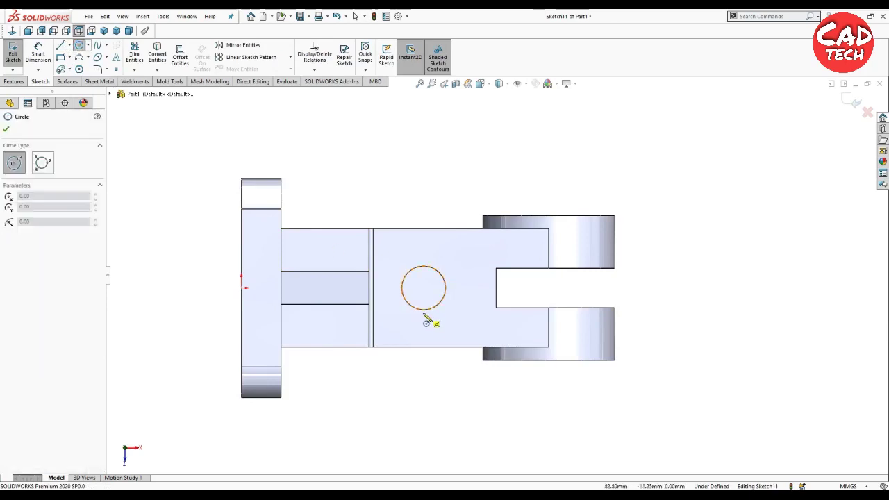
left_click(423, 287)
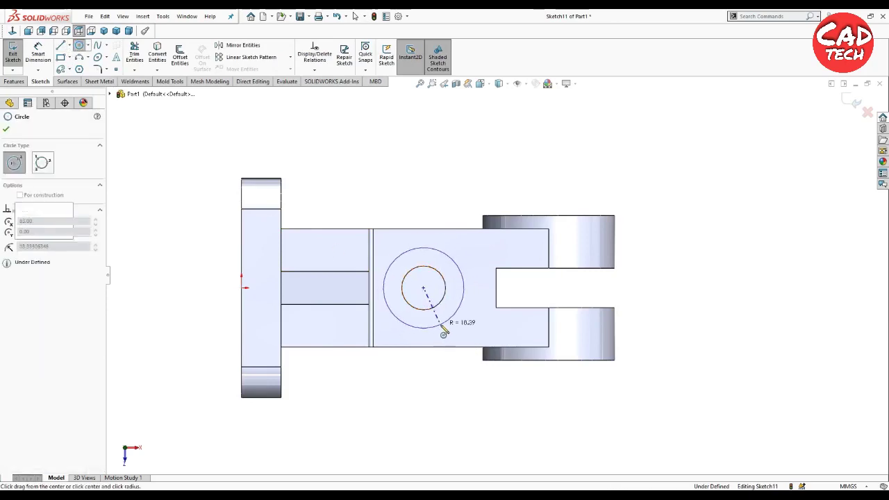
left_click(441, 324)
key("Escape")
left_click(431, 327)
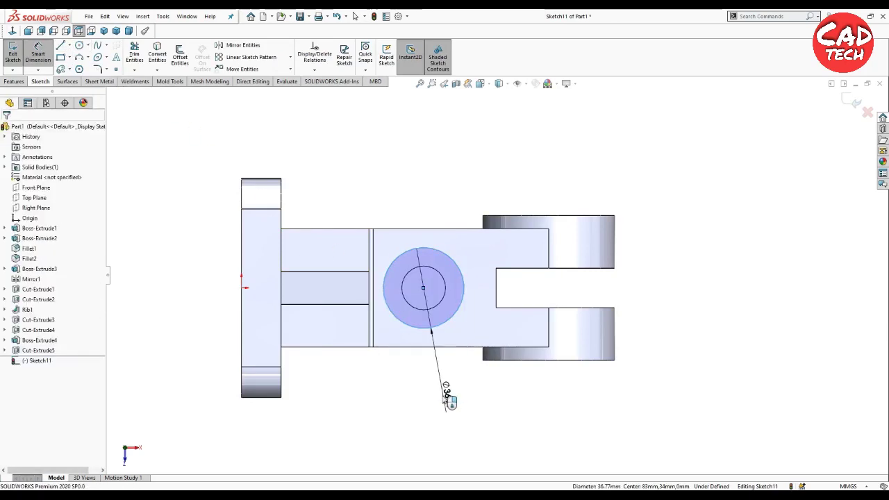
left_click(443, 396)
type("40")
key("Return")
key("Escape")
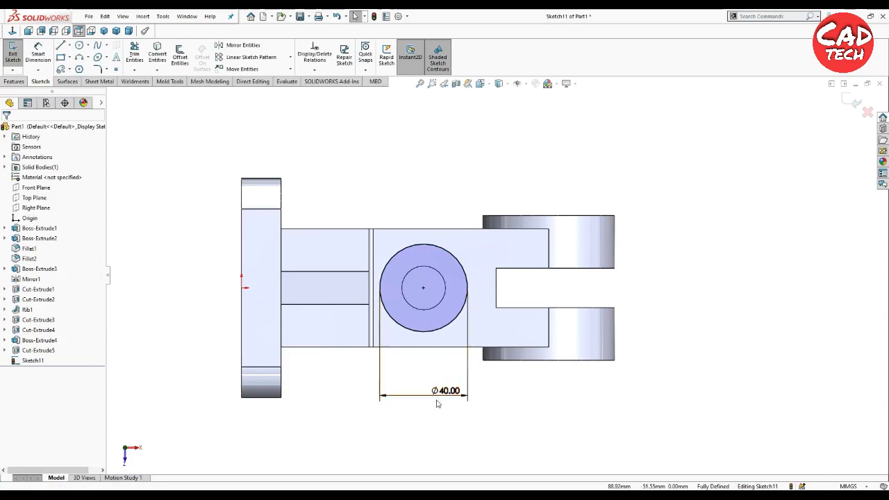
- Draw four small circles on the top, left, bottom and right quadrants of the Ø40 circle
left_click(79, 45)
left_click(424, 245)
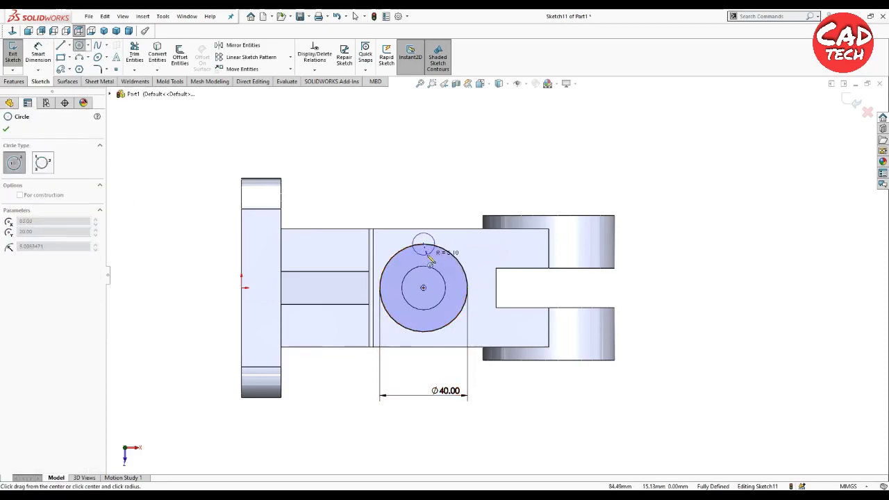
left_click(434, 245)
left_click(379, 288)
left_click(389, 297)
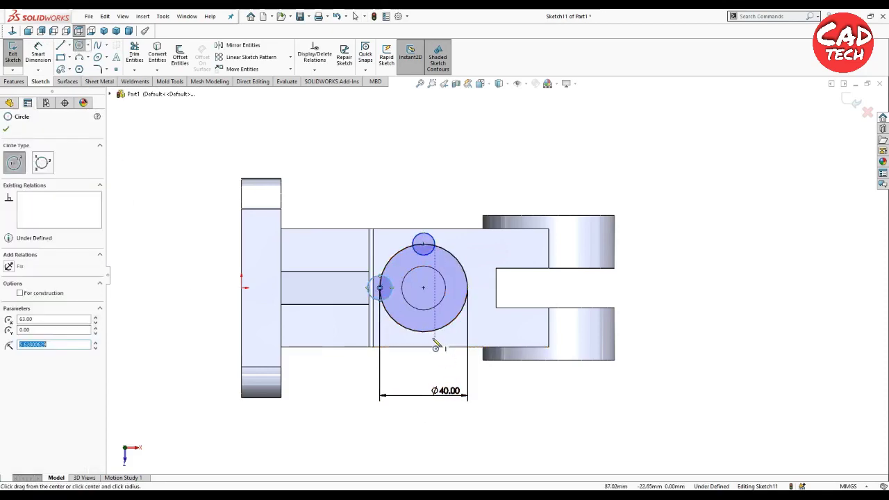
left_click(423, 331)
left_click(431, 339)
left_click(467, 288)
left_click(476, 298)
key("Escape")
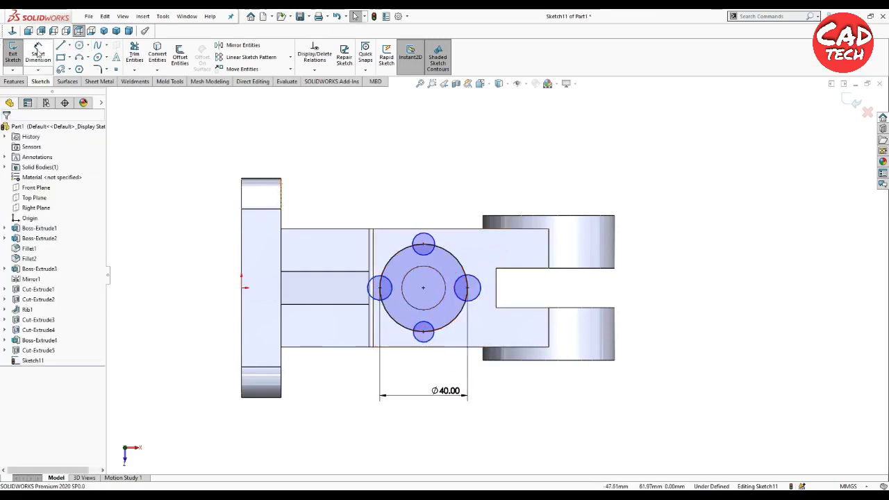
- Dimension the top small circle to Ø5 and make all four small circles Equal
key("d")
left_click(431, 241)
left_click(446, 203)
type("5")
key("Return")
key("Escape")
left_click(424, 243)
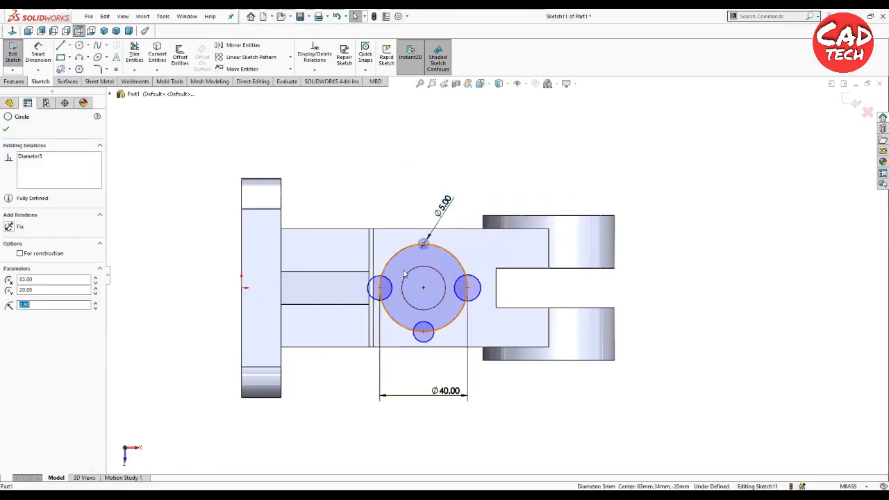
left_click(391, 287, "ctrl")
left_click(423, 332, "ctrl")
left_click(468, 287, "ctrl")
left_click(533, 267)
left_click(146, 118)
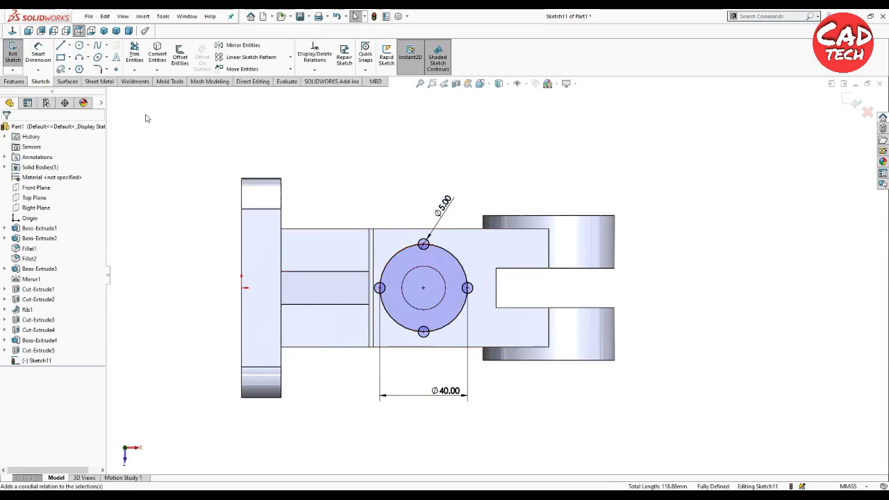
- Trim the inner arcs of the four small circles to form the lobed outline
left_click(134, 56)
scroll(399, 285, "down", 3)
scroll(366, 294, "down", 2)
left_click(361, 293)
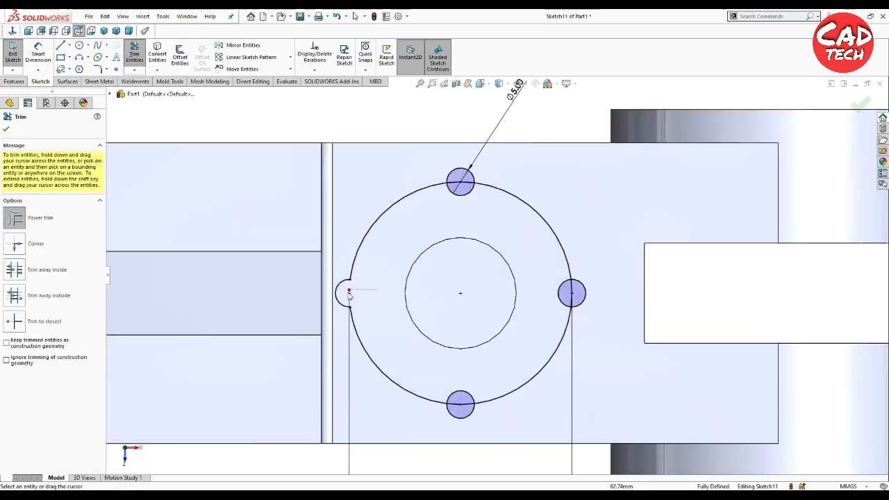
left_click(461, 195)
left_click(560, 298)
left_click(463, 400)
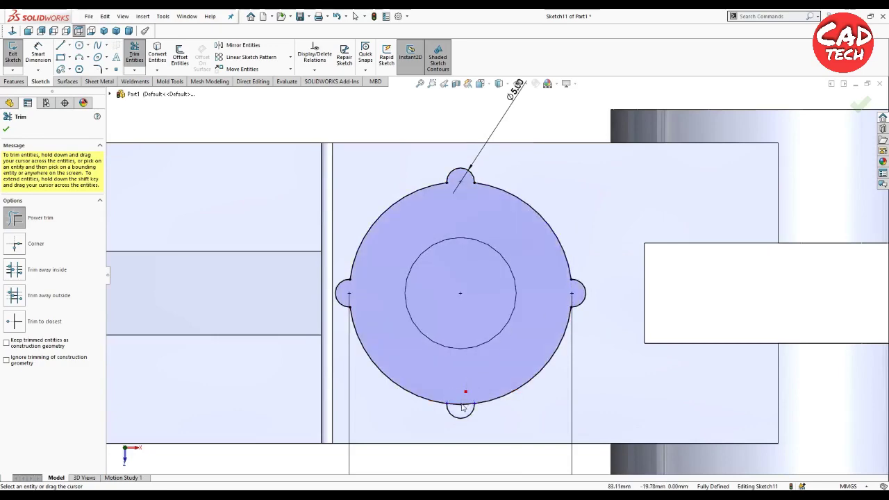
key("Escape")
key("f")
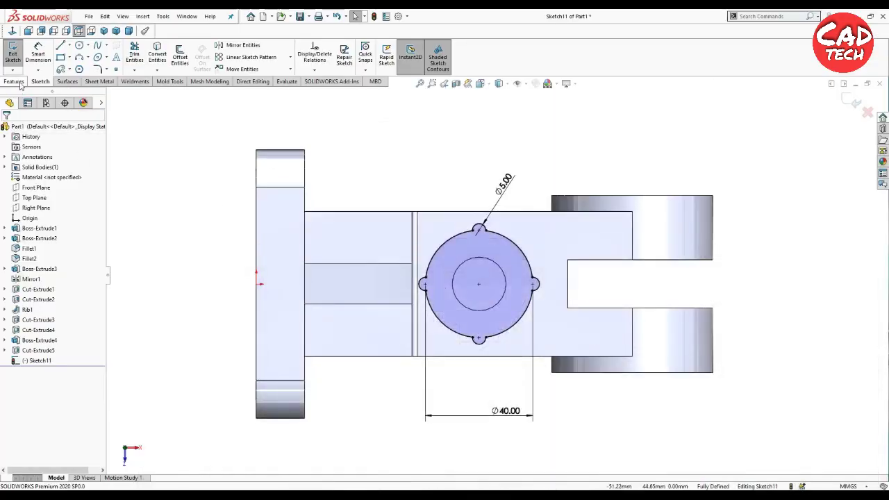
- Extrude-cut the lobed profile 5 mm deep, inspect the recess, and return to Isometric view
left_click(14, 81)
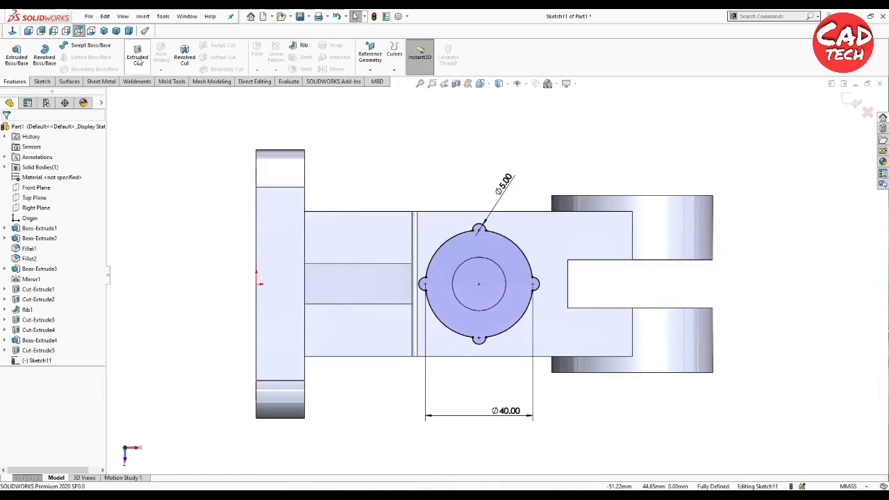
left_click(137, 56)
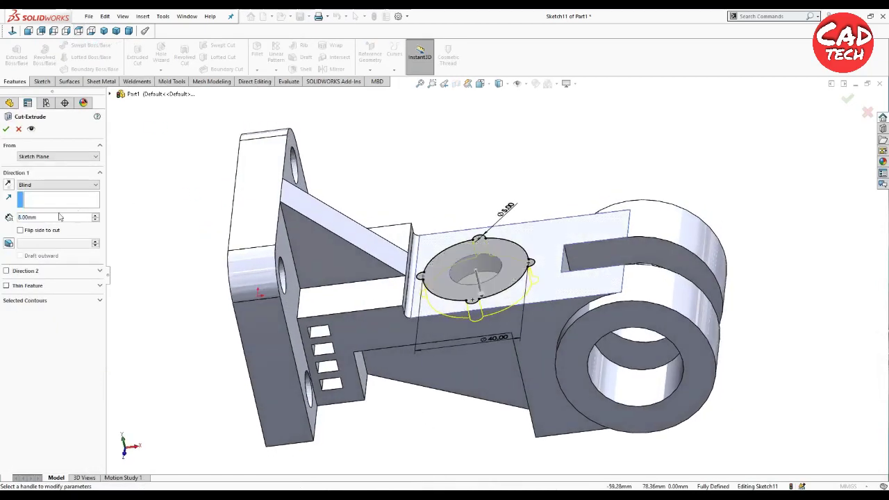
type("5")
key("Return")
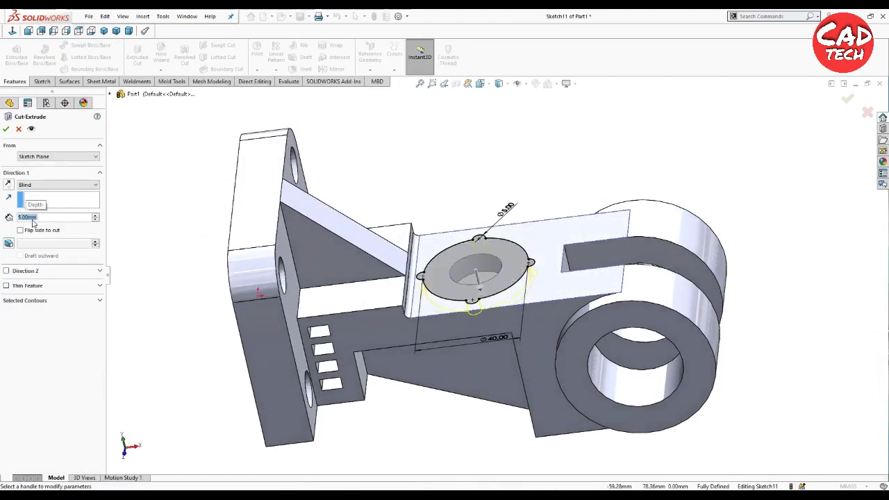
left_click(5, 129)
mouse_move(478, 407)
middle_mouse_down()
mouse_move(436, 449)
mouse_move(540, 402)
mouse_move(427, 308)
mouse_move(343, 273)
mouse_move(295, 324)
middle_mouse_up()
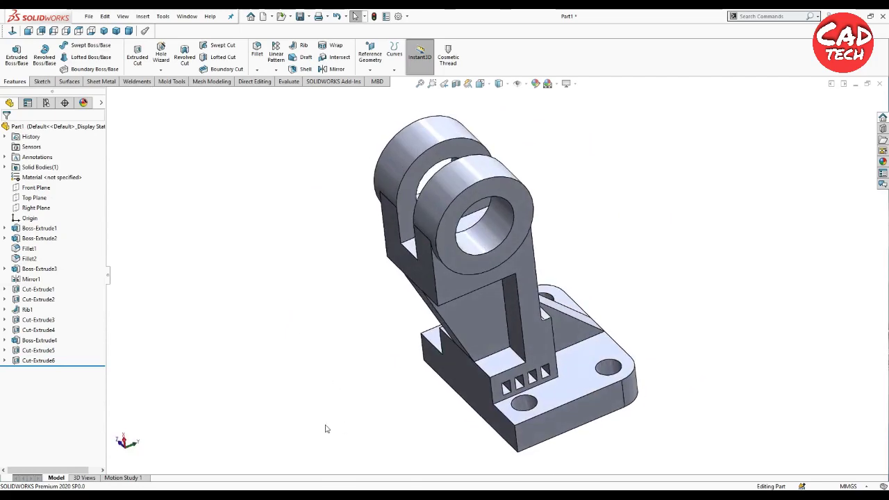
mouse_move(373, 414)
middle_mouse_down()
mouse_move(574, 440)
mouse_move(532, 317)
mouse_move(434, 324)
mouse_move(482, 276)
middle_mouse_up()
scroll(479, 277, "down", 3)
scroll(476, 347, "up", 2)
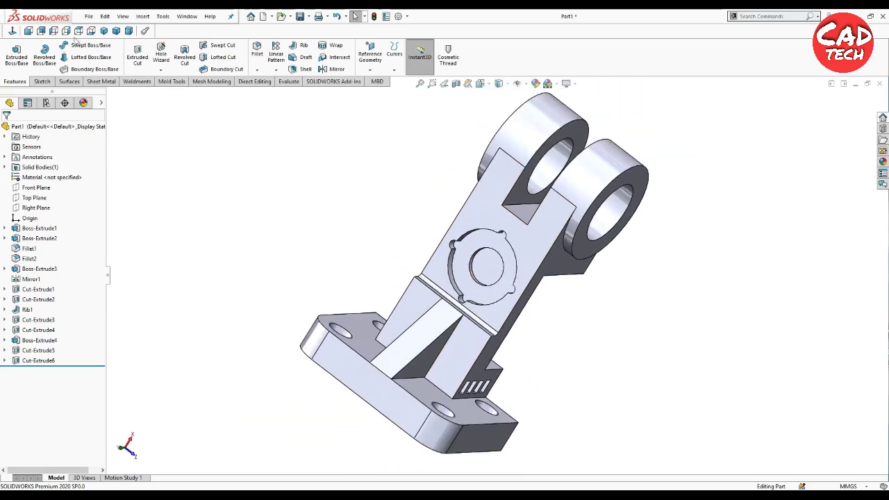
left_click(104, 32)
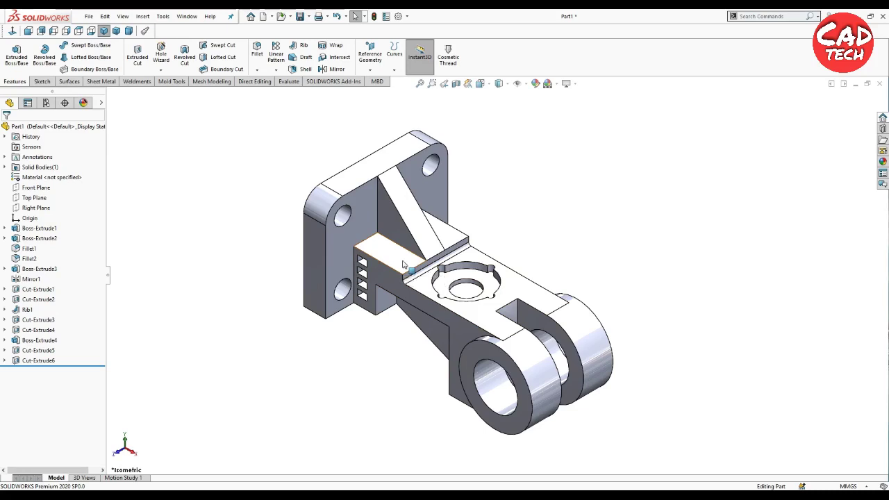
- Start a sketch on the arm's top face, view it head-on, and draw a small circle
left_click(402, 265)
left_click(448, 221)
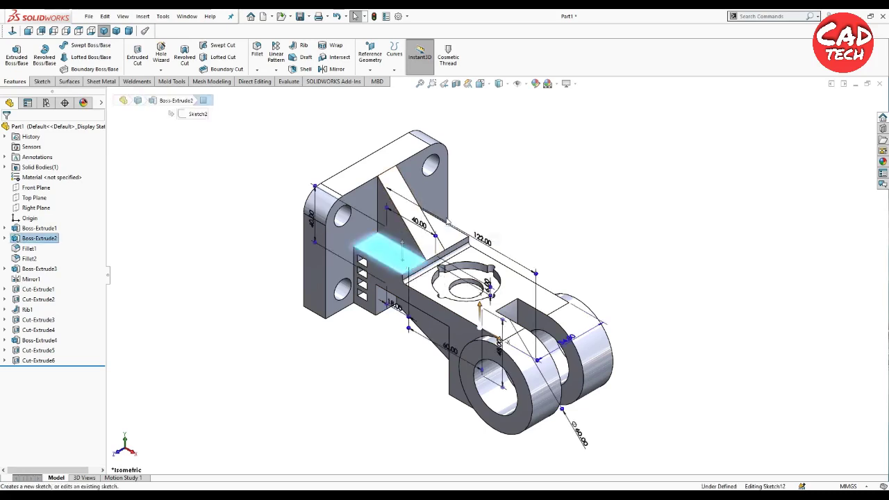
left_click(383, 346)
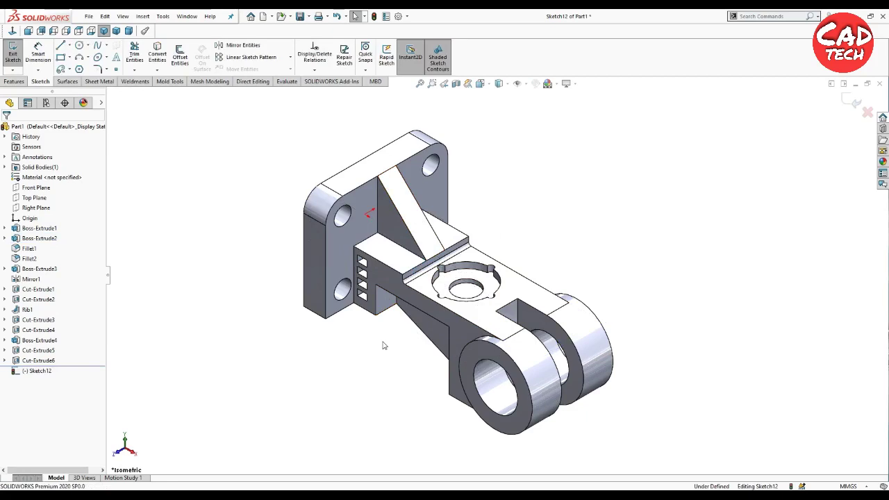
left_click(79, 31)
left_click(79, 45)
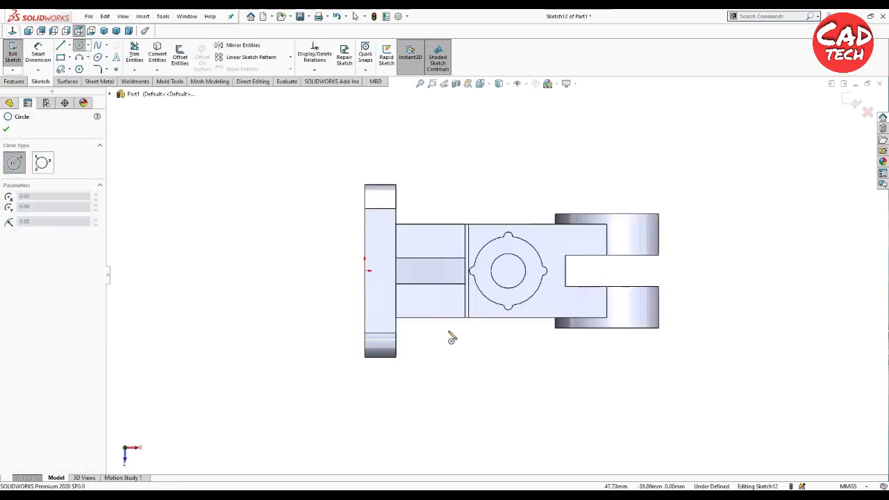
left_click(429, 290)
left_click(438, 305)
- Dimension the circle centre 20 mm from the vertical edge and 10 mm from the horizontal edge
key("d")
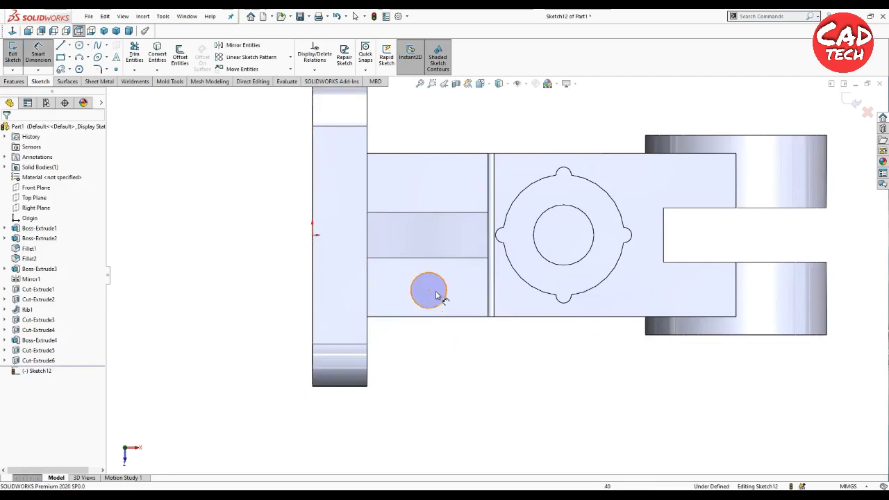
left_click(488, 299)
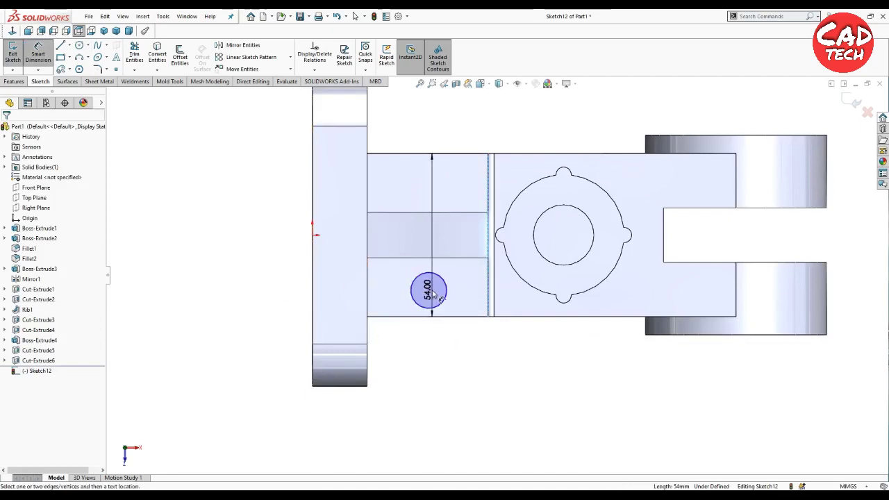
left_click(429, 290)
left_click(443, 351)
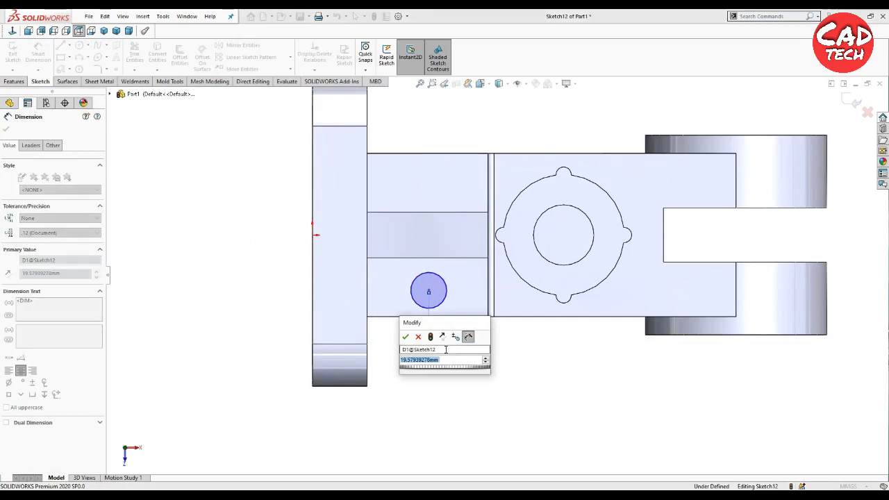
type("20")
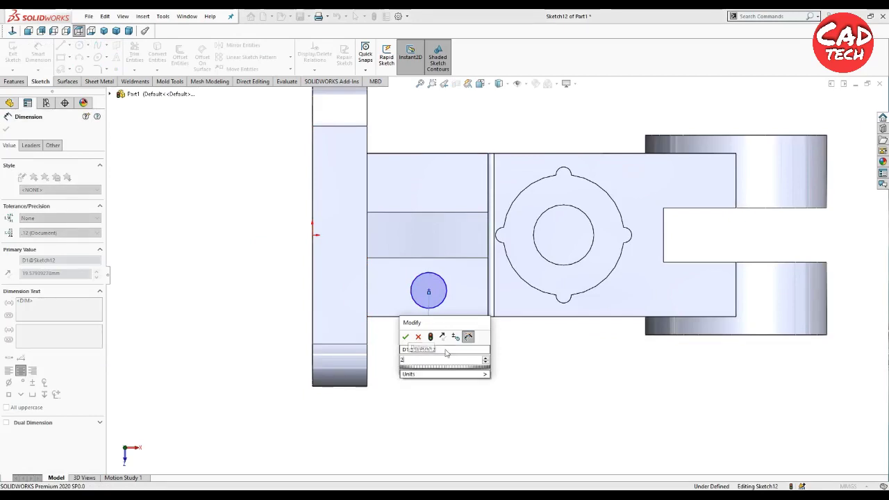
key("Return")
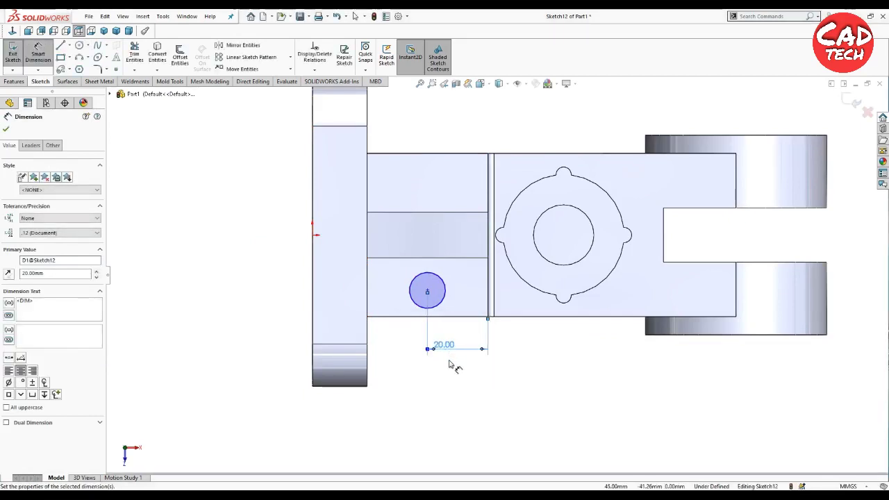
left_click(471, 393)
left_click(424, 257)
left_click(427, 291)
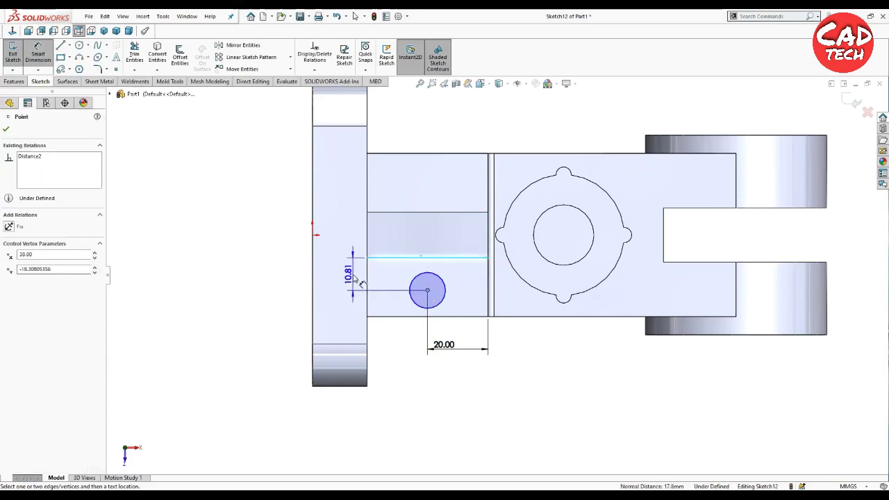
left_click(350, 273)
type("10")
key("Return")
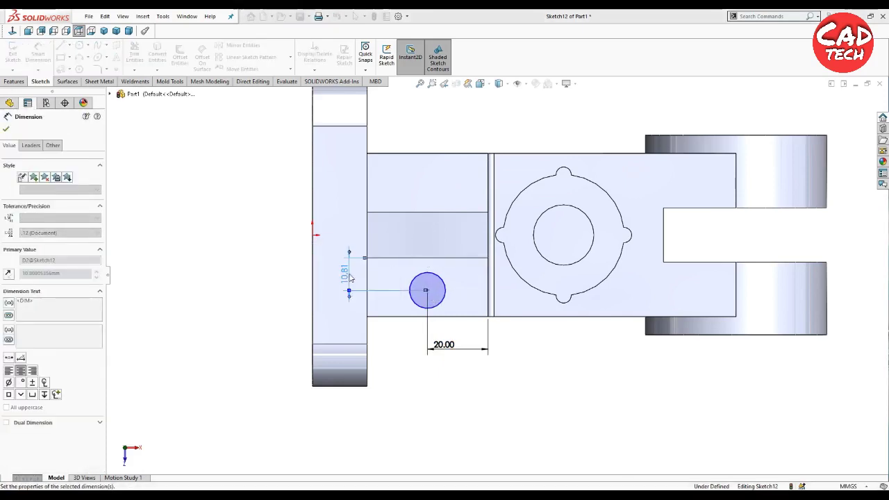
left_click(427, 401)
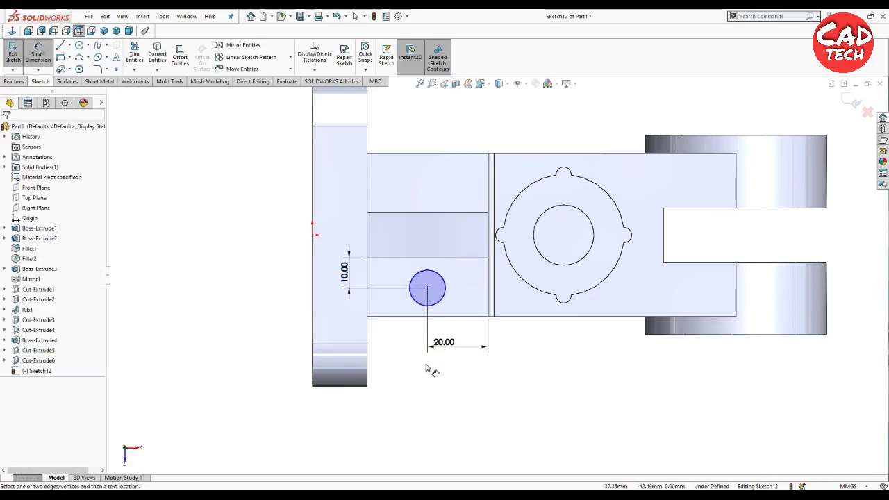
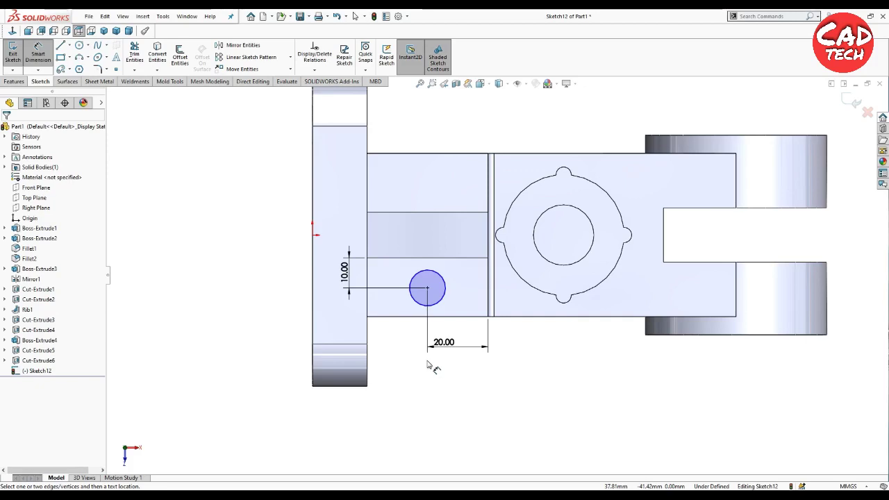
- Dimension the side-block circle to a 10 mm diameter
left_click(438, 304)
left_click(454, 376)
type("10")
key("Return")
left_click(252, 293)
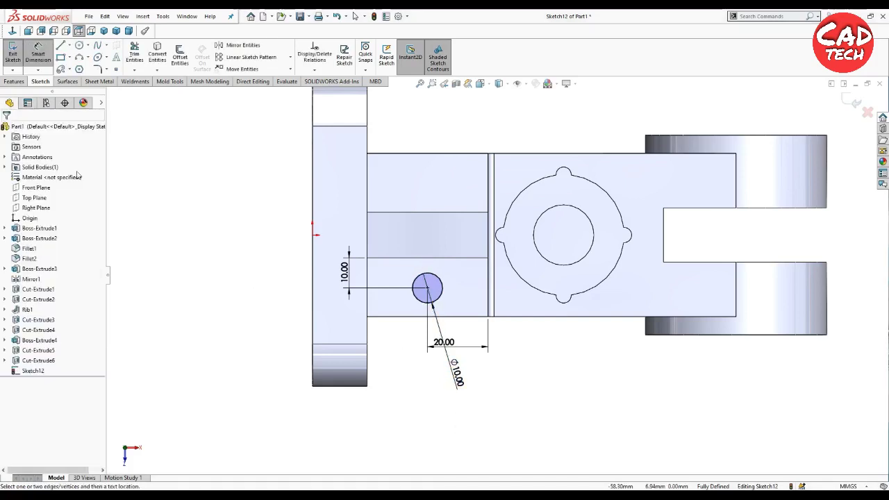
- Extrude-cut the Ø10 circle 2 mm deep as the counterbore recess
left_click(14, 81)
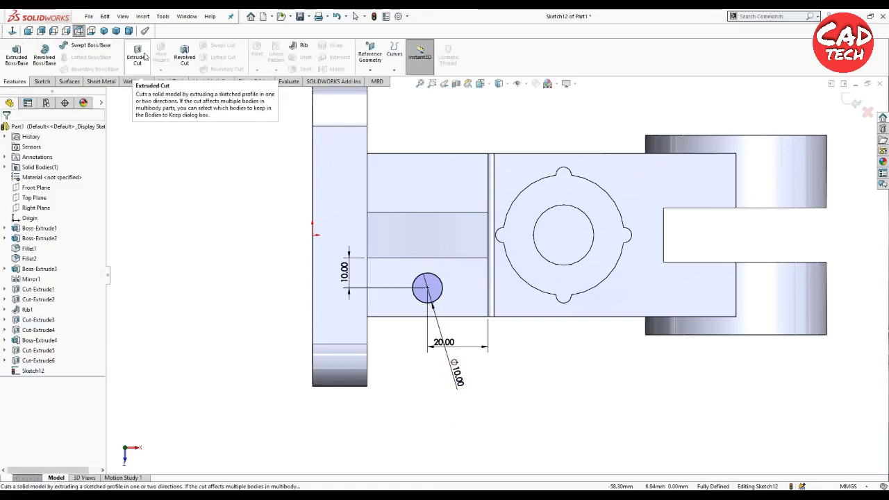
left_click(139, 56)
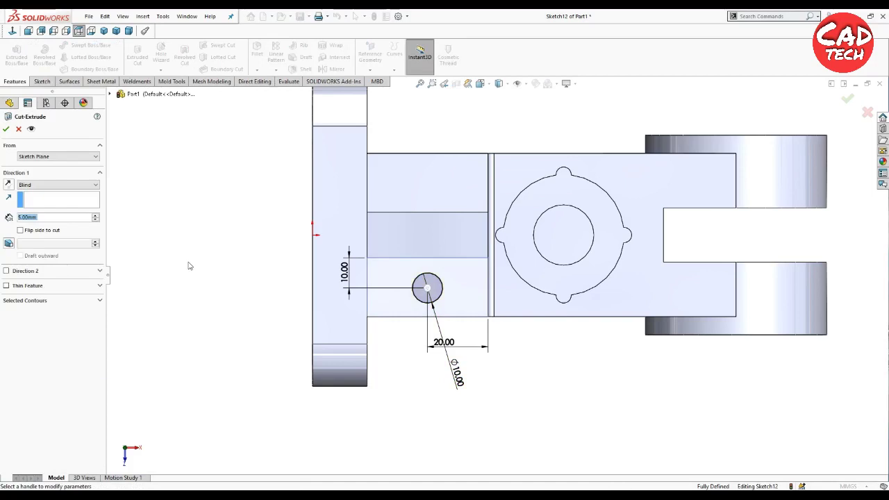
double_click(28, 217)
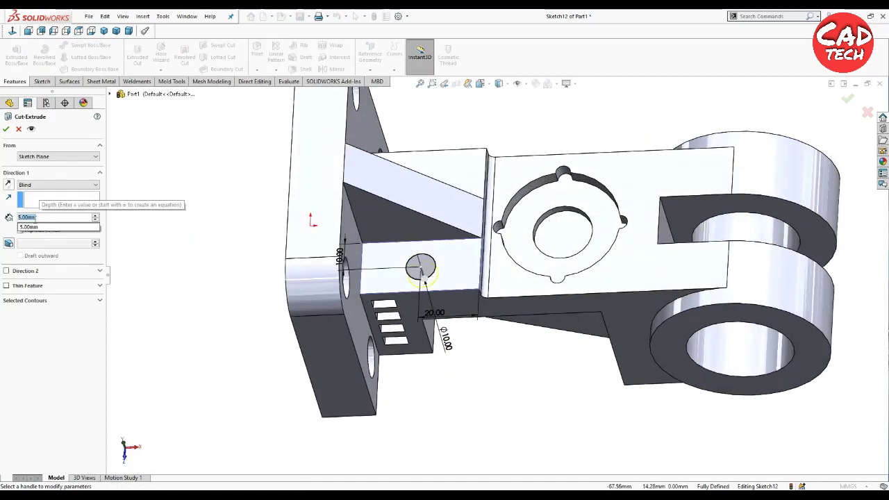
type("52")
key("Return")
left_click(7, 129)
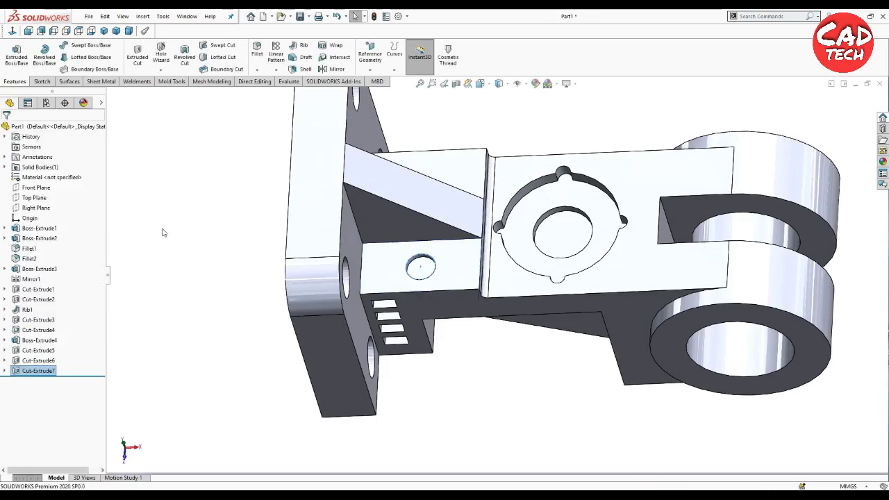
left_click(461, 263)
- Sketch a Ø5 mm circle at the centre of the counterbore floor
left_click(528, 202)
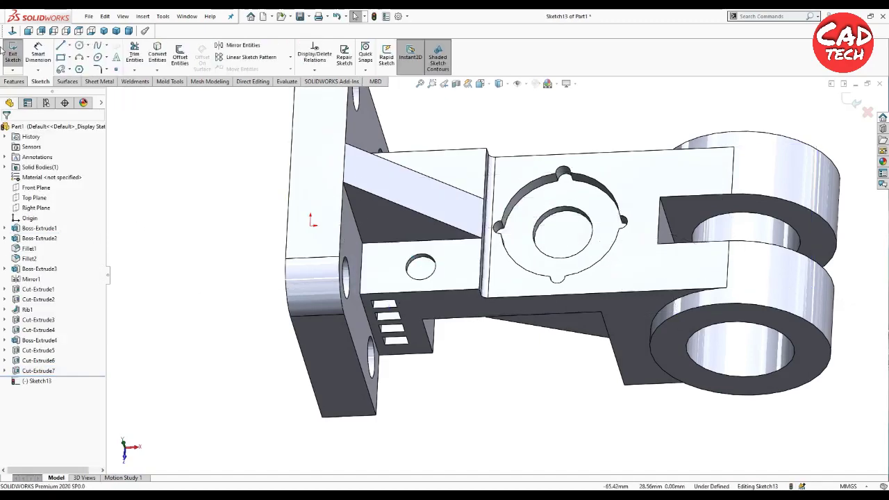
left_click(79, 45)
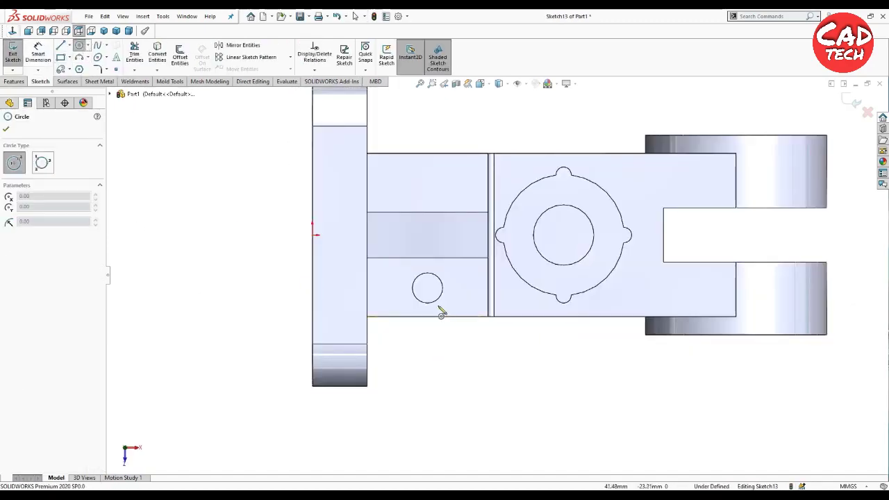
left_click(427, 287)
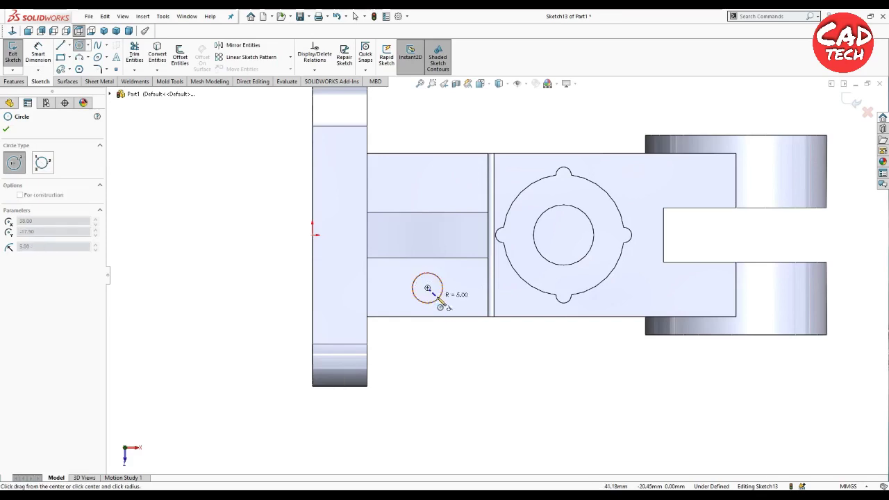
left_click(436, 302)
left_click(37, 52)
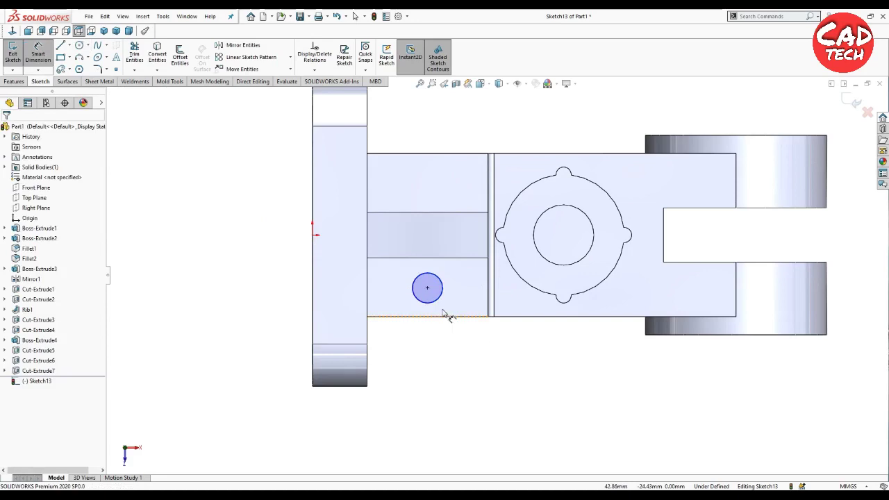
left_click(445, 347)
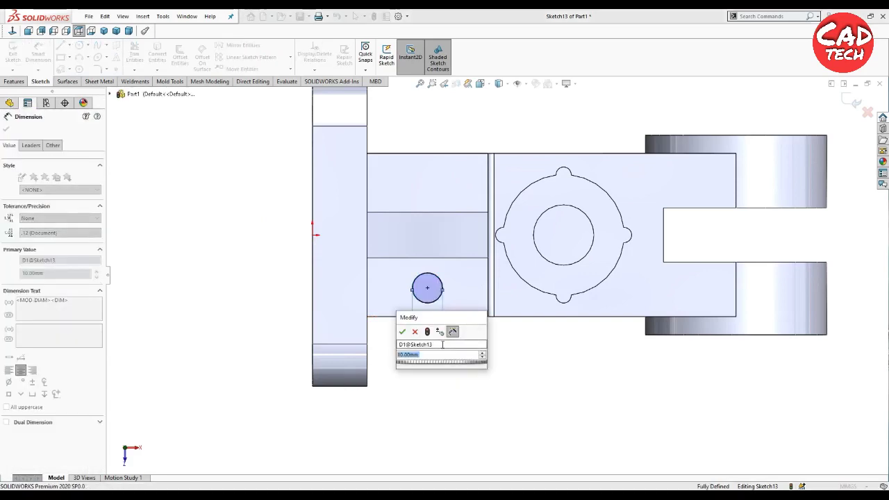
type("5")
key("Return")
- Extrude-cut the Ø5 circle 15 mm deep into the part
left_click(14, 81)
left_click(137, 55)
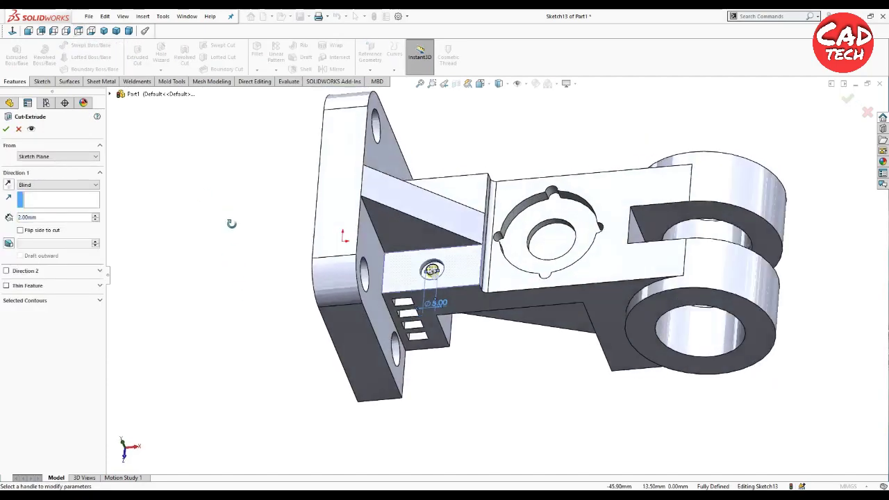
type("15")
key("Return")
middle_click_drag(340, 203, 315, 175)
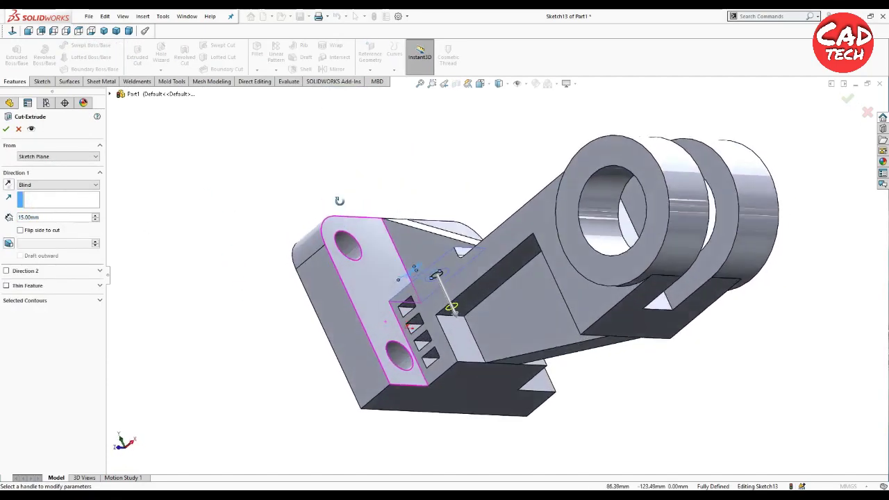
scroll(447, 271, "down", 5)
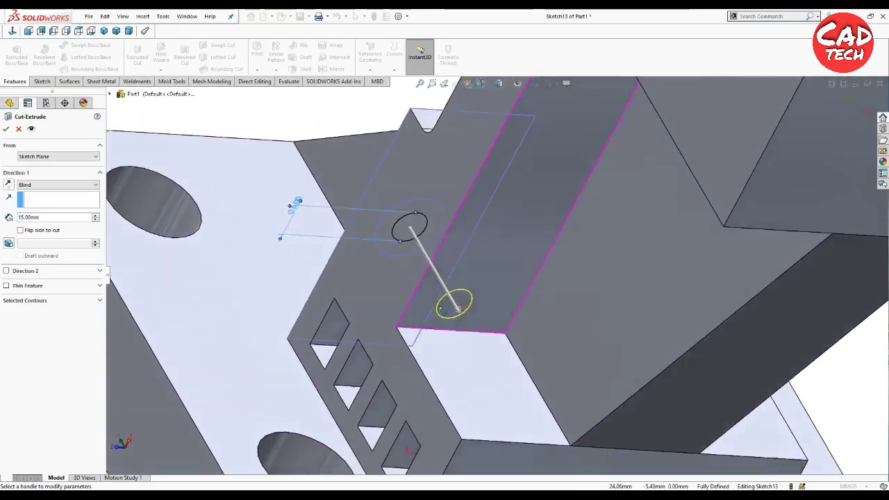
middle_click_drag(447, 271, 501, 223)
scroll(501, 222, "up", 3)
scroll(500, 229, "up", 3)
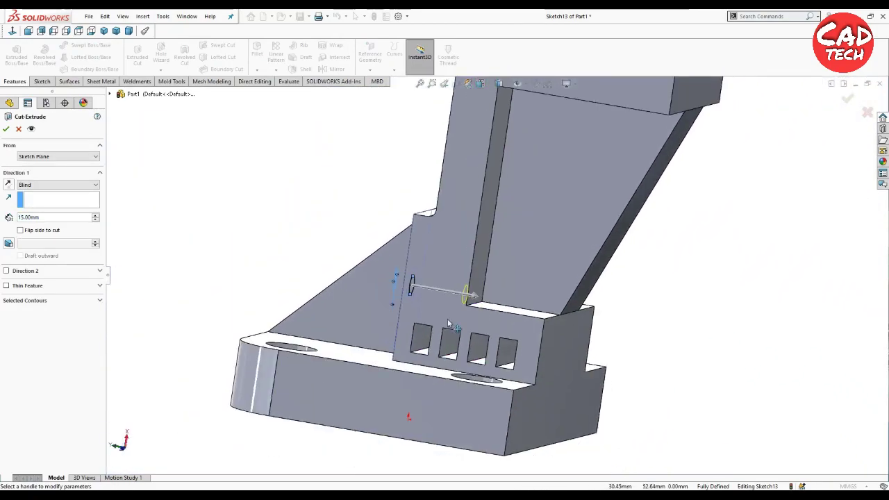
left_click(6, 128)
mouse_move(252, 234)
middle_mouse_down()
mouse_move(301, 252)
mouse_move(338, 196)
mouse_move(292, 289)
middle_mouse_up()
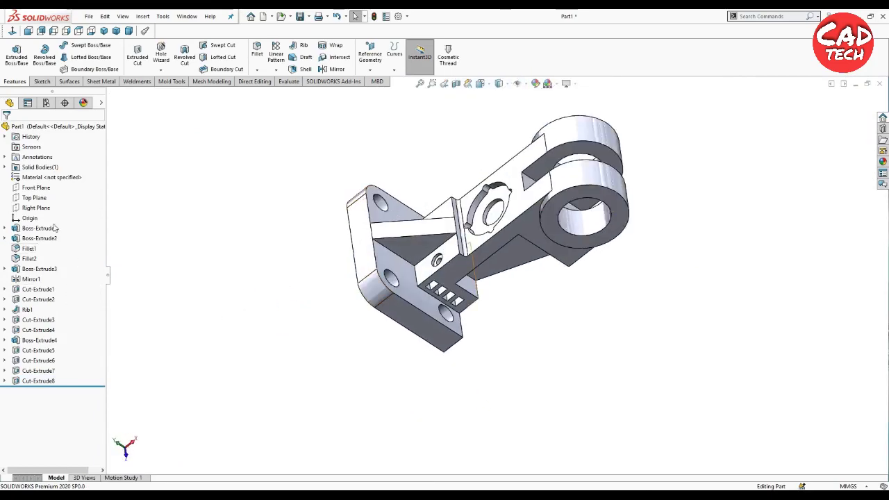
- Mirror Cut-Extrude7 and Cut-Extrude8 across the Front Plane, then view isometrically
left_click(36, 187)
left_click(332, 68)
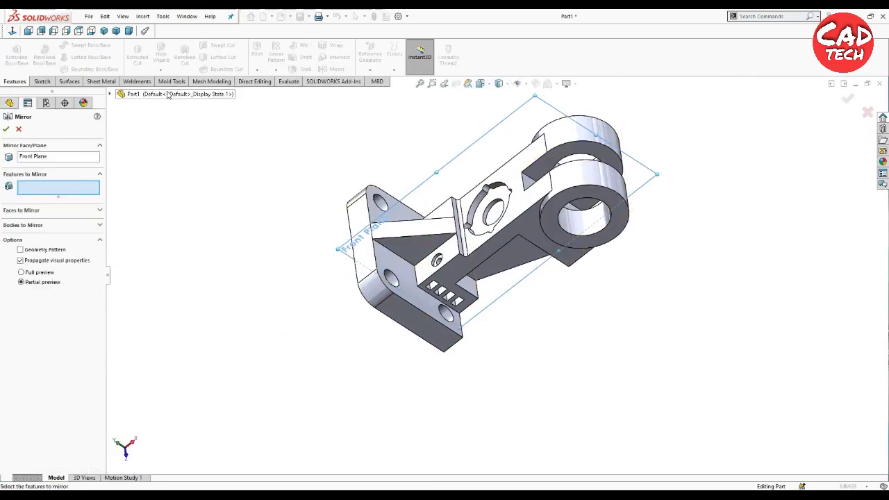
left_click(153, 338)
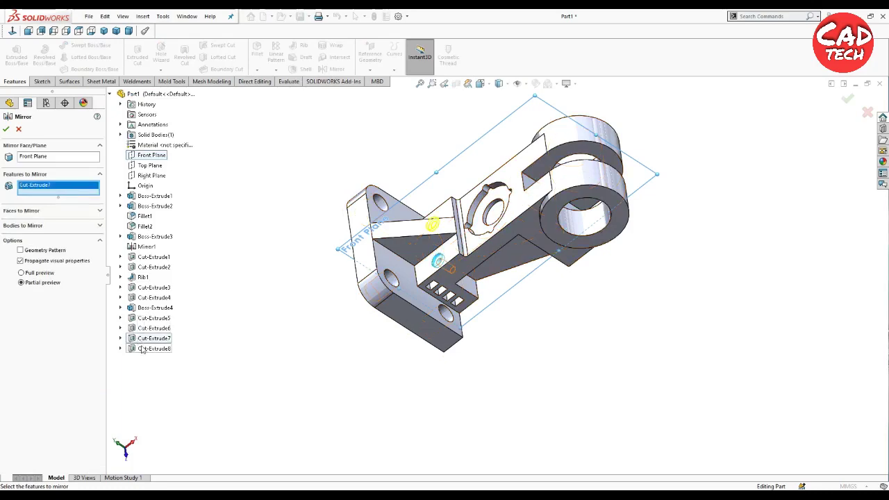
left_click(151, 348)
left_click(5, 129)
mouse_move(343, 312)
middle_mouse_down()
mouse_move(314, 331)
mouse_move(199, 268)
mouse_move(345, 300)
middle_mouse_up()
scroll(492, 246, "down", 2)
key("ctrl+7")
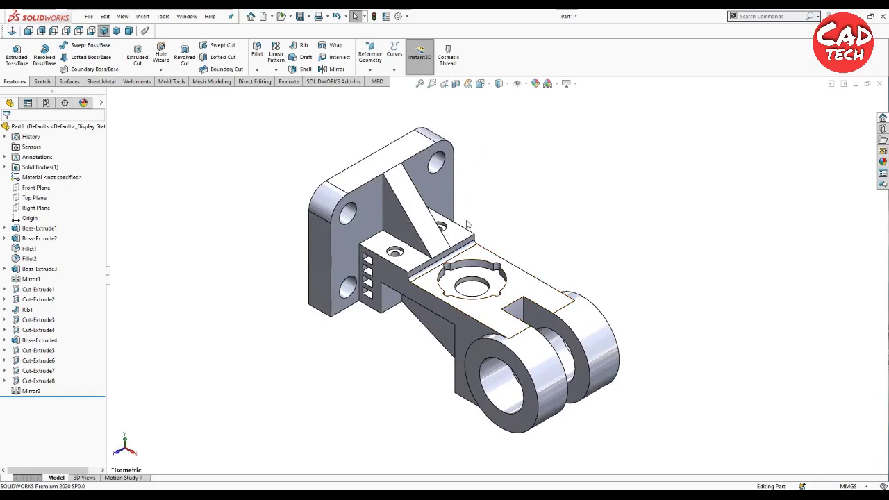
scroll(419, 260, "down", 1)
scroll(419, 260, "down", 1)
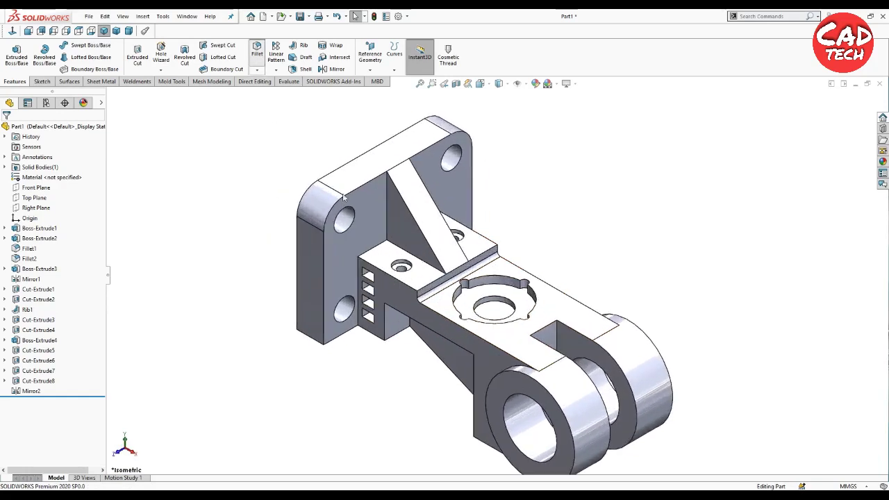
- Start a fillet and select the rim edges of both counterbores
left_click(257, 52)
left_click(473, 247)
scroll(482, 254, "down", 2)
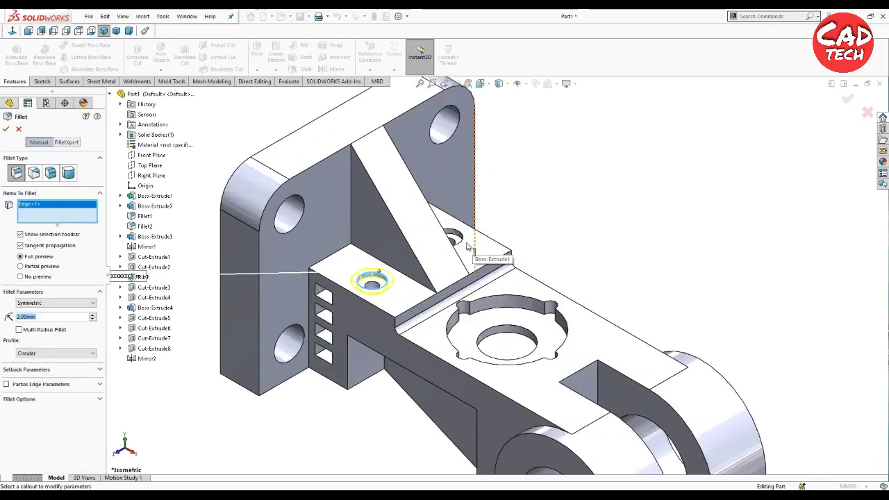
scroll(480, 258, "down", 3)
left_click(461, 255)
scroll(478, 269, "up", 5)
scroll(479, 271, "up", 2)
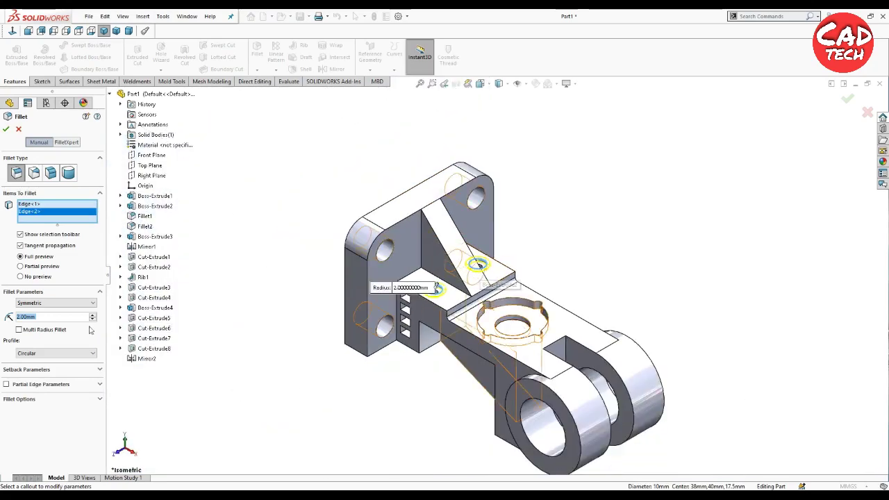
- Set the fillet radius to 1 mm and accept it
left_click(68, 318)
key("Return")
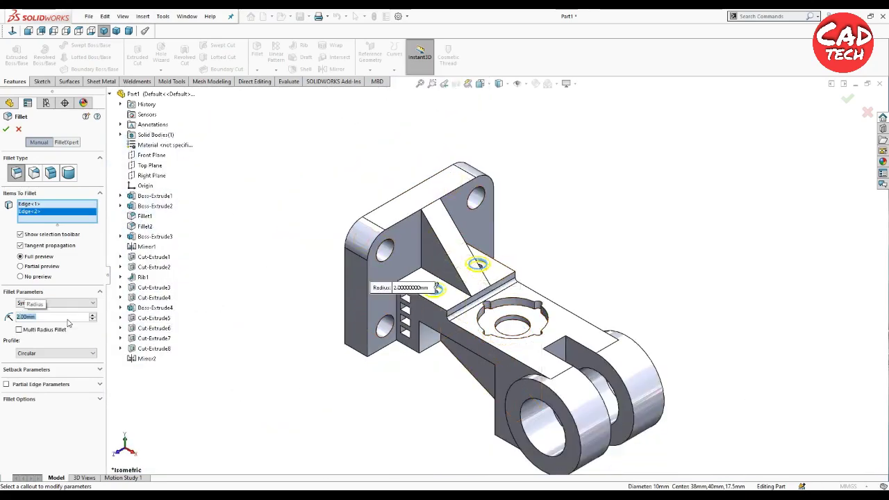
key("shift+z")
key("shift+z")
type("1")
key("Return")
left_click(5, 130)
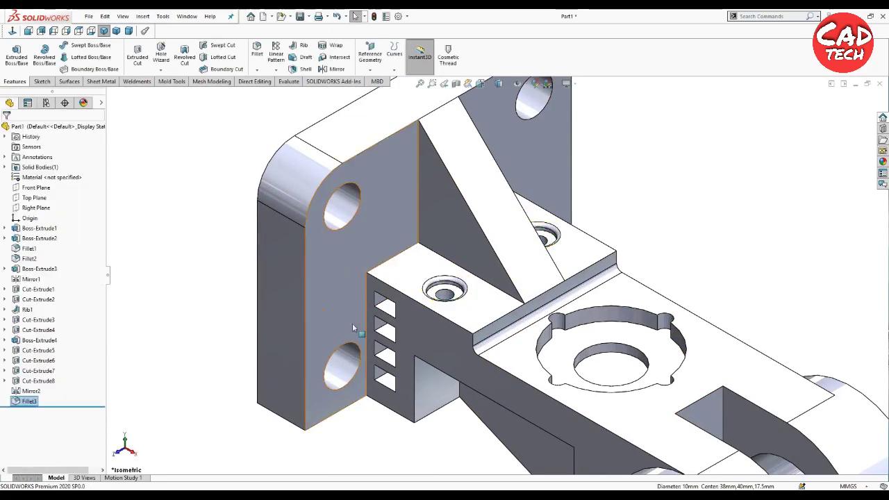
key("f")
mouse_move(416, 382)
middle_mouse_down()
mouse_move(459, 283)
mouse_move(372, 323)
middle_mouse_up()
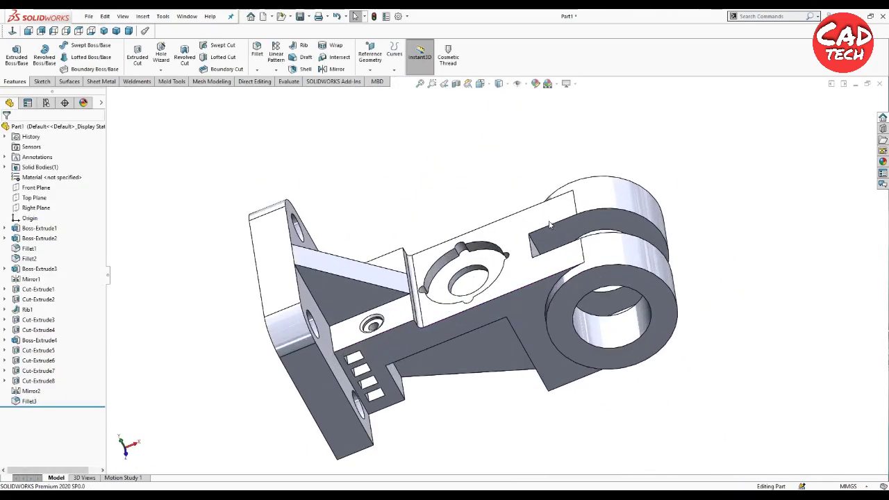
left_click(286, 84)
left_click(71, 52)
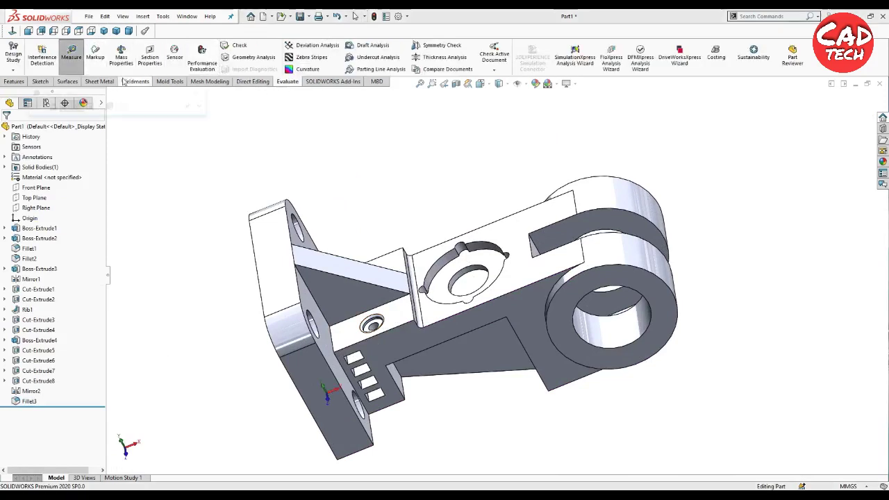
- Measure the counterbored hole edge at 12 mm diameter, then fit the part in isometric view
scroll(348, 331, "down", 4)
left_click(424, 308)
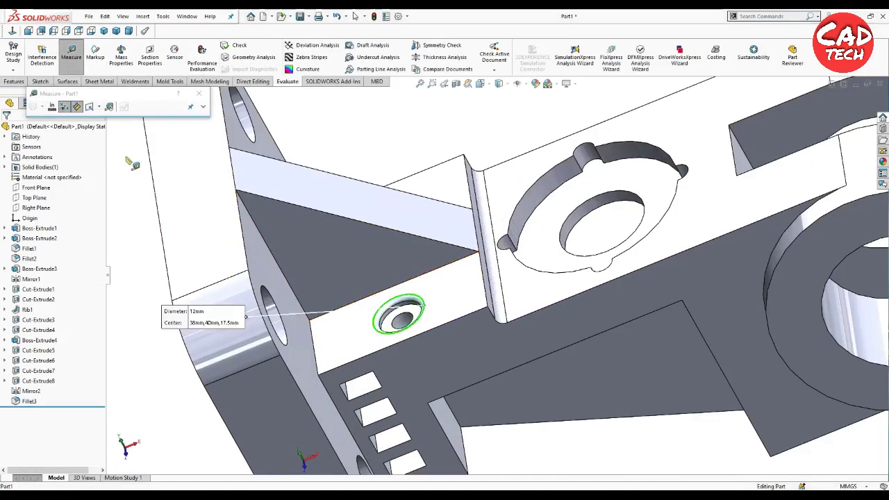
left_click(198, 93)
key("f")
mouse_move(299, 277)
middle_mouse_down()
mouse_move(651, 338)
mouse_move(430, 250)
middle_mouse_up()
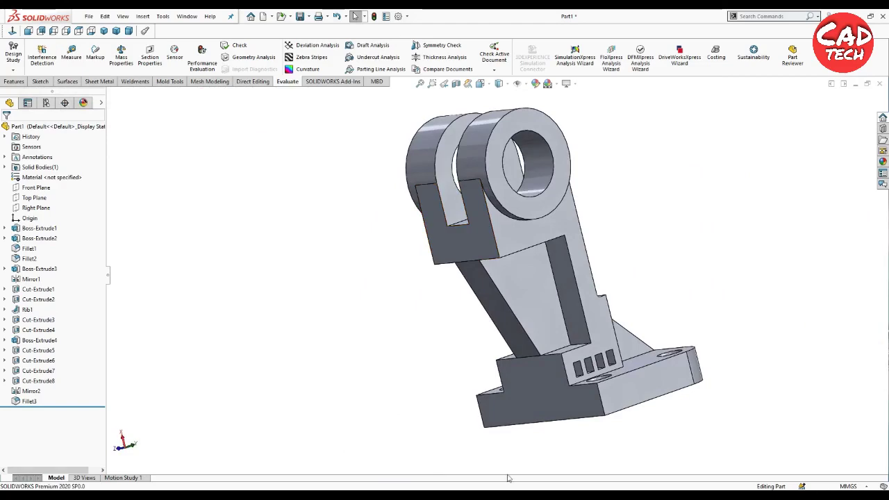
left_click(104, 31)
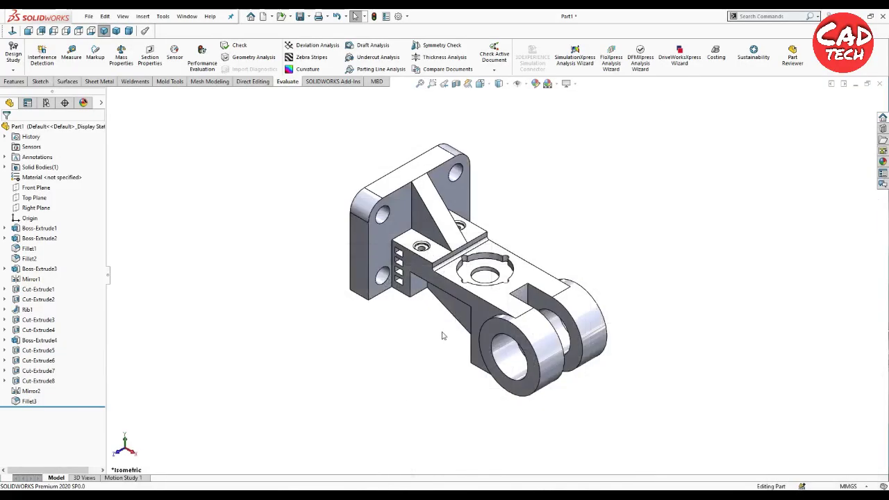
- Zoom in, check Fillet3's edges in the tree, and show the Appearances, Scenes, and Decals pane
scroll(444, 336, "down", 1)
scroll(526, 208, "down", 1)
scroll(541, 313, "down", 1)
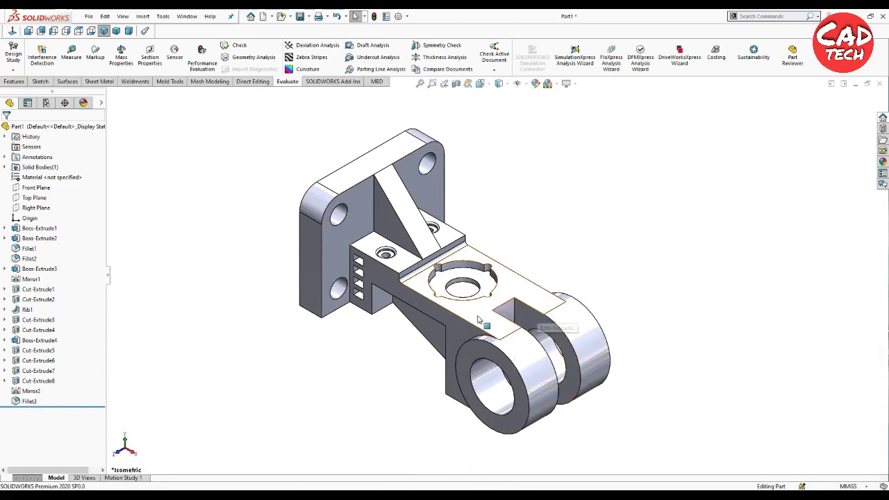
scroll(539, 359, "down", 1)
scroll(531, 291, "up", 1)
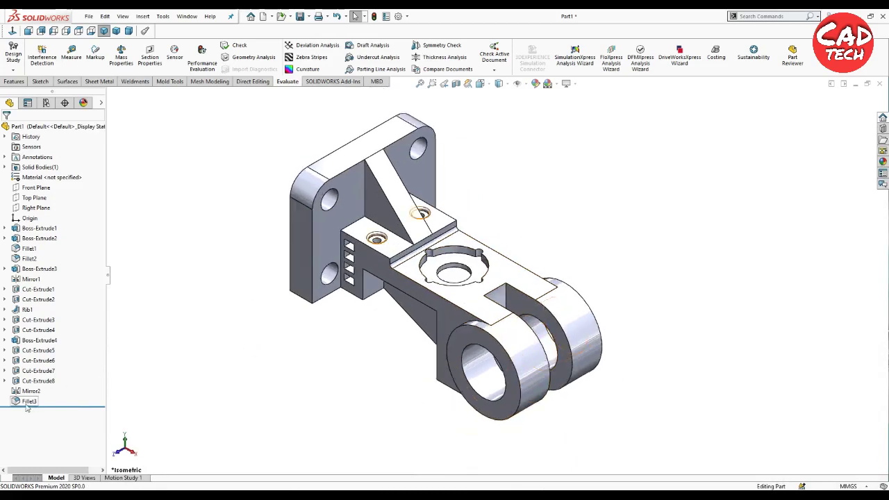
left_click(25, 402)
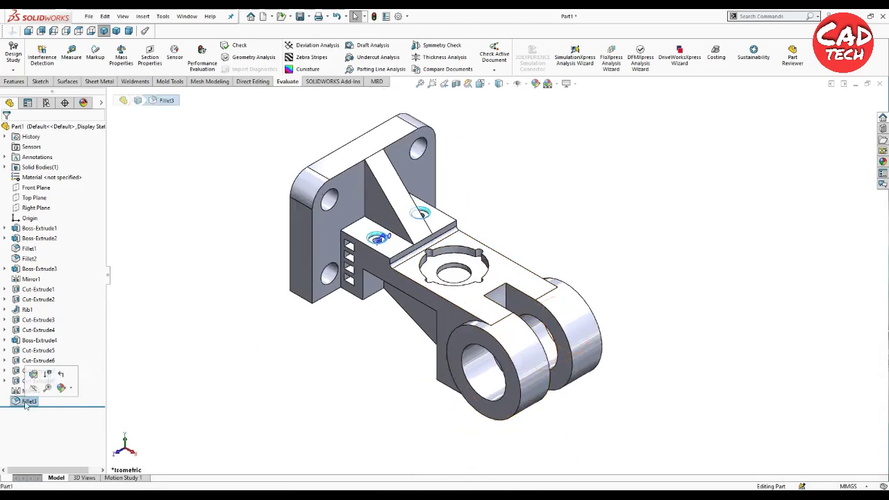
left_click(825, 149)
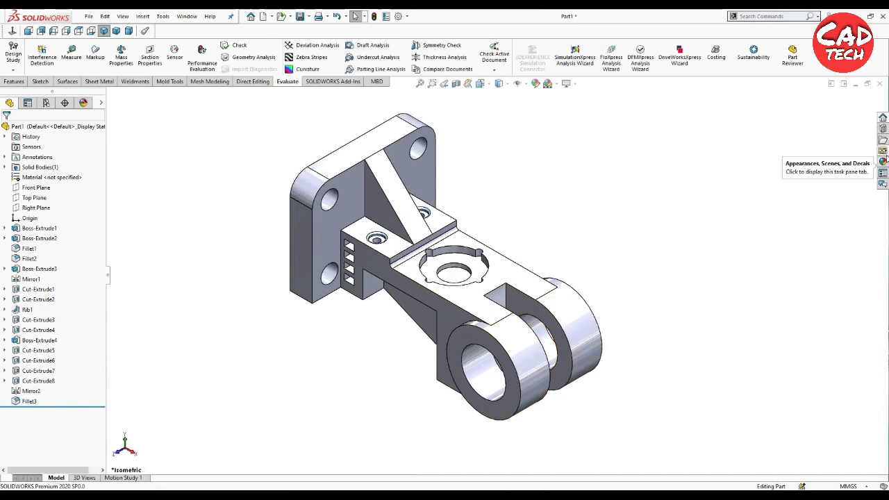
left_click(882, 162)
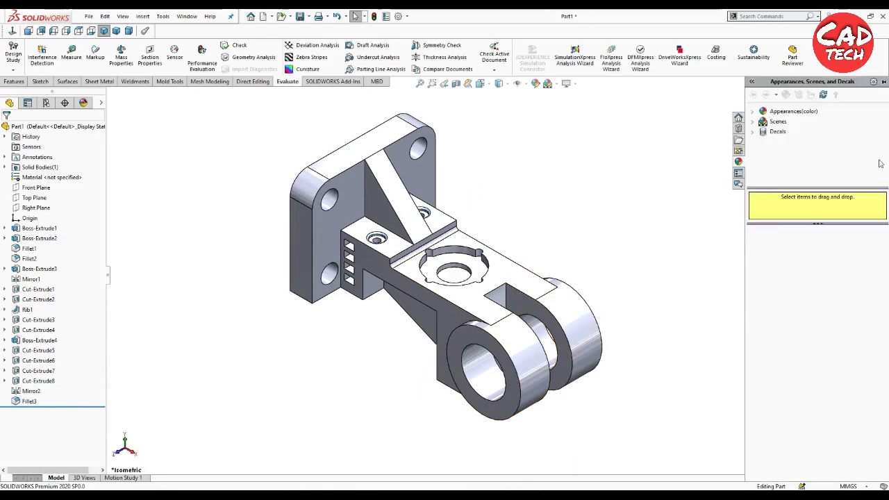
- Apply satin finish stainless steel from Metal > Steel to the bracket
left_click(763, 131)
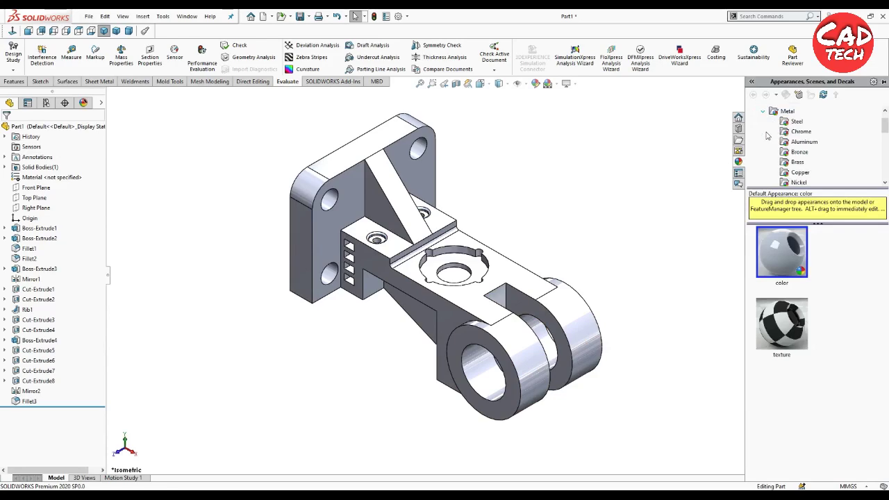
left_click(796, 121)
left_click_drag(779, 393, 539, 302)
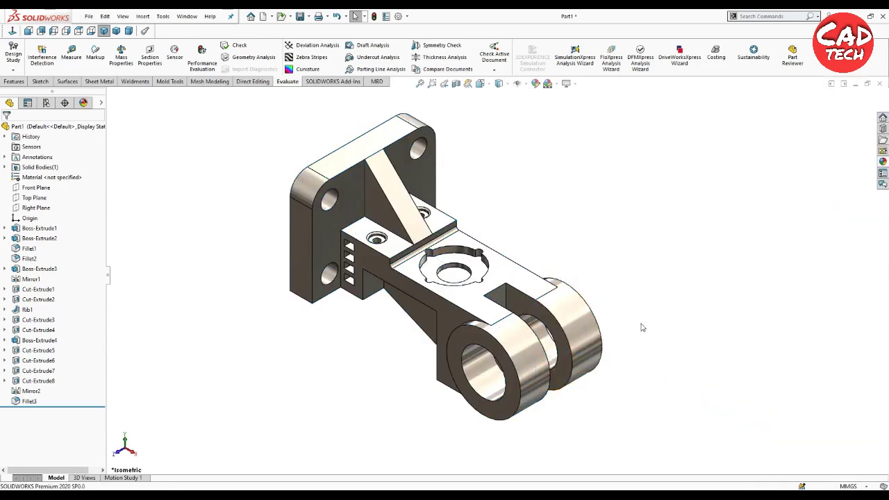
key("ctrl+7")
left_click(5, 167)
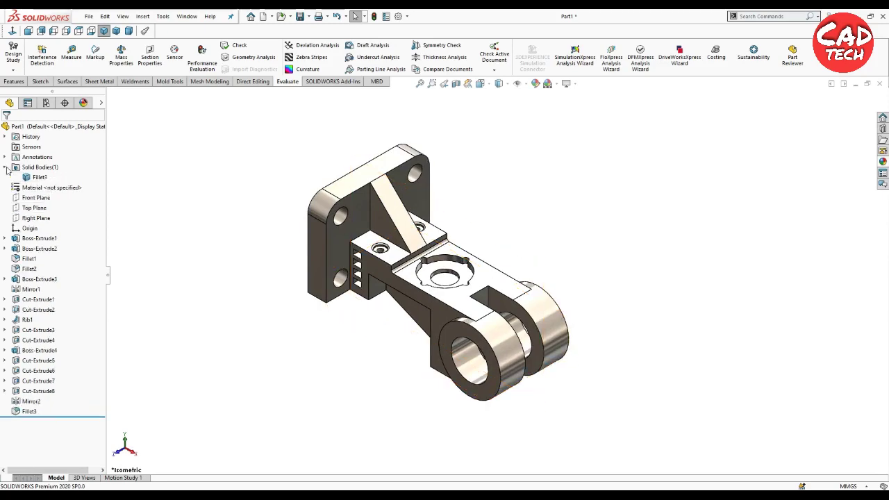
- Edit the solid body's appearance colour, trying swatches and accepting a pink-red tint
left_click(39, 177)
left_click(535, 83)
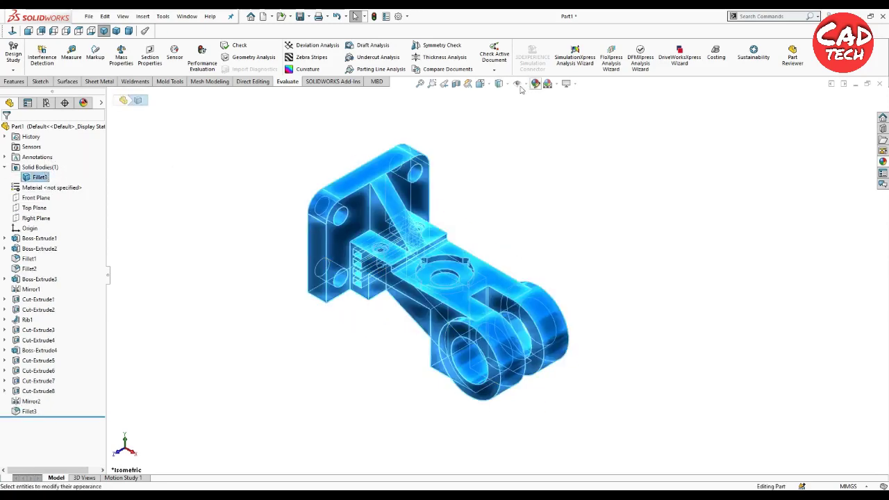
left_click(45, 338)
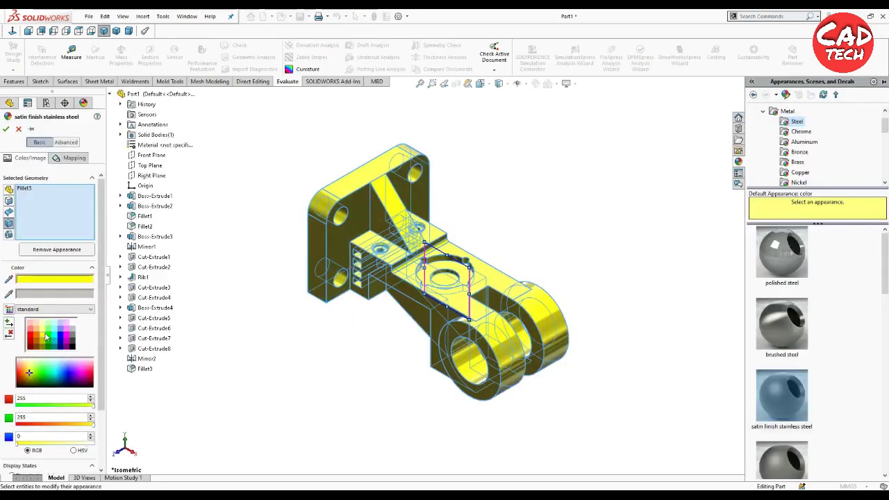
left_click(37, 337)
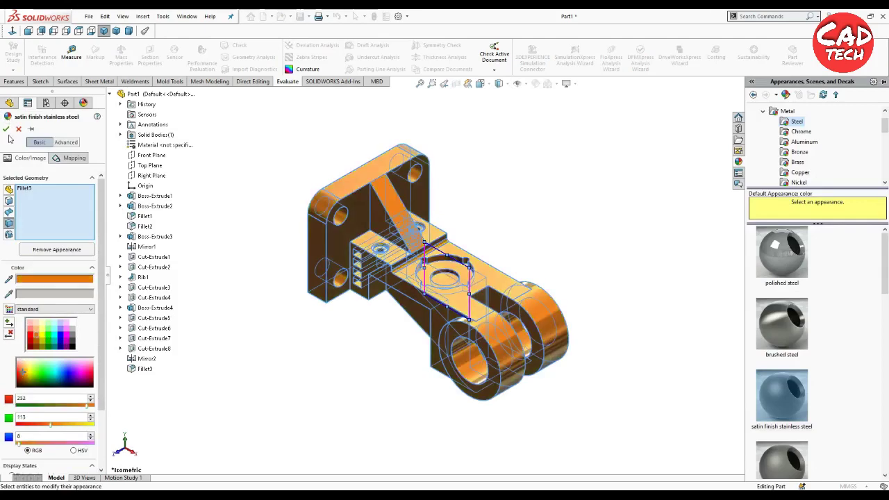
left_click(29, 338)
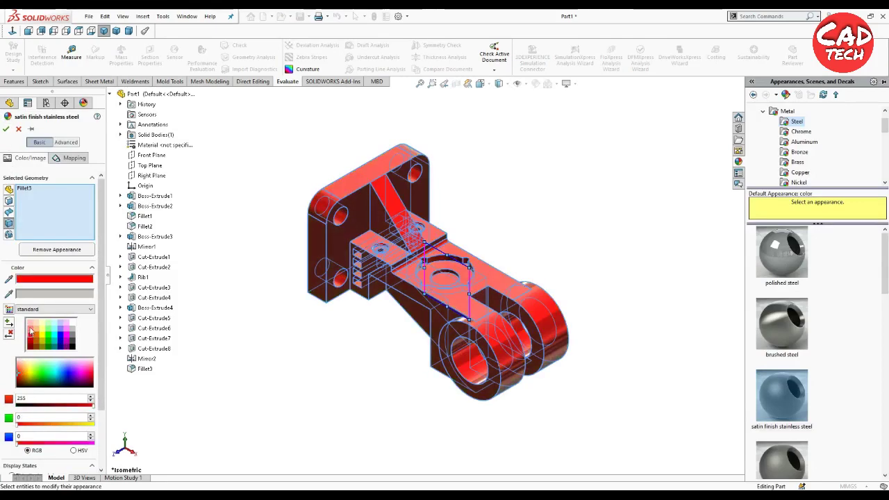
left_click(30, 331)
left_click(8, 129)
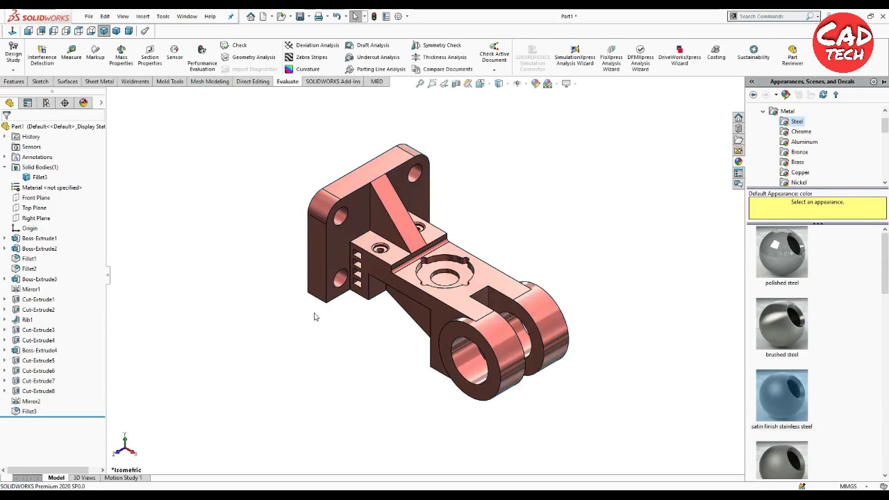
- Re-edit the body's appearance and set it to light cyan (RGB 128, 255, 255)
left_click(40, 180)
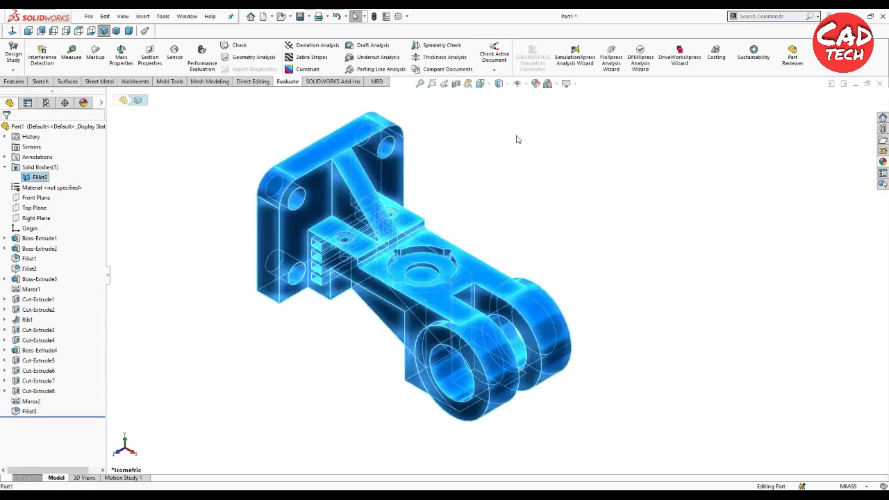
left_click(535, 84)
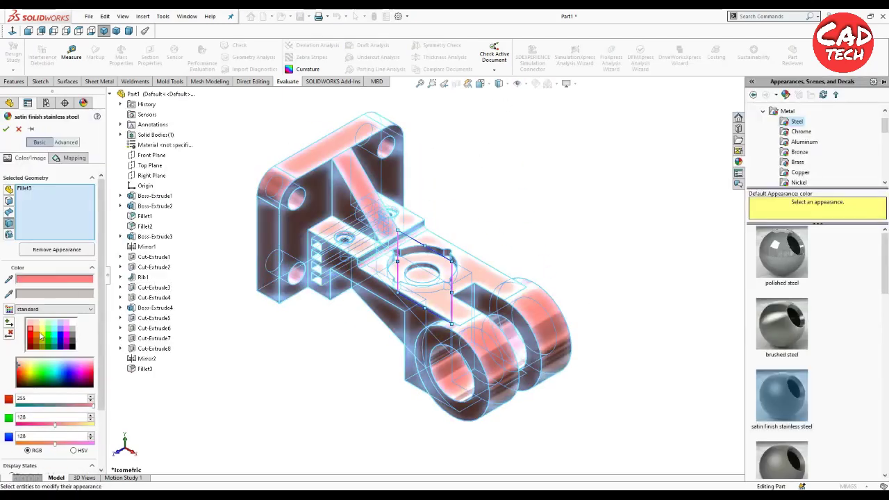
left_click(41, 335)
left_click(42, 332)
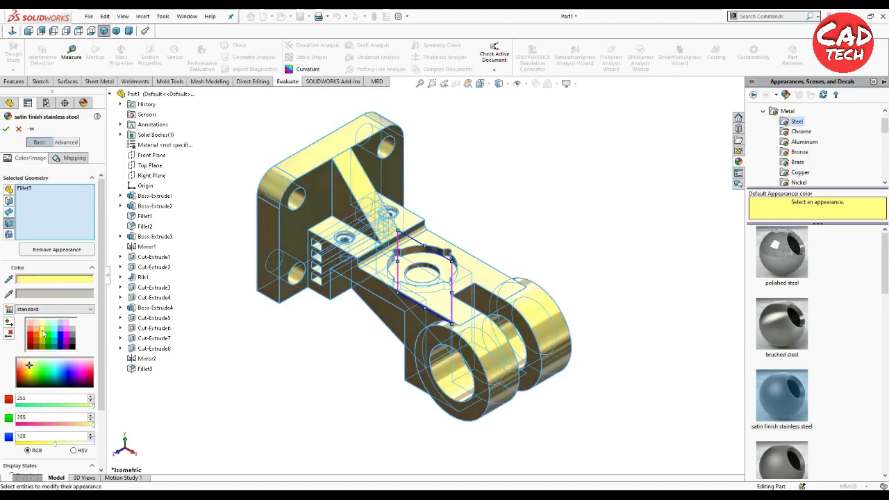
left_click(44, 337)
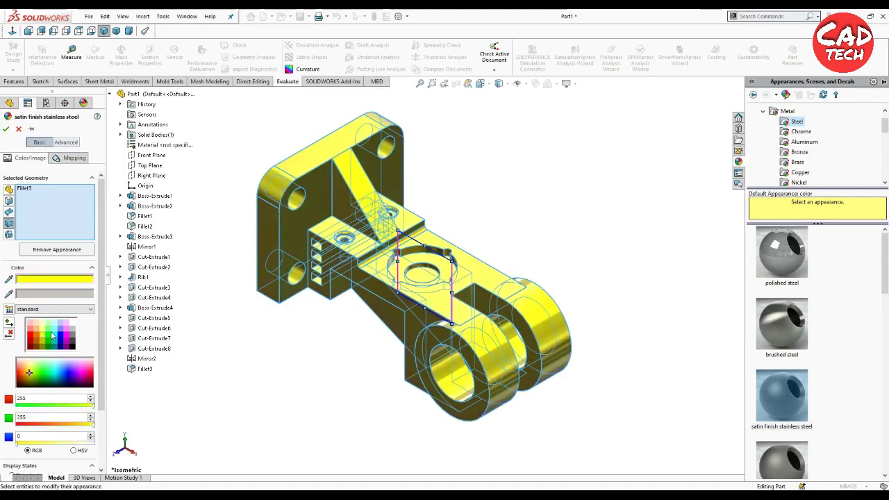
left_click(56, 338)
left_click(55, 331)
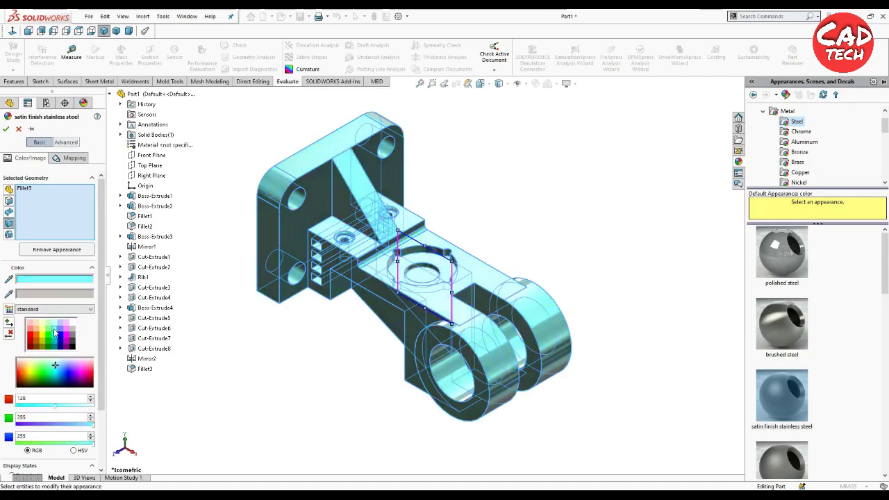
left_click(6, 129)
scroll(298, 333, "up", 2)
scroll(565, 268, "down", 2)
scroll(430, 281, "down", 2)
mouse_move(431, 280)
middle_mouse_down()
mouse_move(530, 147)
mouse_move(535, 353)
mouse_move(415, 353)
mouse_move(410, 277)
mouse_move(287, 311)
mouse_move(492, 321)
mouse_move(437, 238)
mouse_move(282, 317)
mouse_move(307, 349)
mouse_move(336, 356)
middle_mouse_up()
scroll(410, 278, "up", 3)
scroll(282, 317, "down", 2)
left_click(103, 30)
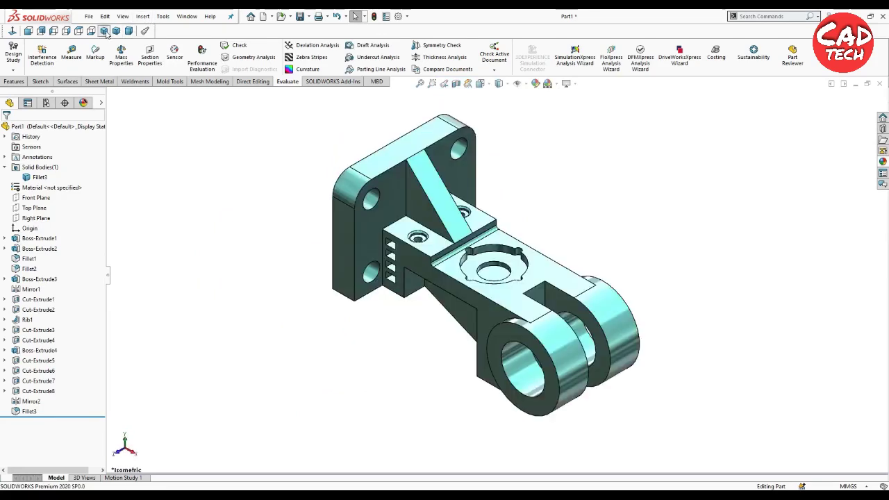
scroll(525, 295, "down", 2)
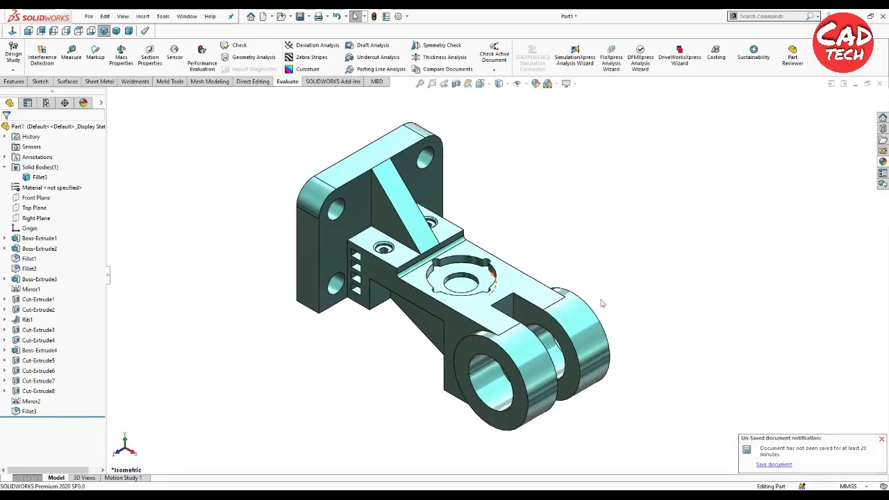
scroll(601, 308, "down", 2)
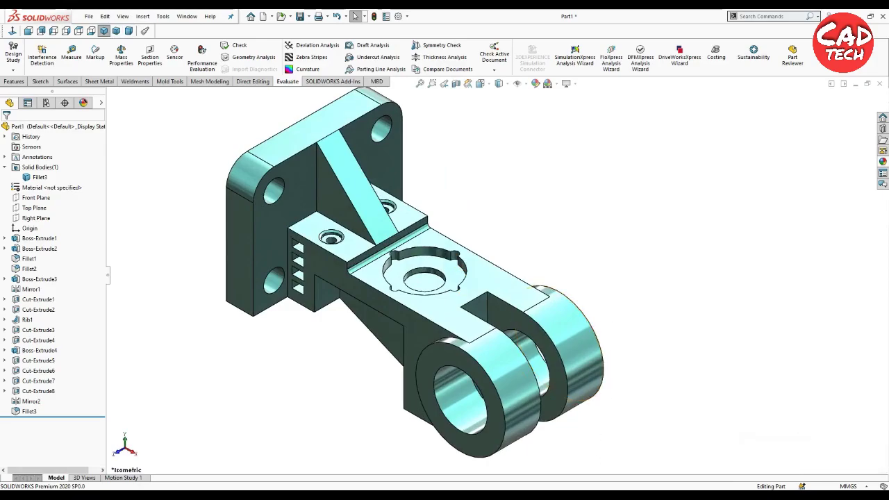